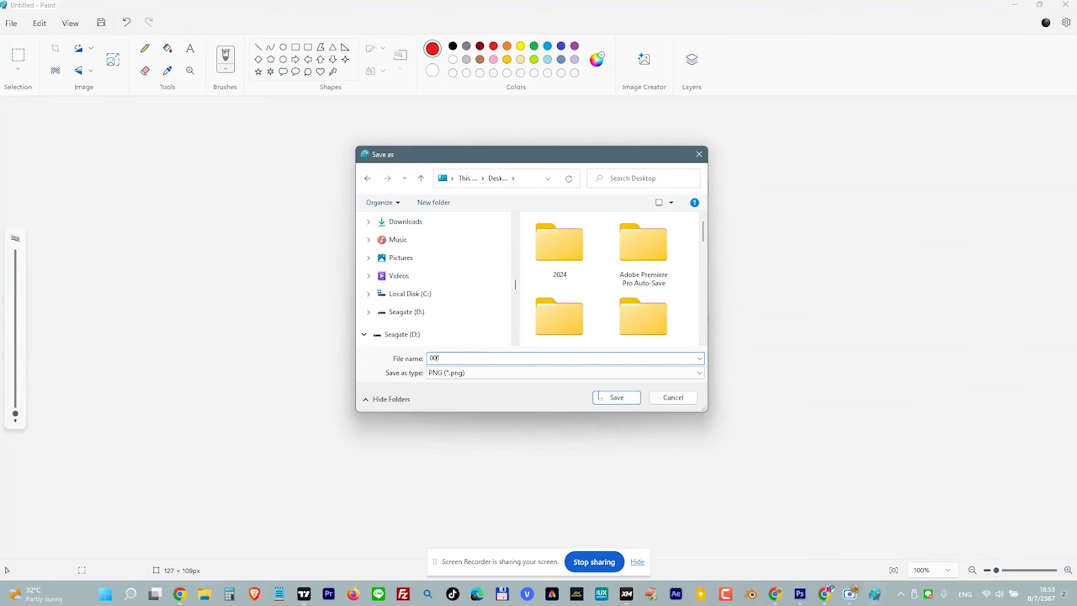
# Save the red scribble drawing as the PNG file 001 on the Desktop and close Paint
pyautogui.click(616, 398)
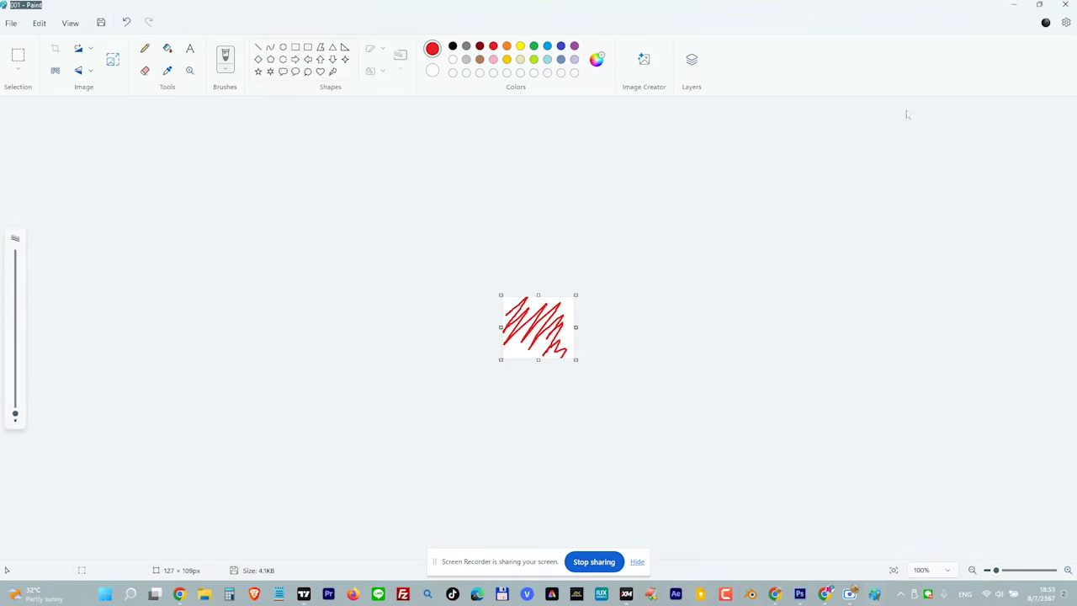
pyautogui.click(1065, 4)
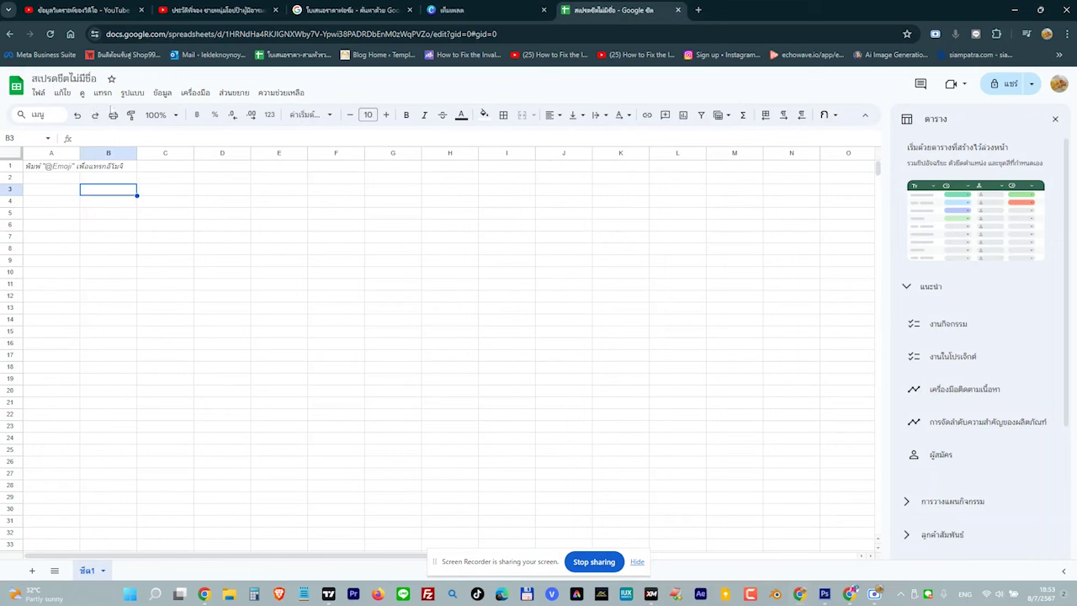
# Insert the image 001 from the Desktop over the cells of the sheet
pyautogui.click(102, 94)
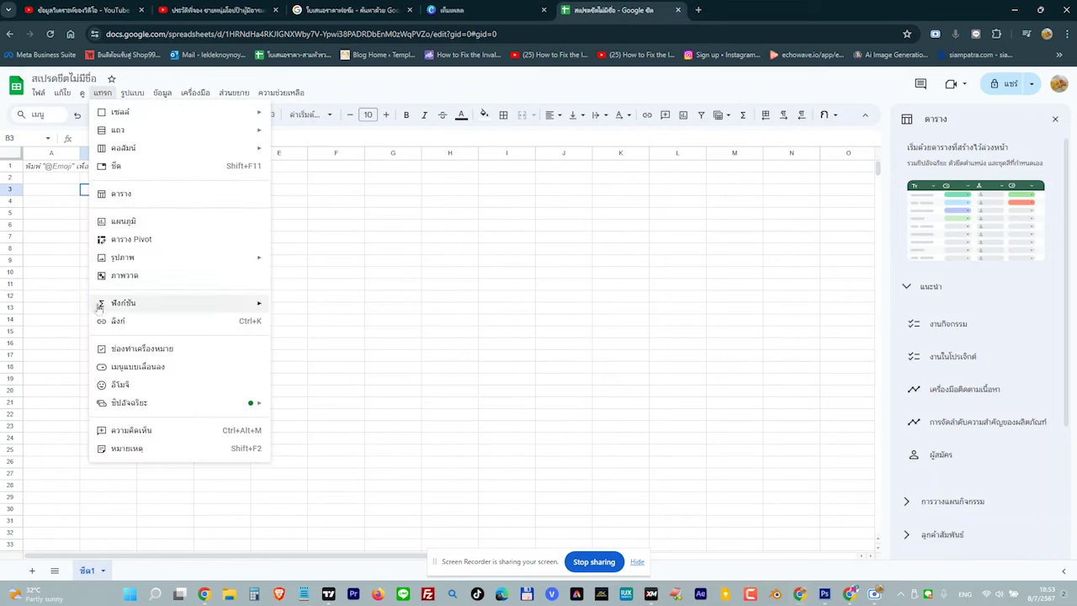
pyautogui.moveTo(253, 259)
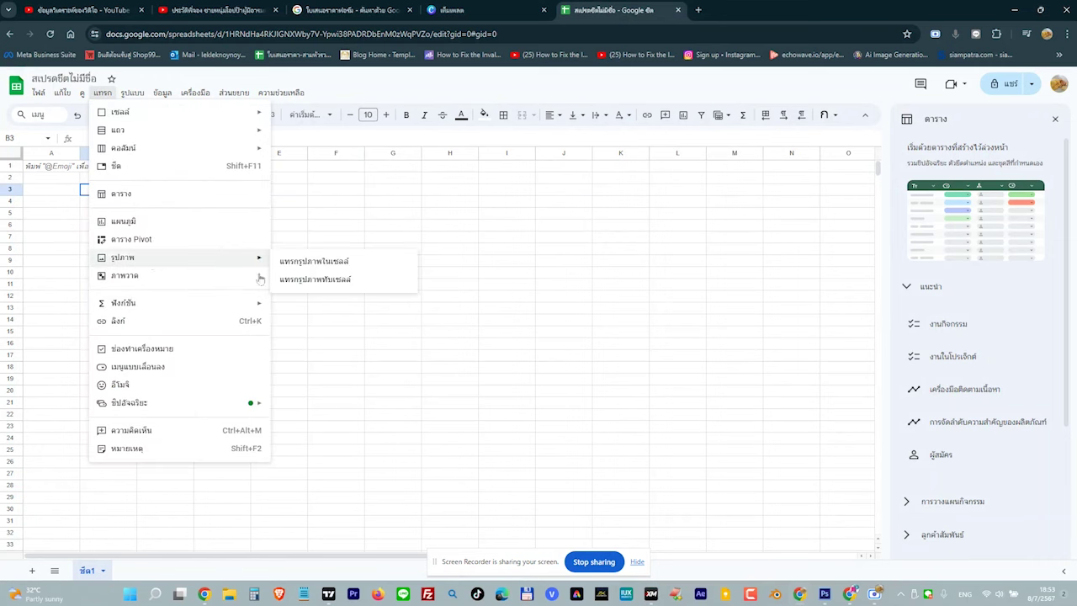
pyautogui.click(333, 284)
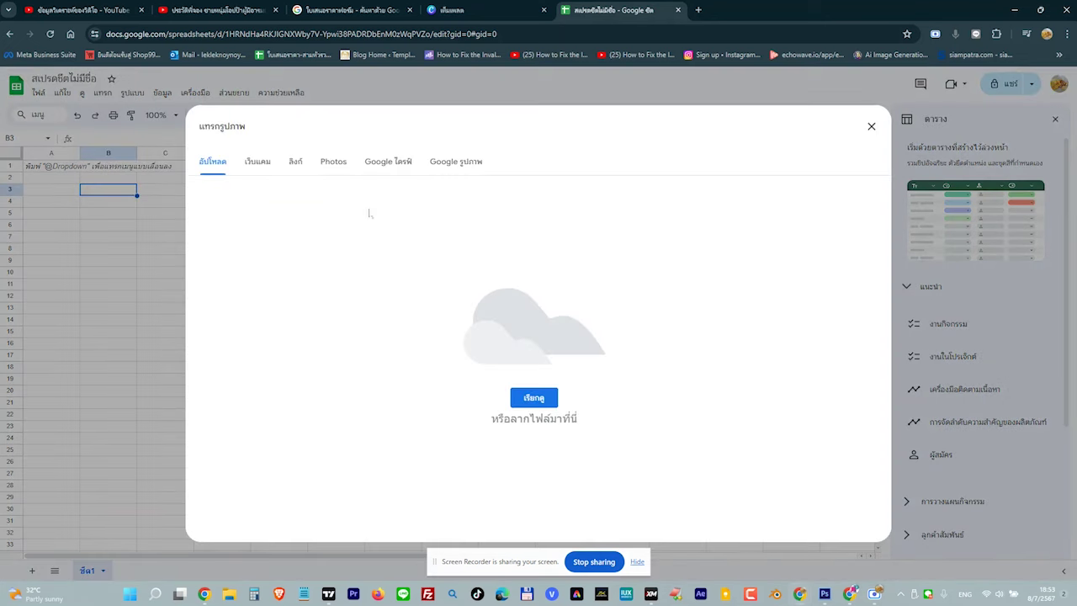
pyautogui.click(539, 400)
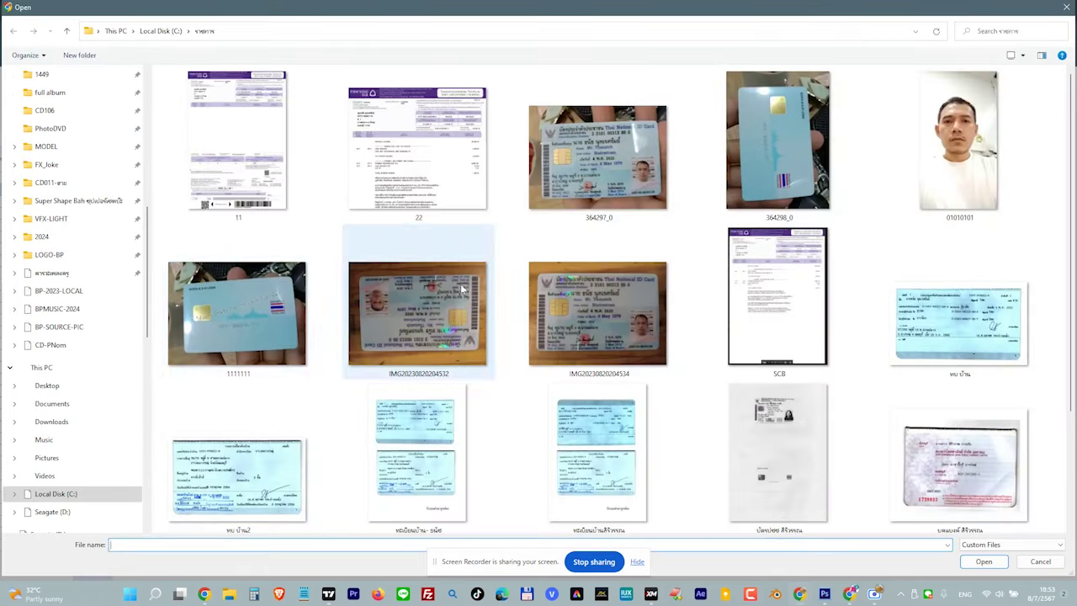
pyautogui.click(47, 385)
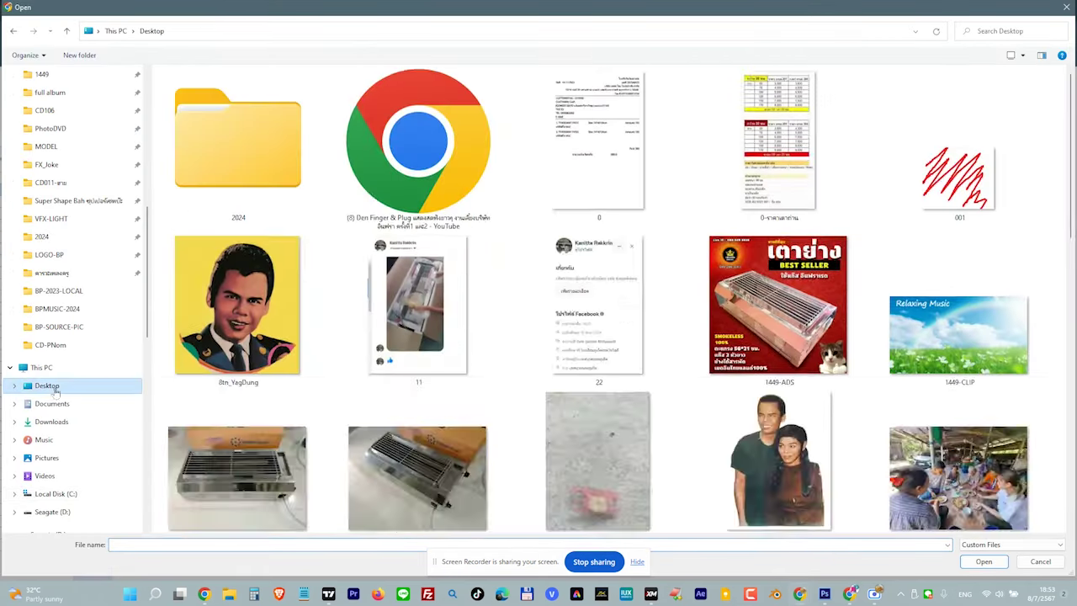
pyautogui.click(968, 340)
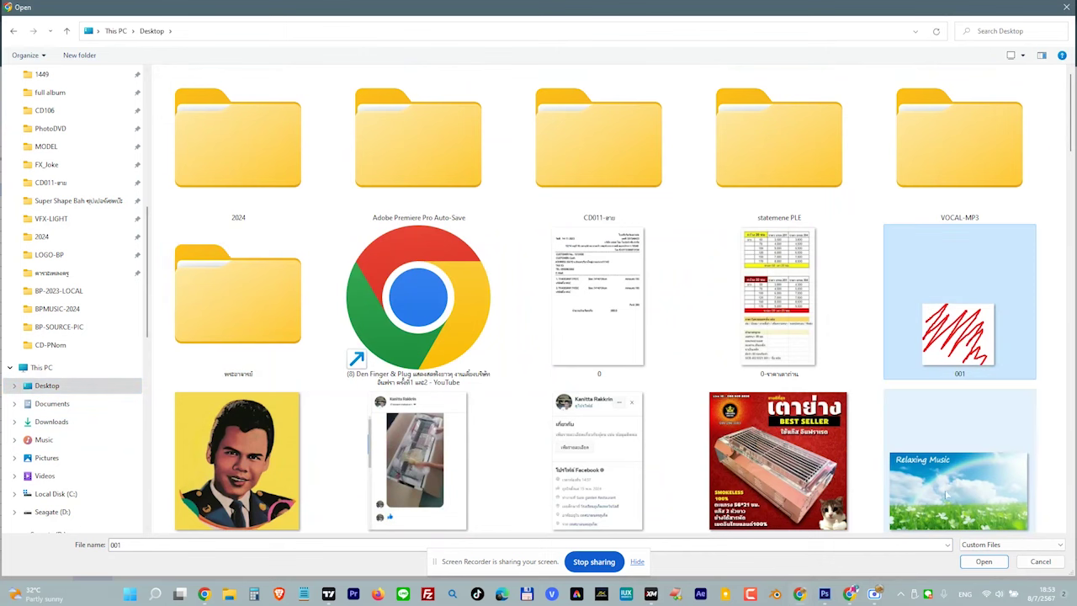
pyautogui.click(983, 561)
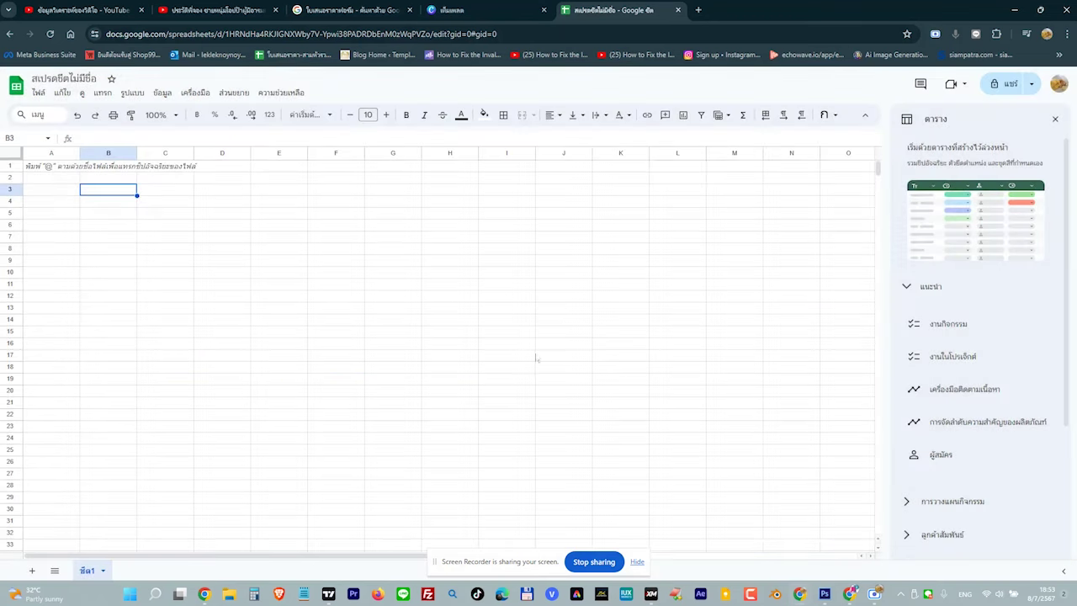
# Compare with the Canva invoice template and move the inserted image to columns F and G, around rows 2 to 7
pyautogui.click(135, 230)
pyautogui.moveTo(135, 229)
pyautogui.mouseDown()
pyautogui.moveTo(148, 231)
pyautogui.moveTo(155, 261)
pyautogui.mouseUp()
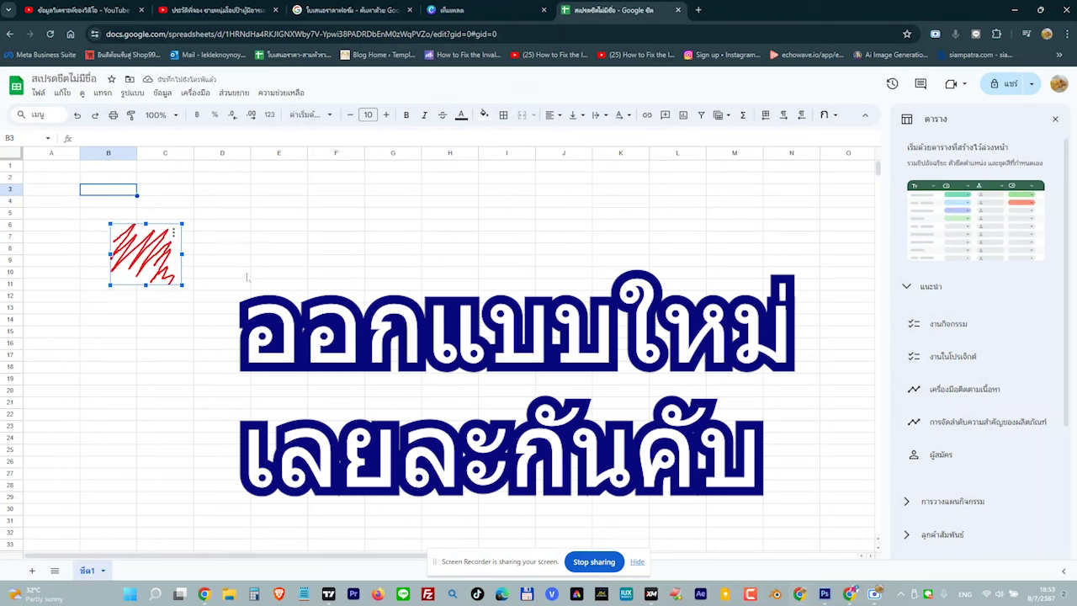
pyautogui.hotkey('ctrl', 'z')
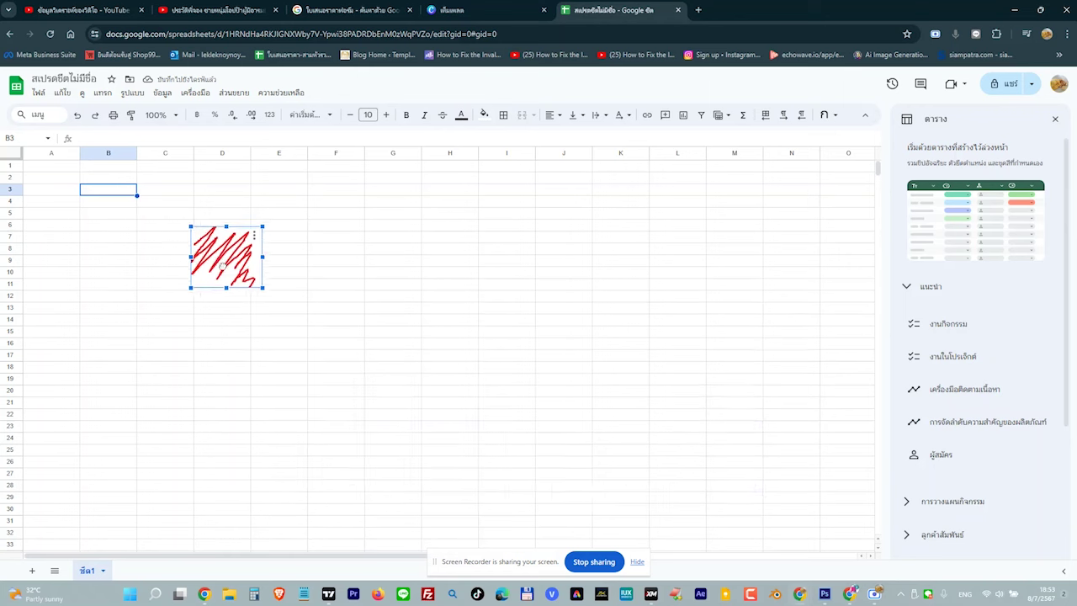
pyautogui.hotkey('ctrl', 'z')
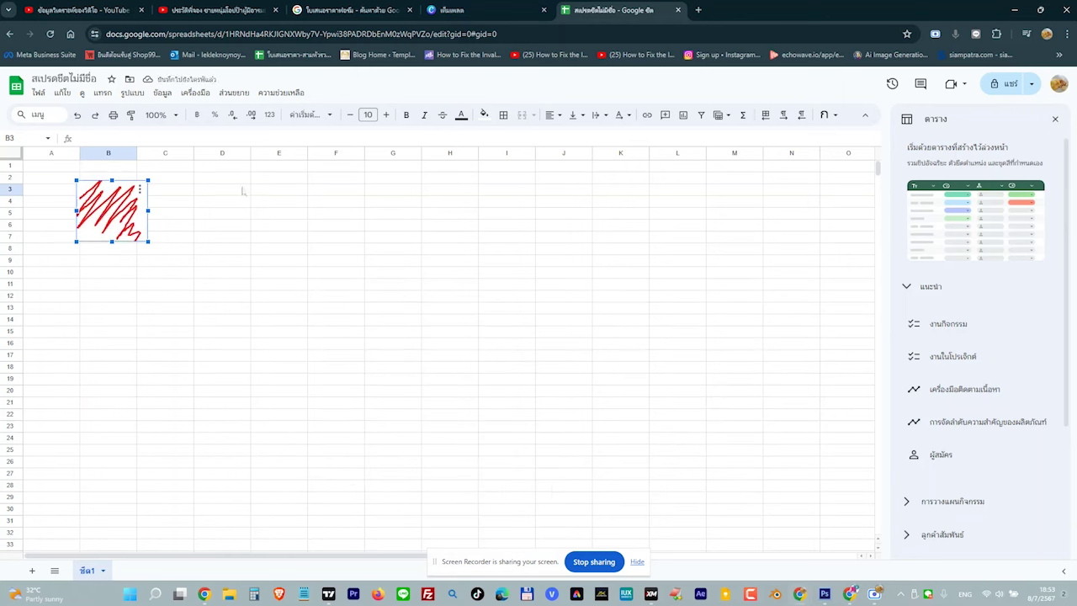
pyautogui.click(463, 10)
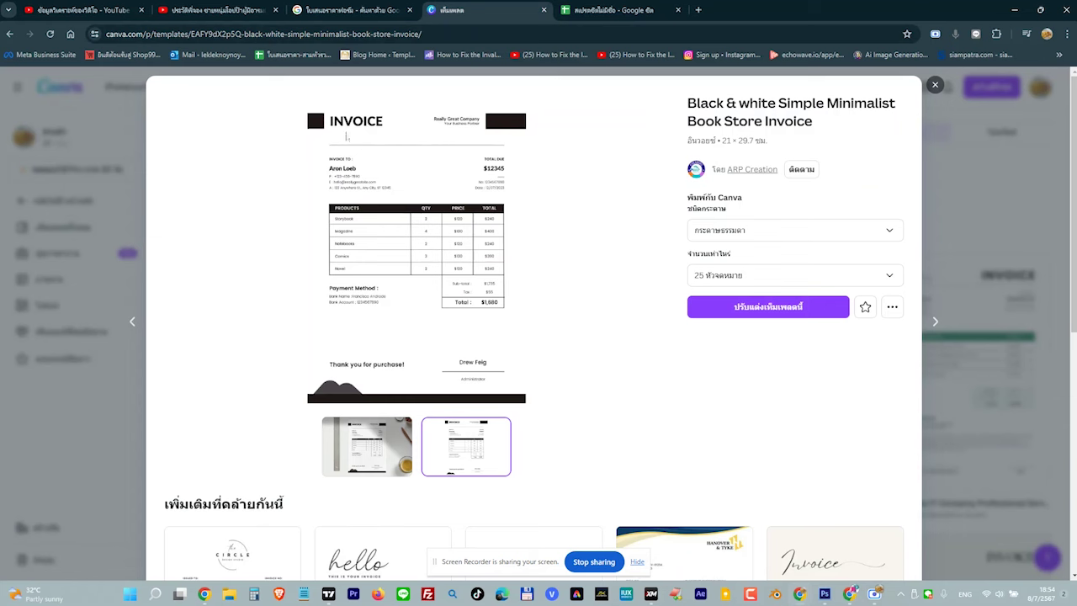
pyautogui.click(614, 9)
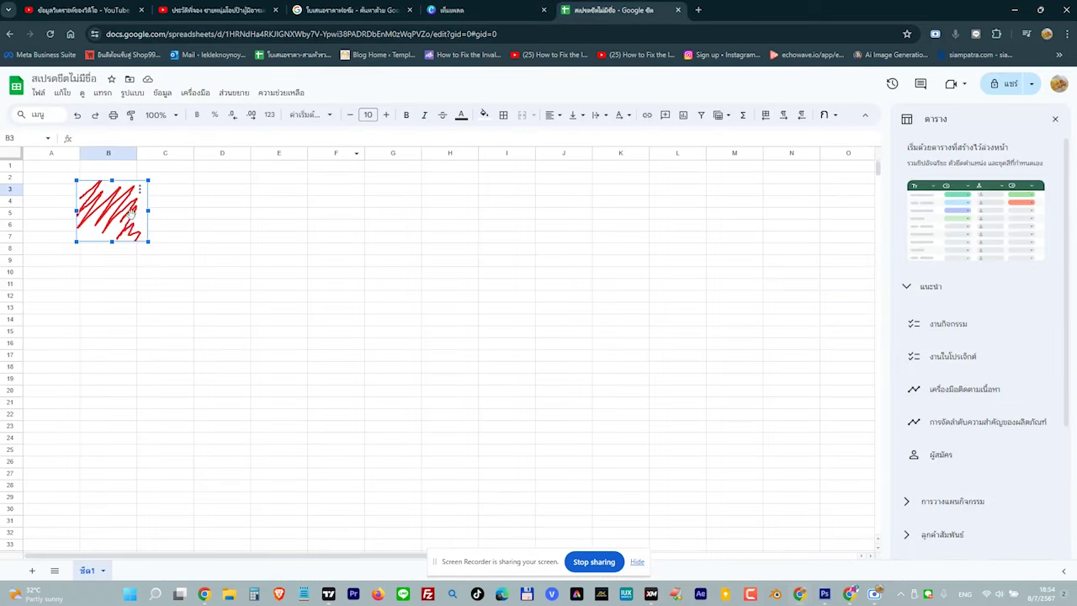
pyautogui.click(106, 196)
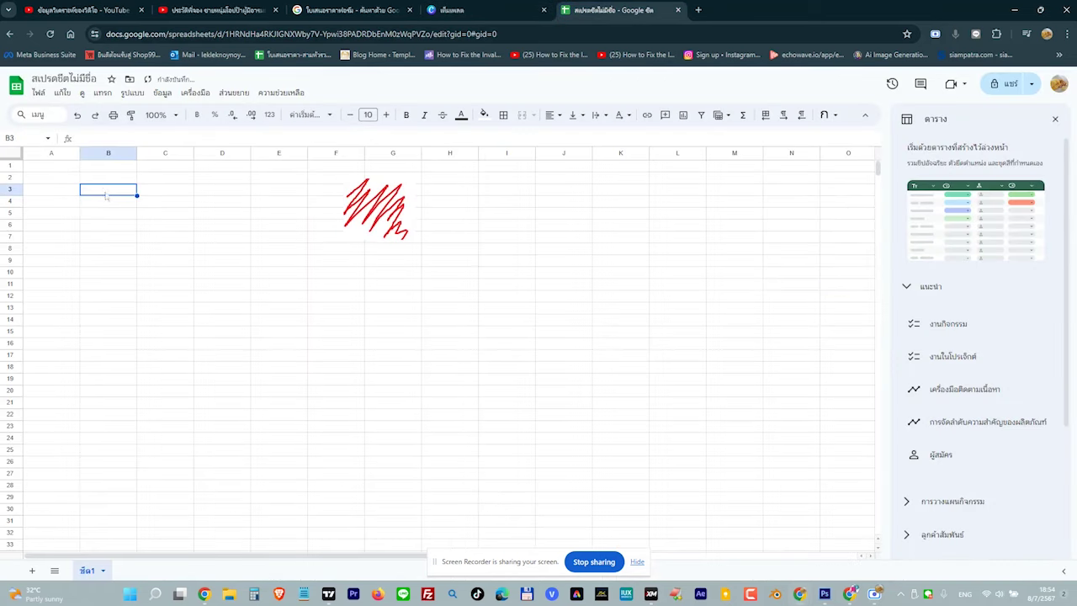
# Make row 3 about three times taller and enter the heading INVOICE in cell B3
pyautogui.moveTo(11, 195); pyautogui.dragTo(10, 222)
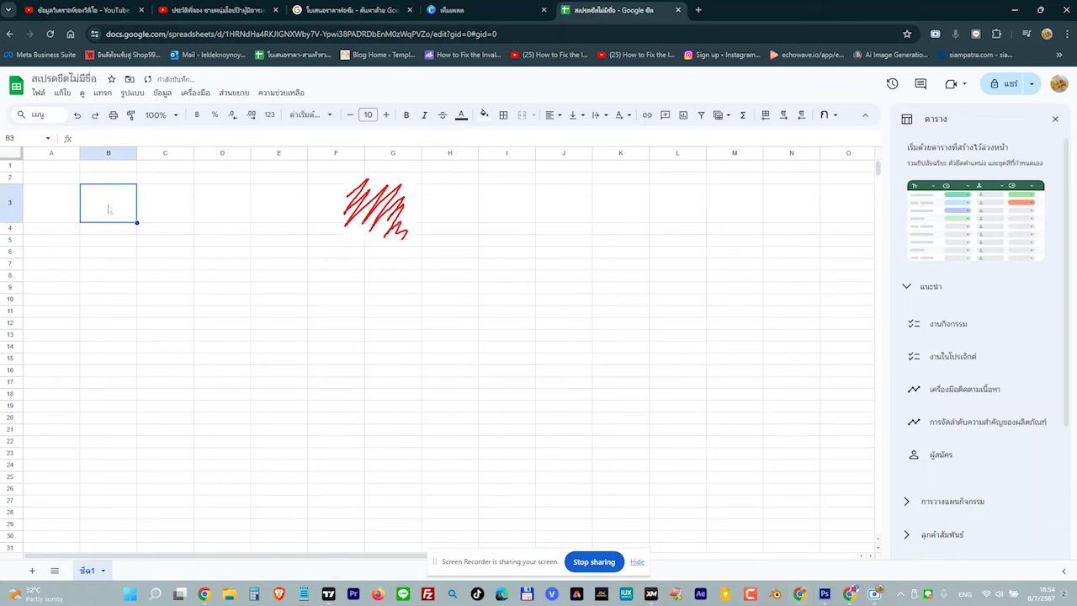
pyautogui.write('INV')
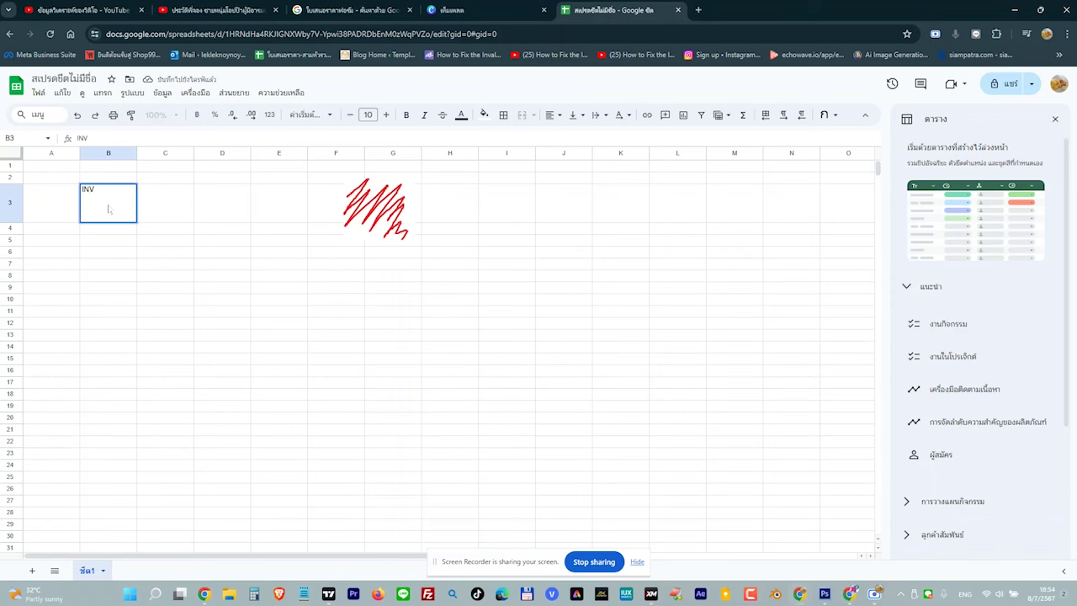
pyautogui.write('OICE')
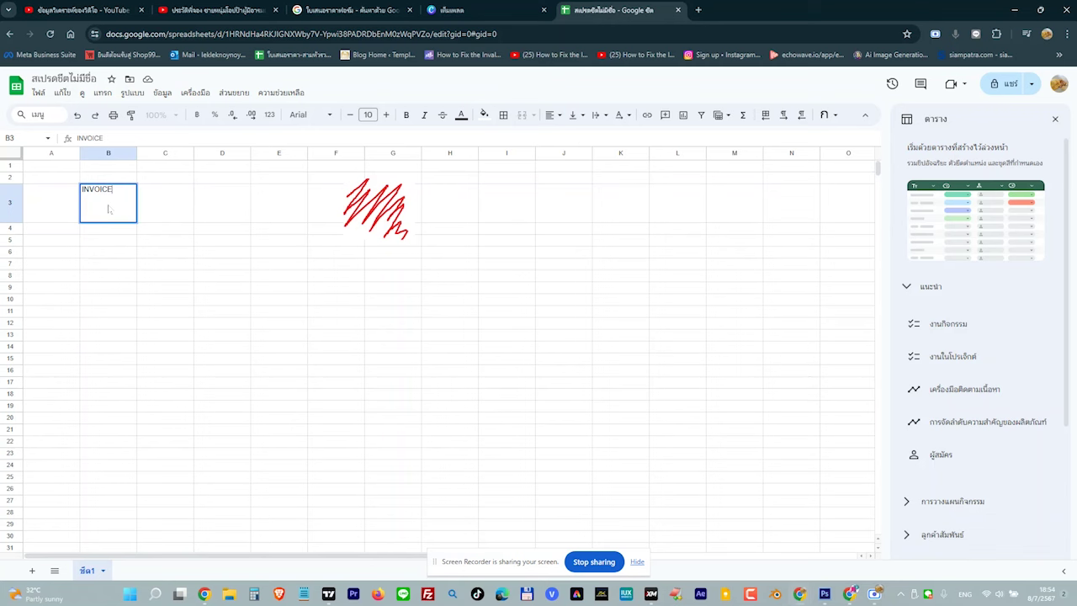
pyautogui.click(142, 275)
# Format the INVOICE heading in cell B3 as bold with font size 44
pyautogui.click(113, 217)
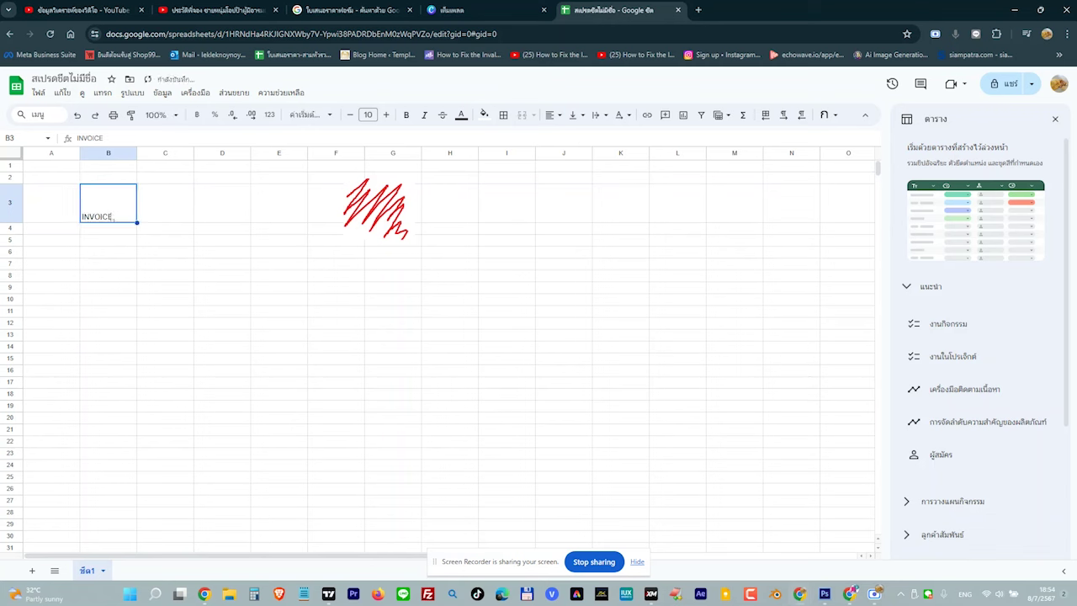
pyautogui.click(386, 114)
pyautogui.click(386, 114)
pyautogui.click(386, 115)
pyautogui.click(386, 114)
pyautogui.click(386, 114)
pyautogui.click(386, 114)
pyautogui.click(386, 114)
pyautogui.click(386, 114)
pyautogui.click(386, 115)
pyautogui.click(386, 114)
pyautogui.click(386, 115)
pyautogui.click(386, 114)
pyautogui.click(386, 114)
pyautogui.click(386, 115)
pyautogui.click(386, 115)
pyautogui.click(386, 114)
pyautogui.click(386, 115)
pyautogui.click(386, 114)
pyautogui.click(386, 114)
pyautogui.click(386, 115)
pyautogui.click(386, 115)
pyautogui.click(405, 114)
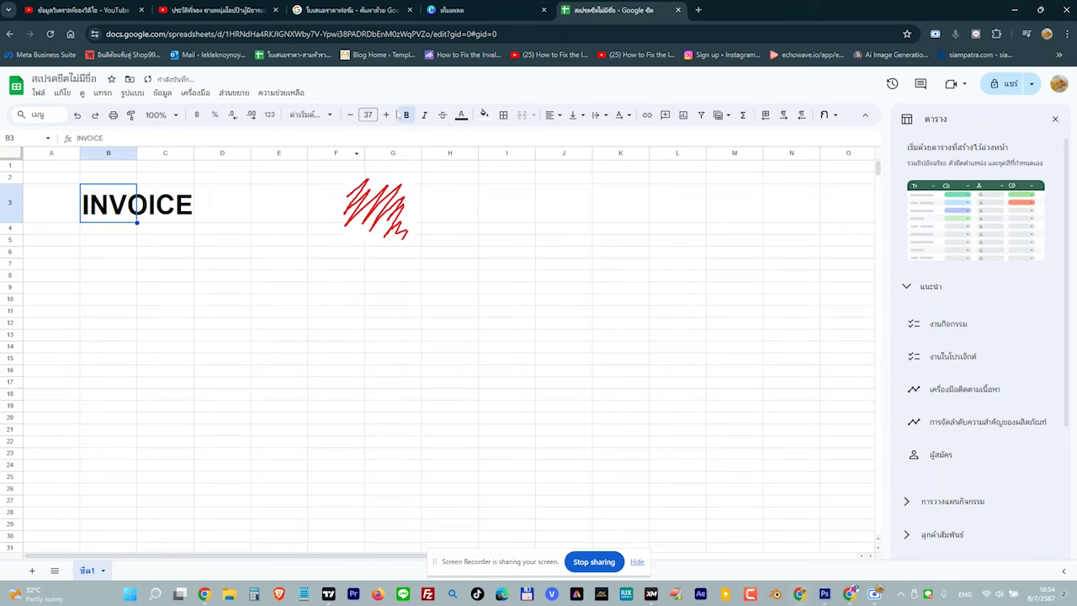
pyautogui.click(386, 114)
pyautogui.click(386, 115)
pyautogui.click(386, 115)
pyautogui.click(386, 114)
pyautogui.click(386, 114)
pyautogui.click(386, 114)
pyautogui.click(386, 114)
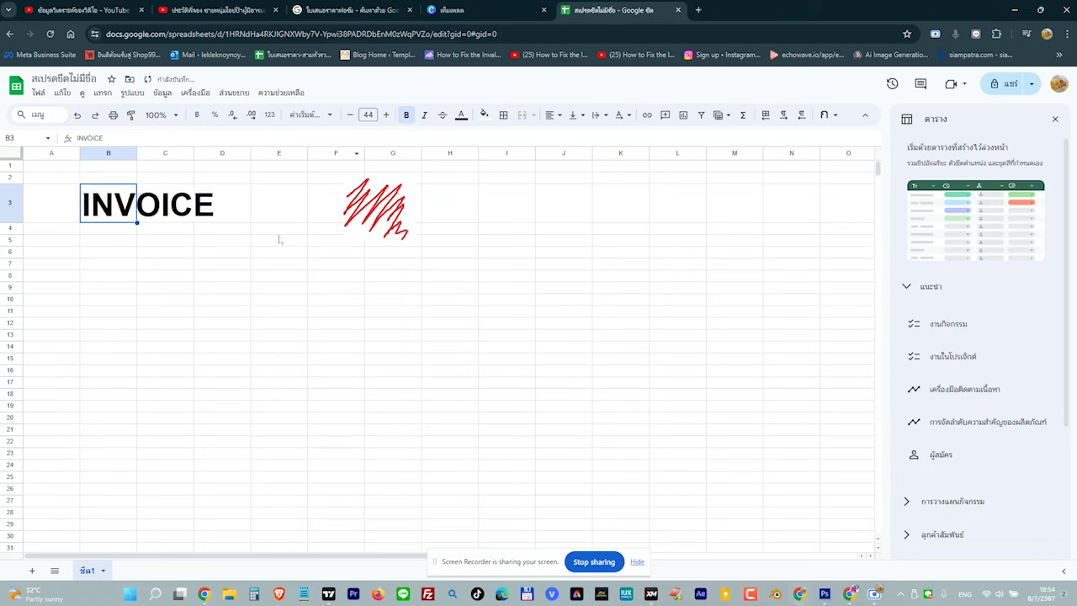
# Shrink the scribble image and move it to column H, level with the INVOICE heading
pyautogui.moveTo(412, 241)
pyautogui.mouseDown()
pyautogui.moveTo(397, 223)
pyautogui.moveTo(484, 214)
pyautogui.moveTo(460, 205)
pyautogui.mouseUp()
pyautogui.click(399, 242)
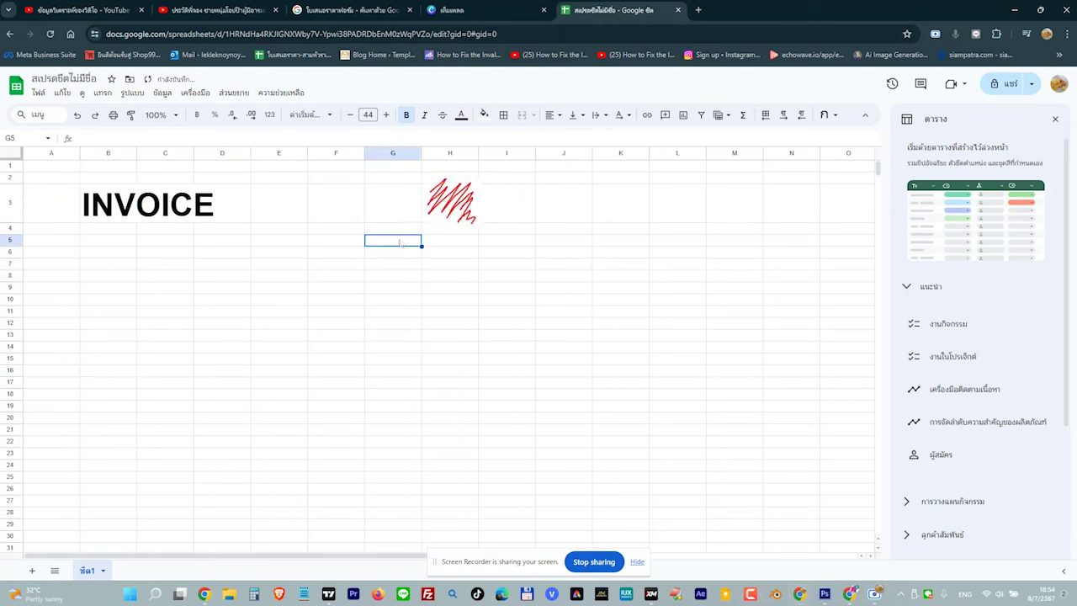
pyautogui.click(454, 202)
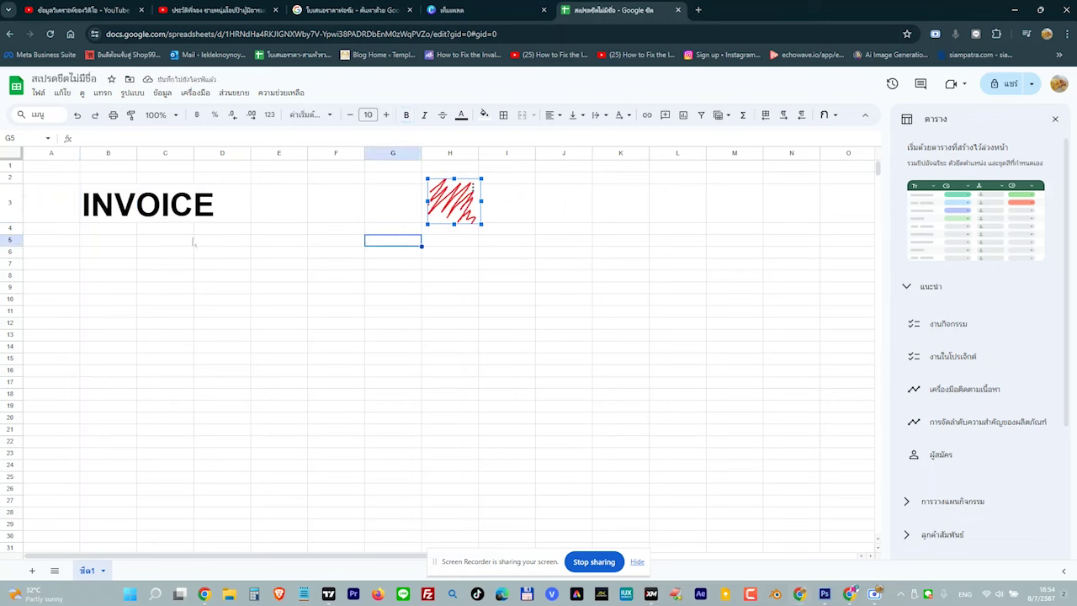
# Enter the placeholder 45454545 in cells B4 and B5 and left-align both cells
pyautogui.click(95, 232)
pyautogui.write('45454545')
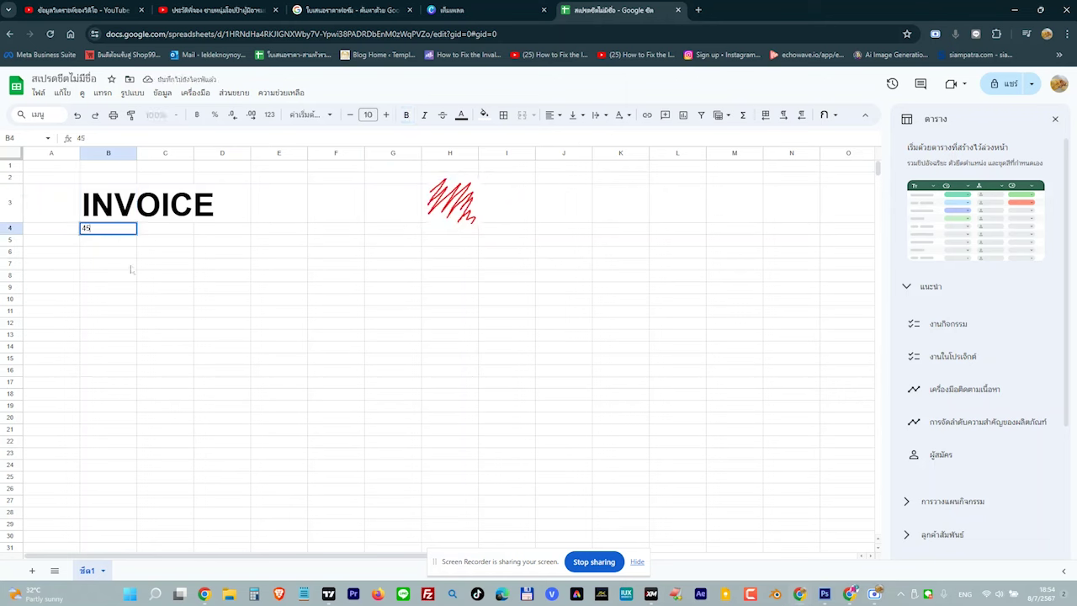
pyautogui.click(100, 244)
pyautogui.write('45454545')
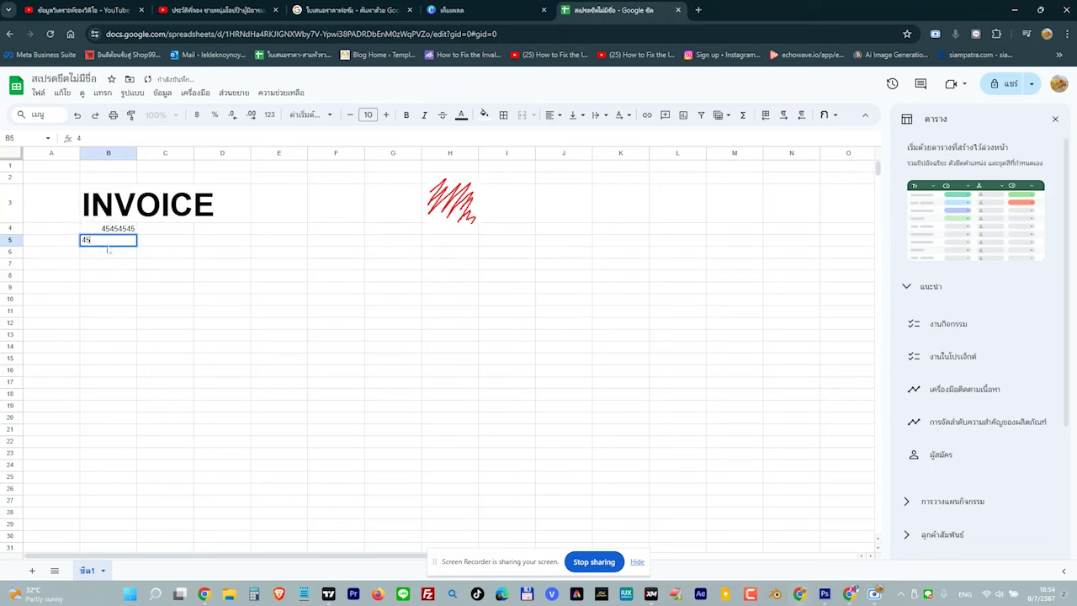
pyautogui.click(172, 273)
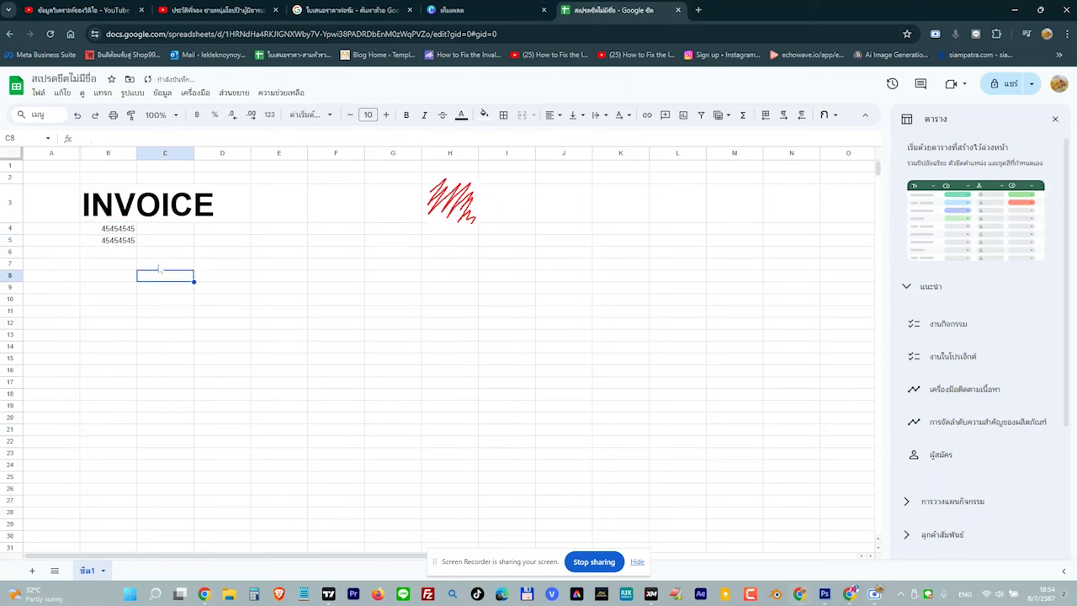
pyautogui.moveTo(118, 229); pyautogui.dragTo(117, 241)
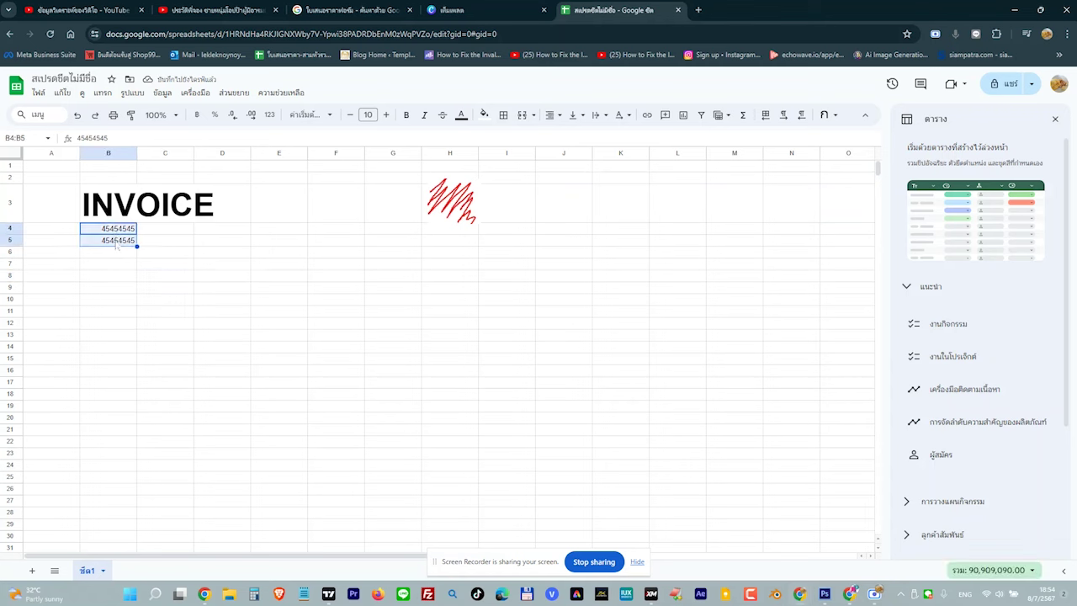
pyautogui.click(553, 114)
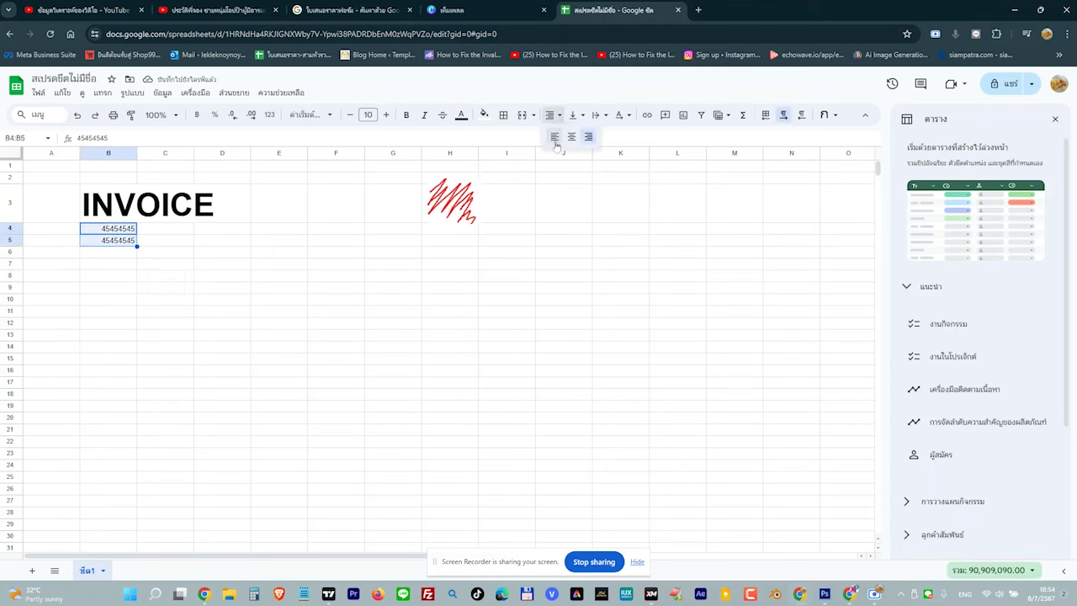
pyautogui.click(555, 138)
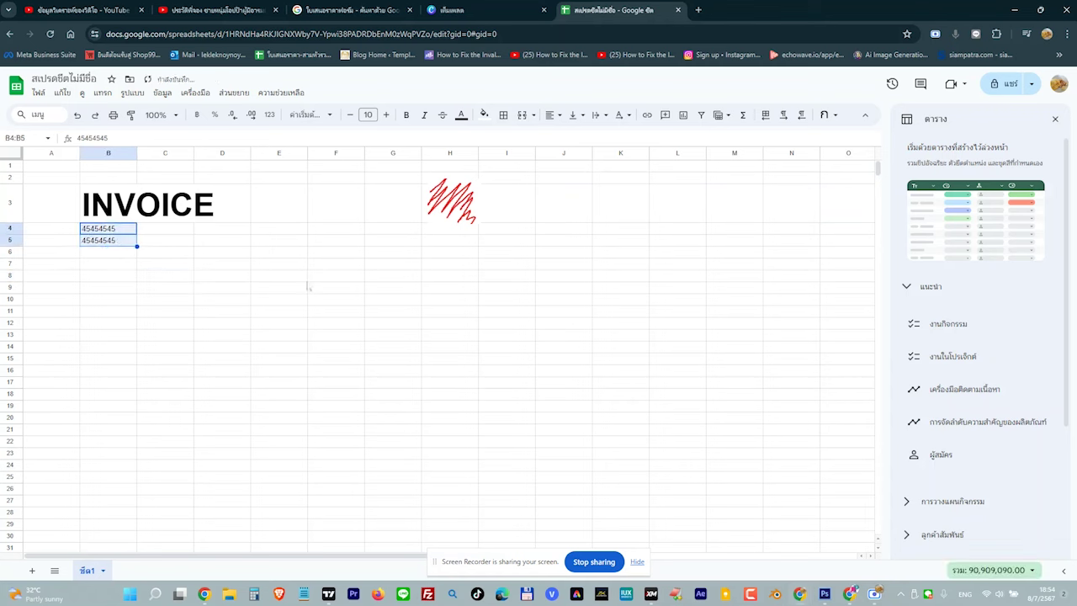
# Enter the placeholder 4545 in cell B6 and left-align it
pyautogui.click(146, 292)
pyautogui.click(109, 252)
pyautogui.write('4545')
pyautogui.press('Return')
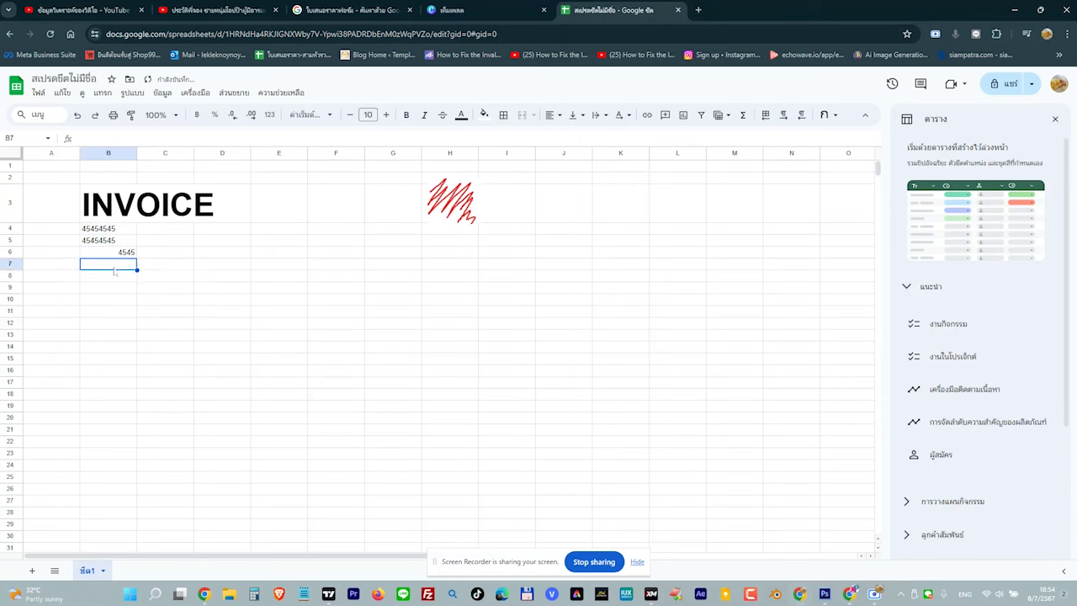
pyautogui.click(124, 254)
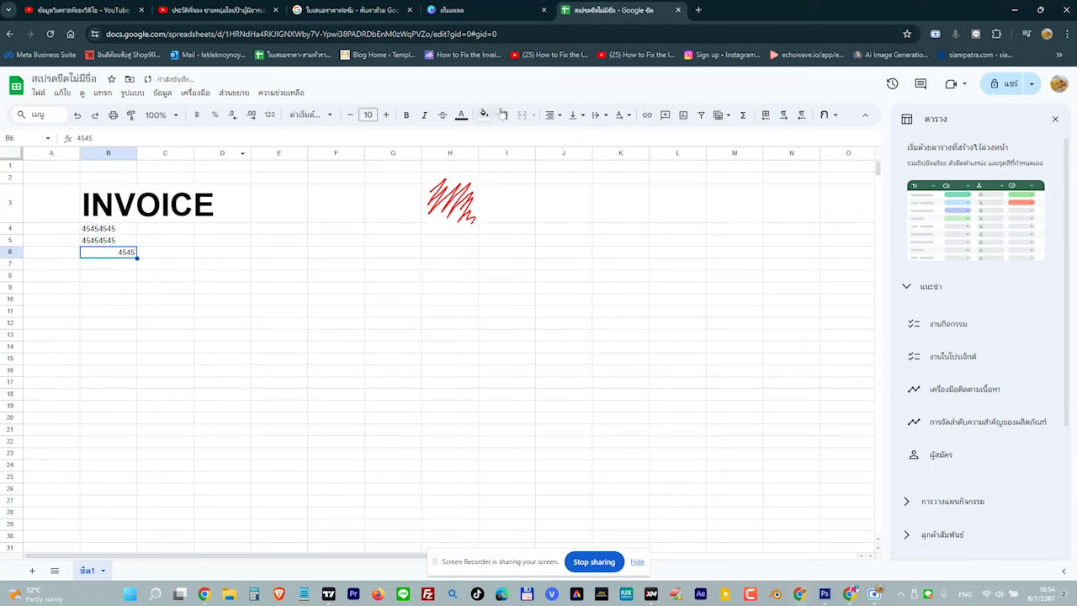
pyautogui.click(551, 114)
pyautogui.click(554, 138)
# Examine the customer details layout of the Canva invoice template, close its preview and return to the spreadsheet
pyautogui.click(471, 10)
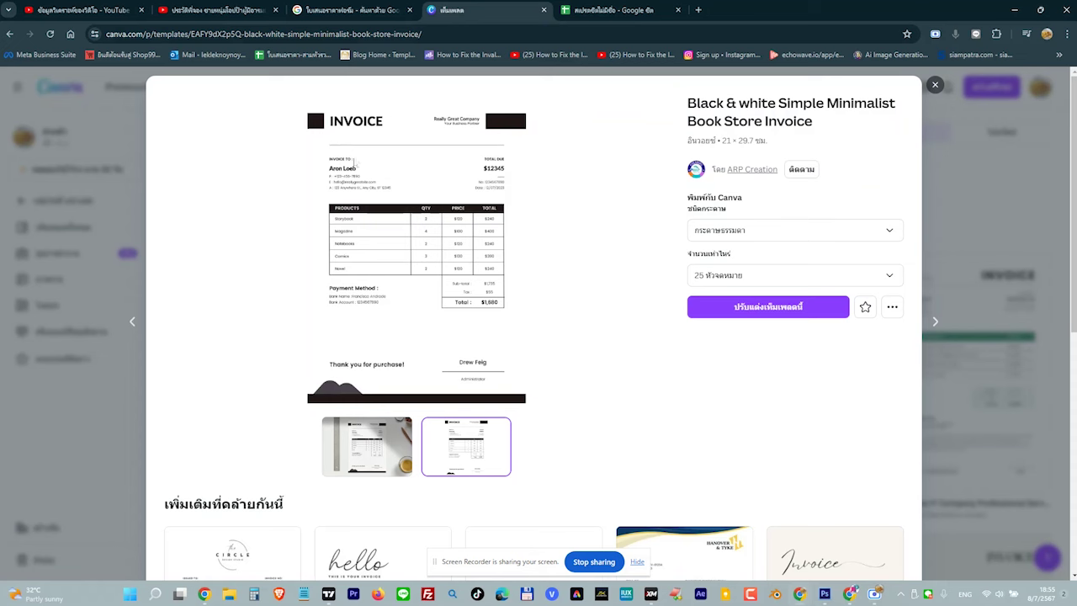
pyautogui.click(198, 330)
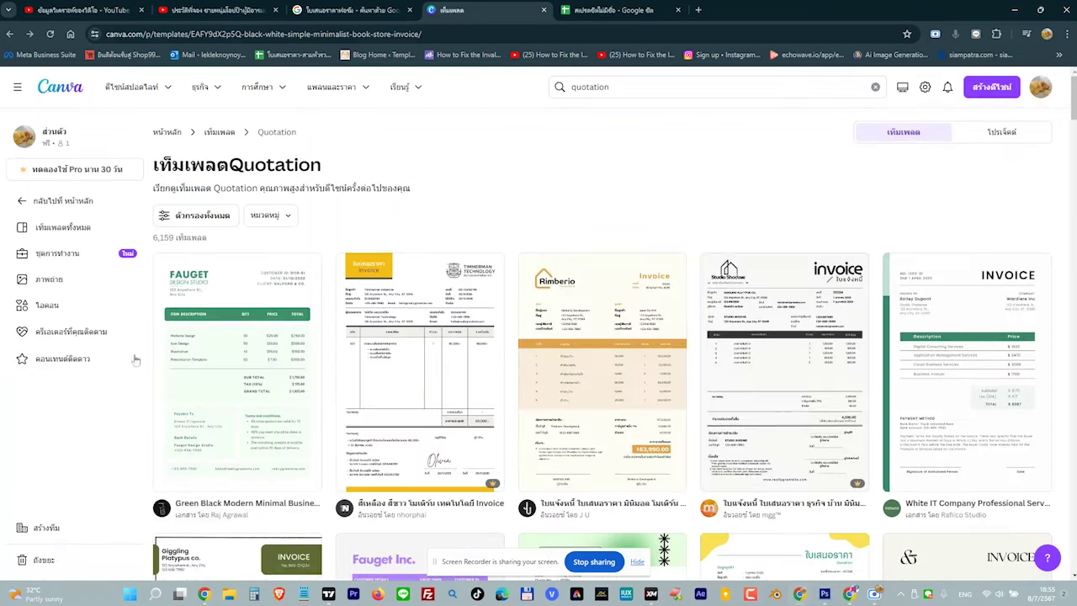
pyautogui.click(592, 15)
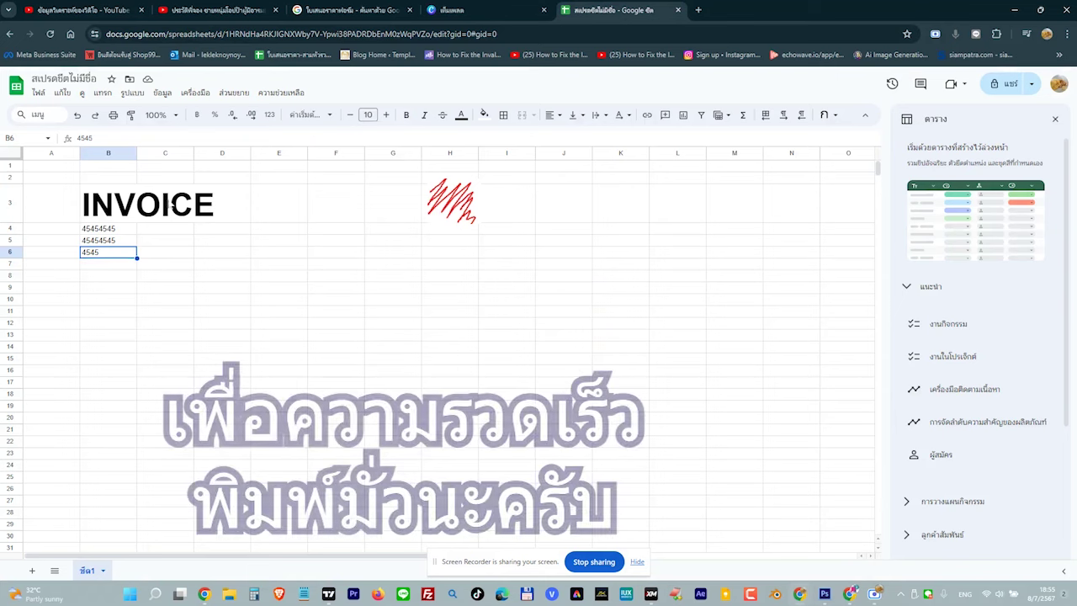
# Replace the placeholders in cells B4 and B5 with "Invoice To :" and "ABC Co LTD"
pyautogui.click(122, 228)
pyautogui.write('In')
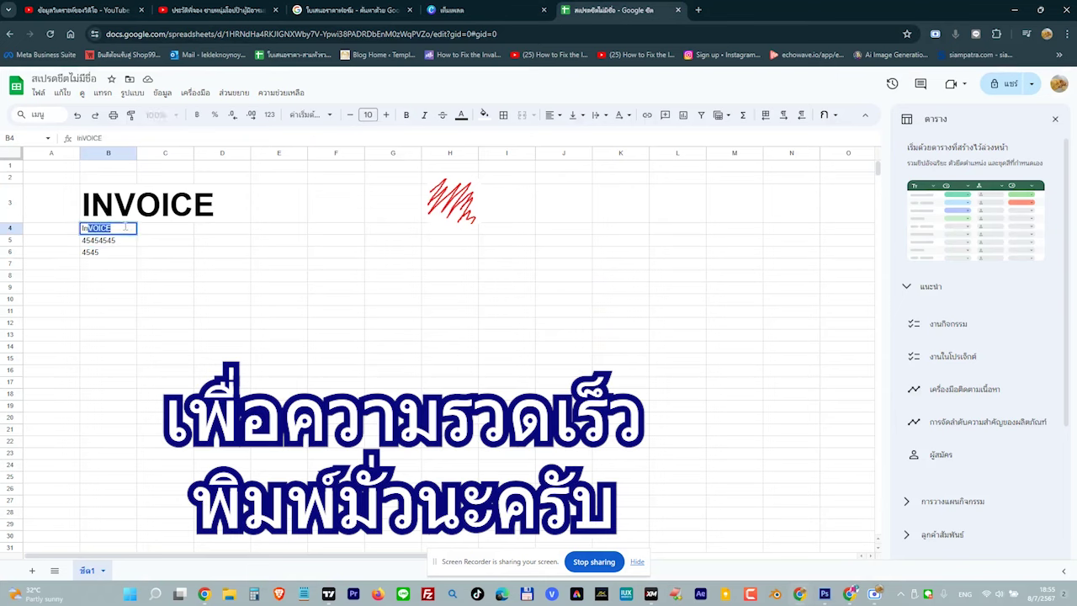
pyautogui.press('BackSpace')
pyautogui.write('voice To :')
pyautogui.press('Return')
pyautogui.write('ABC ')
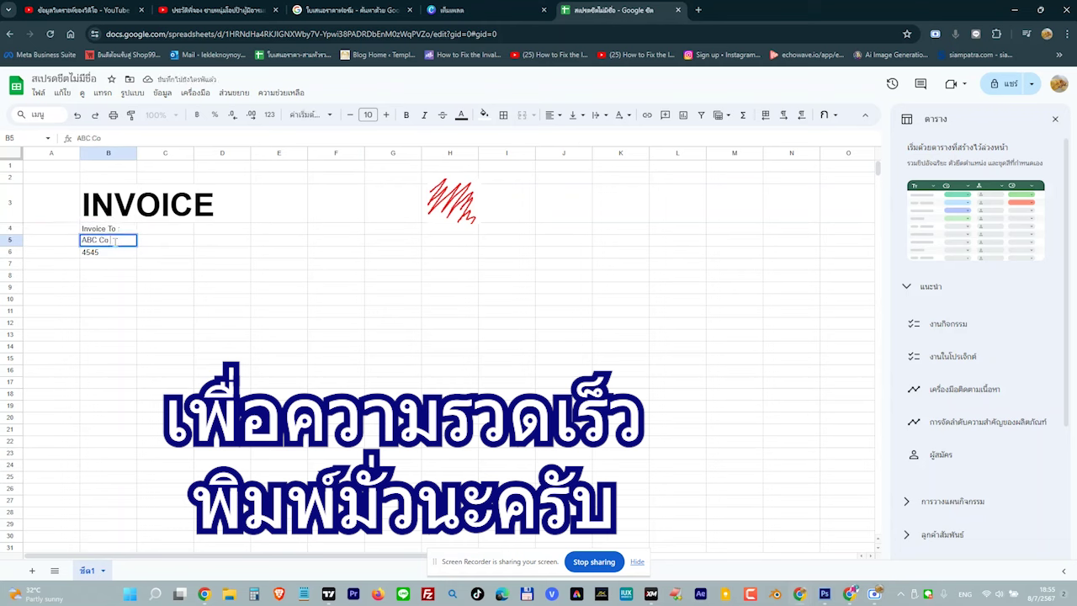
pyautogui.write('Co LTD')
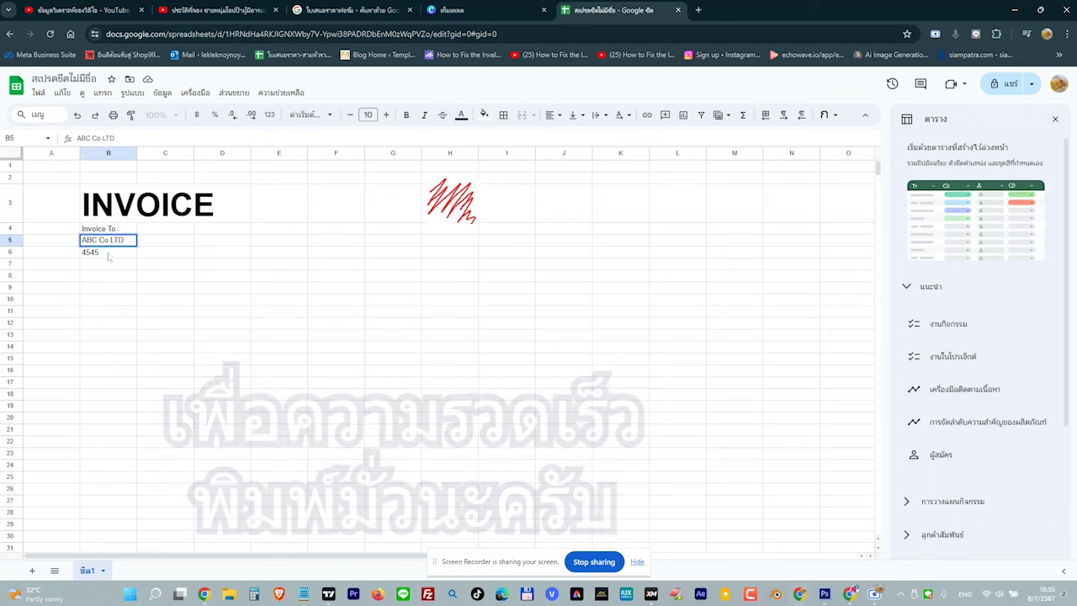
pyautogui.press('Return')
# Append filler "fg" letters to the text in cell B6 and enter "dfdfdfdfdfdf" in cell B7
pyautogui.doubleClick(112, 256)
pyautogui.write('f')
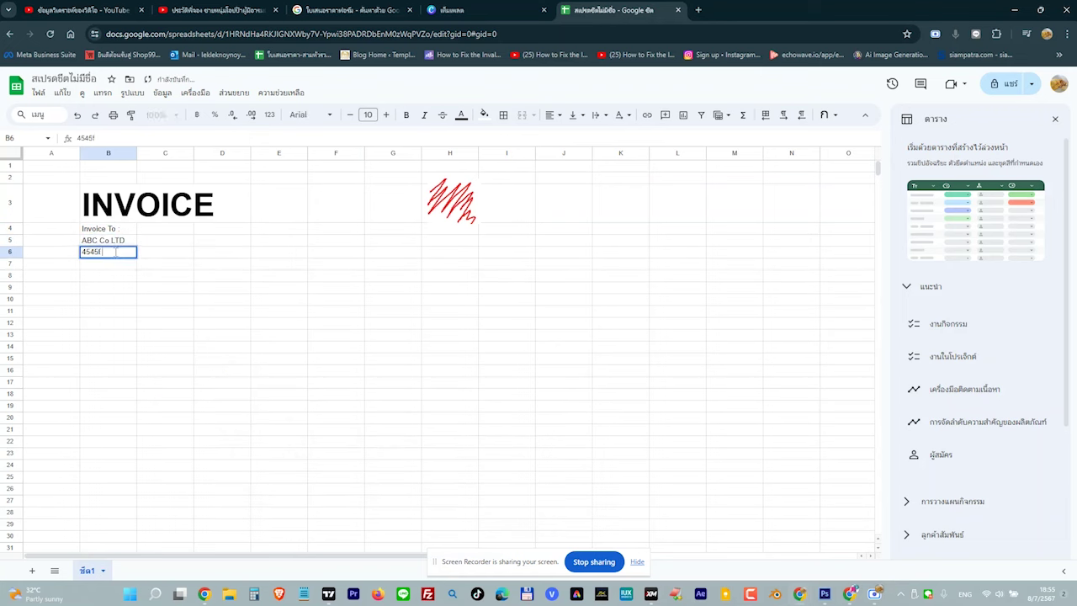
pyautogui.write(' fgfgfgfgfgfgfgfgfgf')
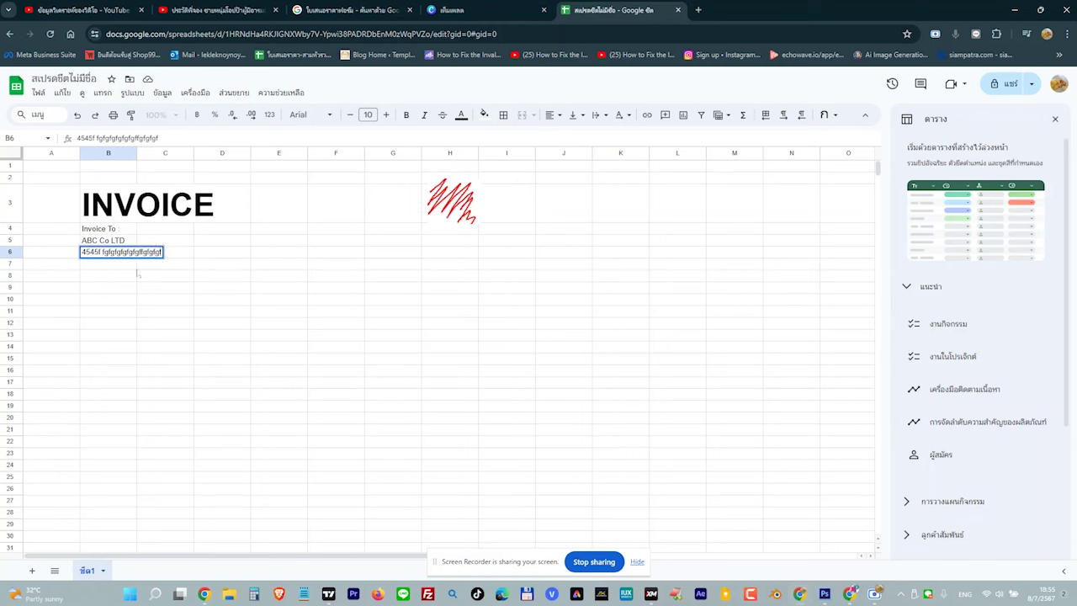
pyautogui.press('Return')
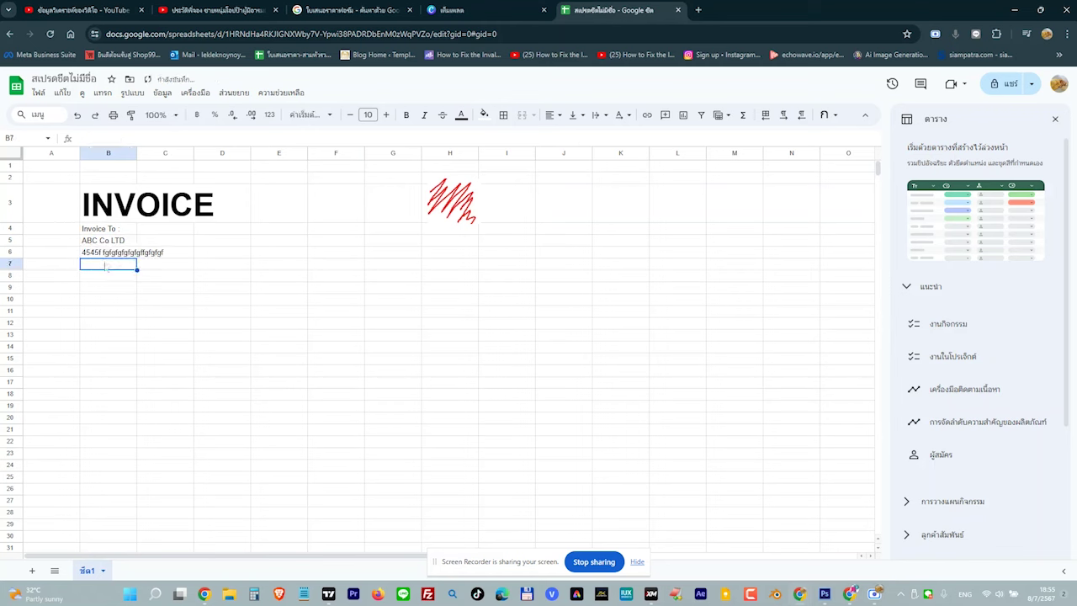
pyautogui.write('dfdfdfdfdfdf')
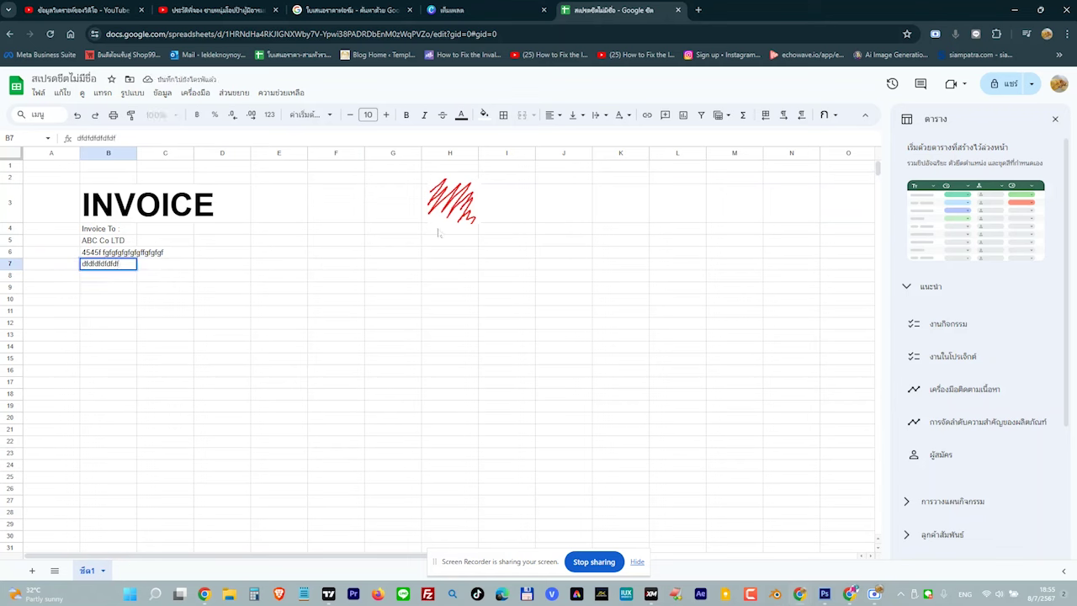
# Nudge the scribble image slightly down in column H and enter "fgfgfgfgfg" in cell H5 beneath it
pyautogui.click(451, 205)
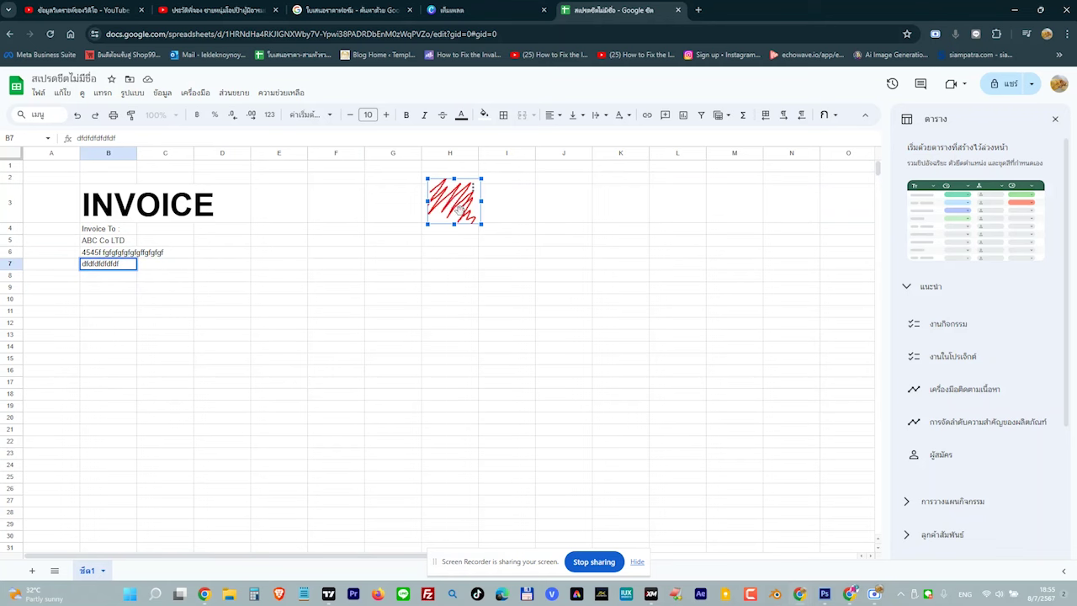
pyautogui.moveTo(461, 209); pyautogui.dragTo(457, 213)
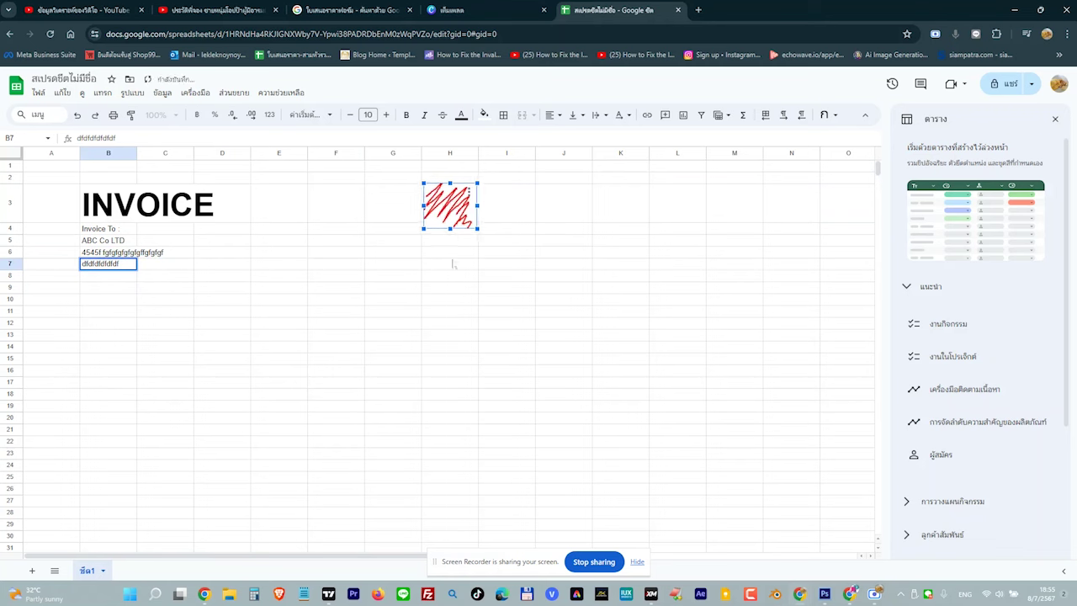
pyautogui.click(457, 243)
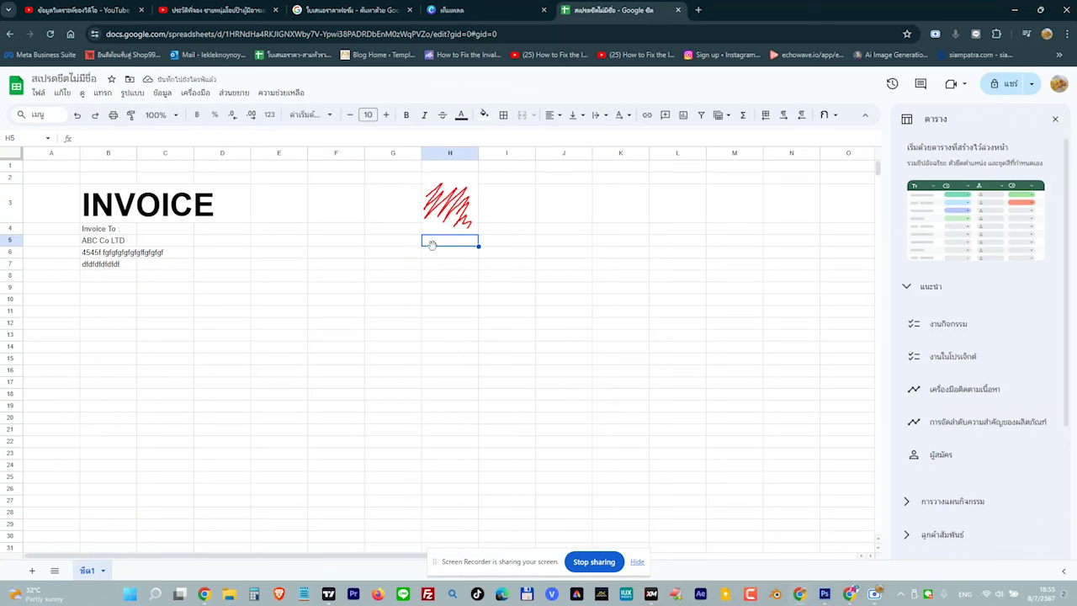
pyautogui.press('Down')
pyautogui.press('Left')
pyautogui.press('Up')
pyautogui.press('Right')
pyautogui.write('fgfgfgfgfg')
pyautogui.click(483, 280)
pyautogui.click(447, 243)
pyautogui.click(430, 254)
pyautogui.click(437, 244)
pyautogui.click(471, 286)
pyautogui.click(474, 265)
pyautogui.click(455, 246)
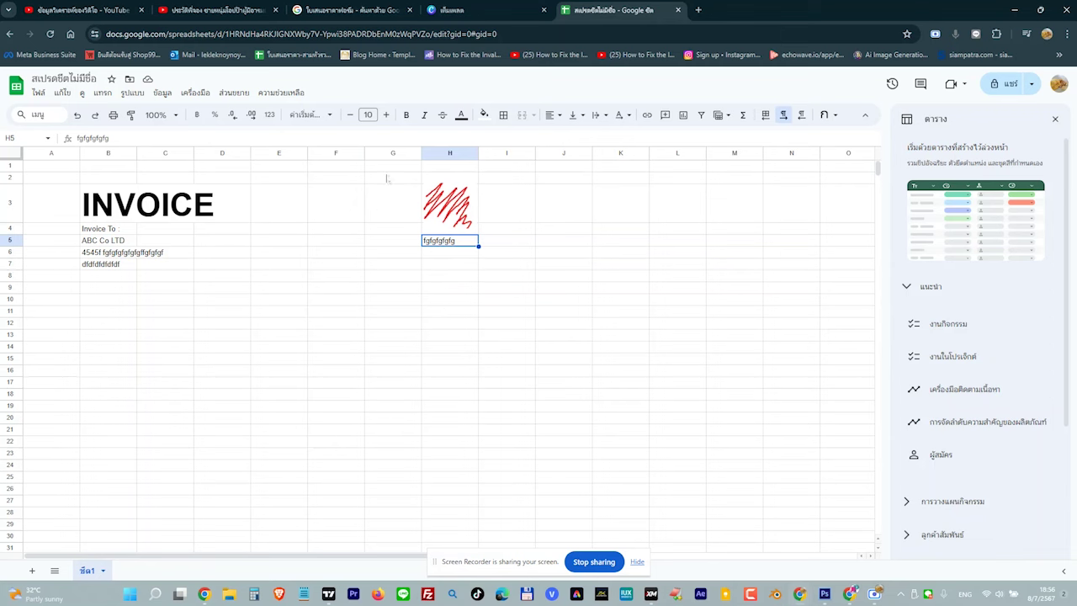
pyautogui.click(430, 277)
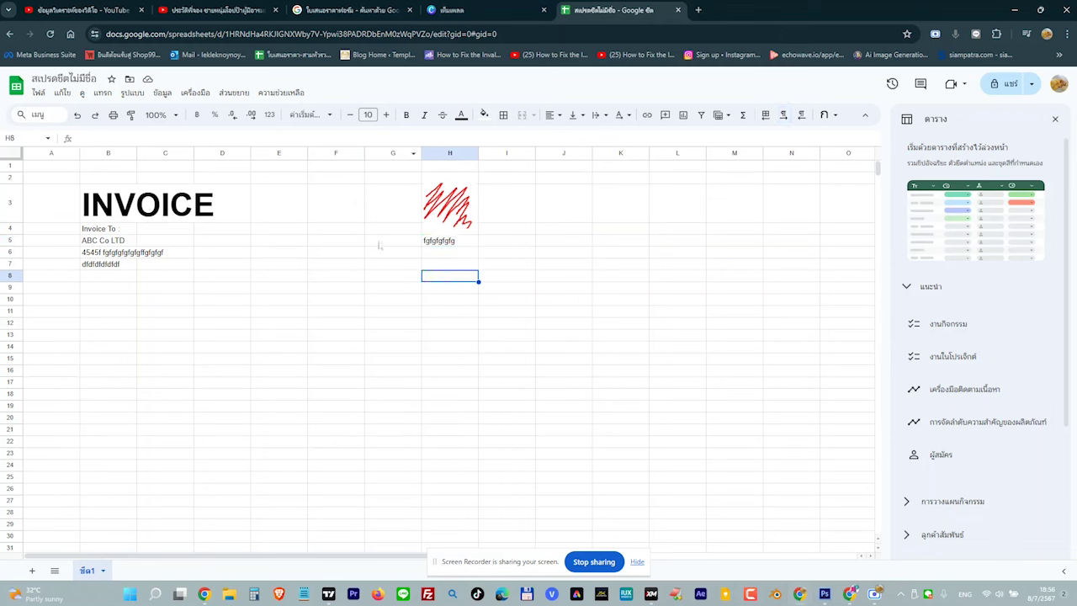
pyautogui.click(388, 307)
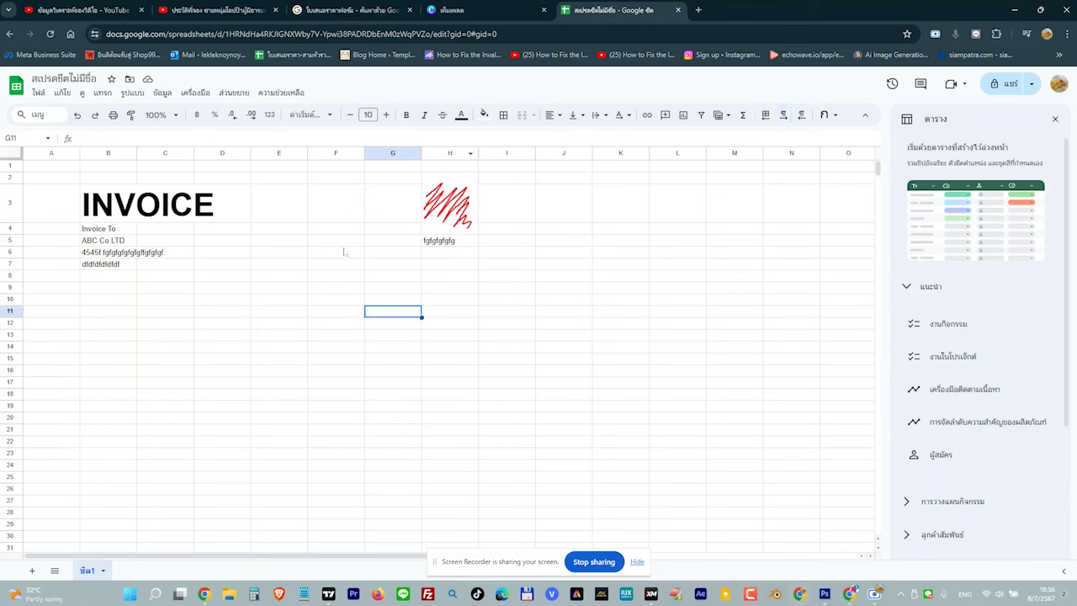
# Merge cells F5:H5 and right-align the merged cell's text
pyautogui.click(344, 242)
pyautogui.moveTo(344, 242); pyautogui.dragTo(443, 249)
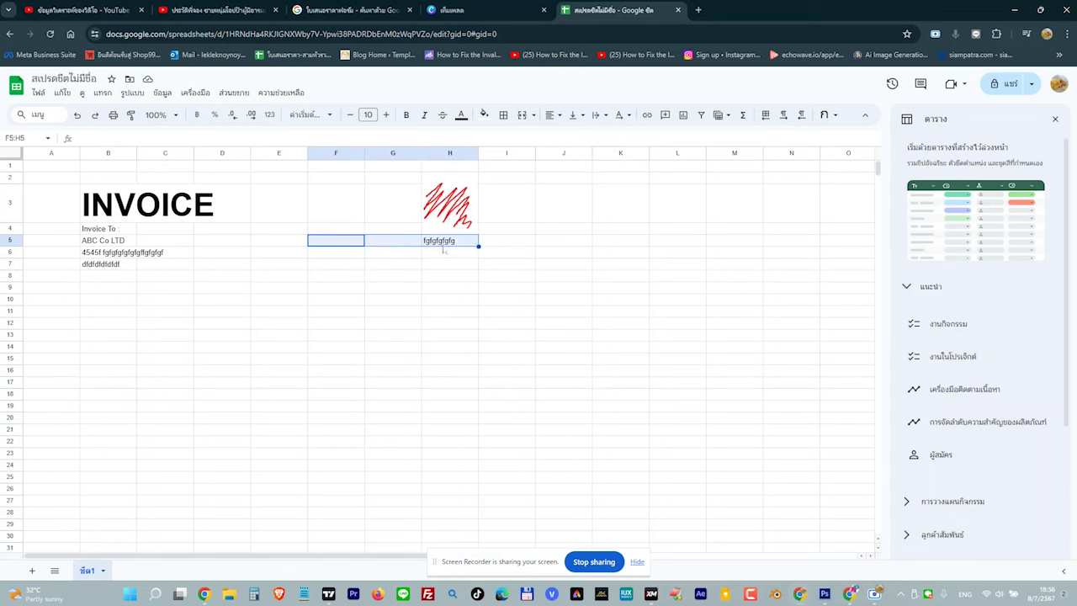
pyautogui.click(522, 115)
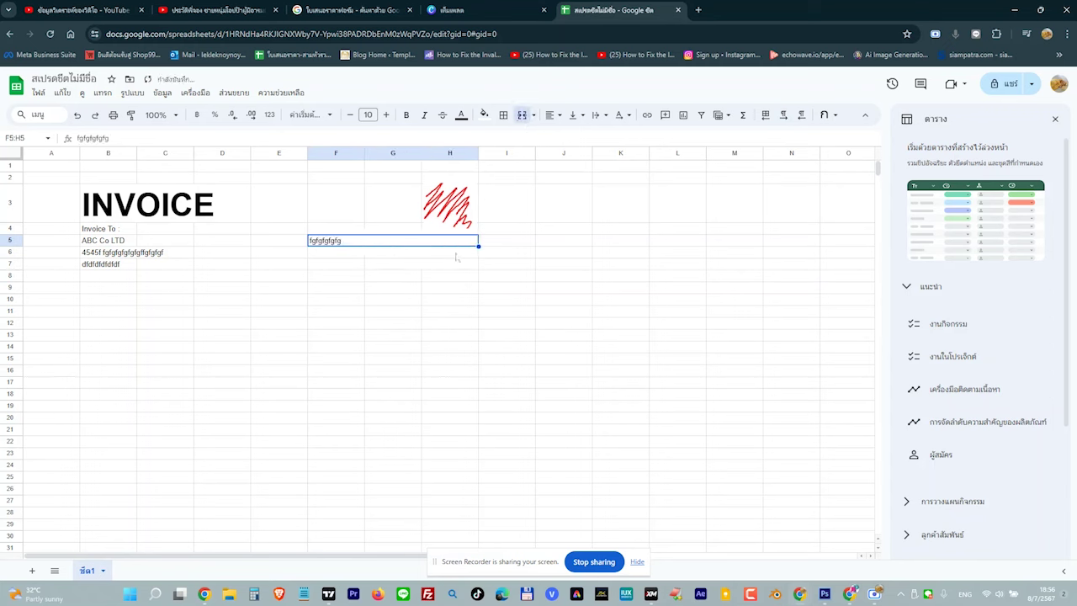
pyautogui.click(549, 115)
pyautogui.click(579, 139)
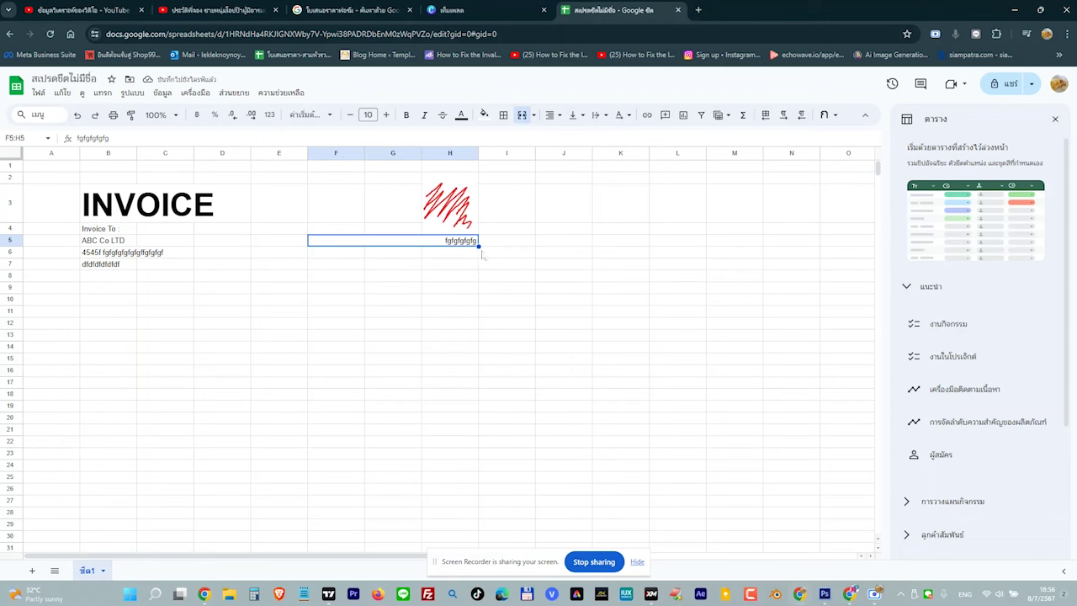
# Copy the merged, right-aligned cell F5:H5 down to rows 6 and 7
pyautogui.click(480, 243)
pyautogui.click(471, 243)
pyautogui.moveTo(478, 245); pyautogui.dragTo(476, 269)
pyautogui.click(438, 284)
# Insert filler "df" letters into the text of merged cells F6:H6 and F7:H7 to lengthen both lines
pyautogui.click(449, 252)
pyautogui.doubleClick(453, 252)
pyautogui.write('ddfddfdfdfdfgfgfgfg')
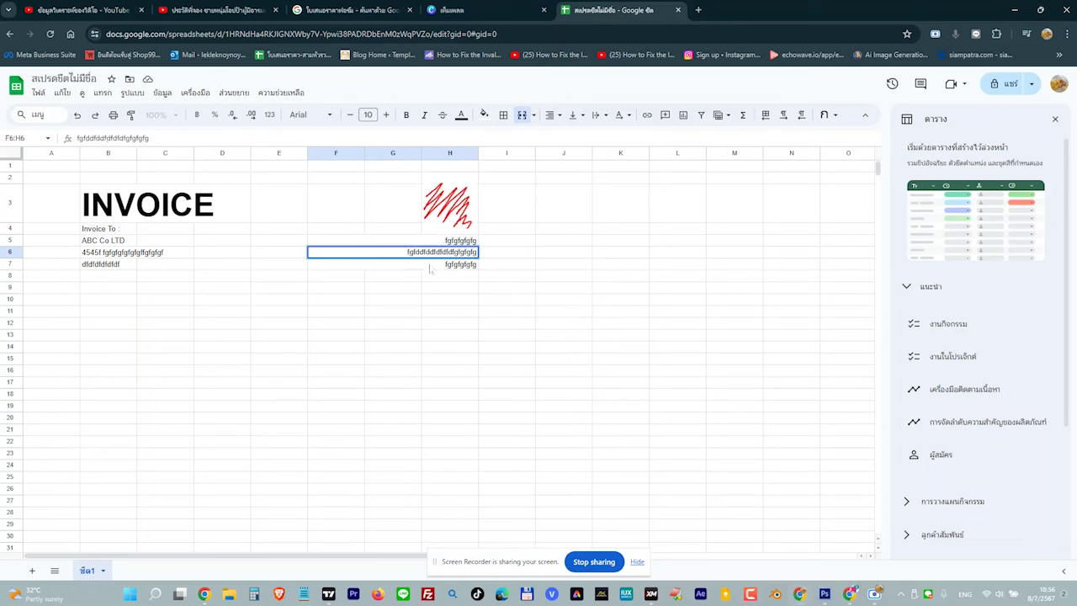
pyautogui.click(430, 269)
pyautogui.doubleClick(430, 269)
pyautogui.write('dfdfdfdfdfdf')
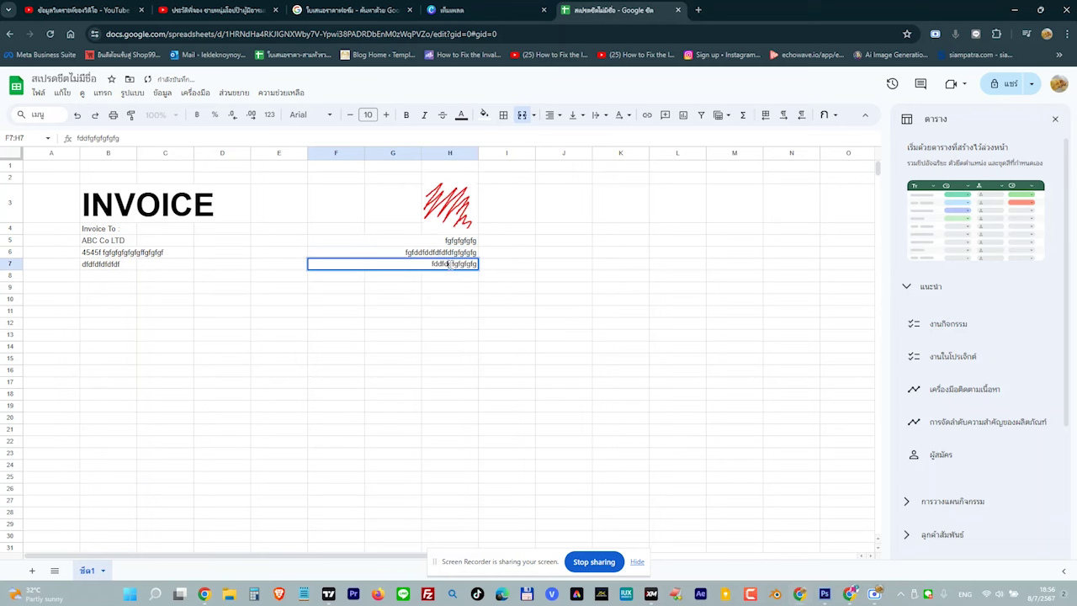
pyautogui.write('dfdfdf')
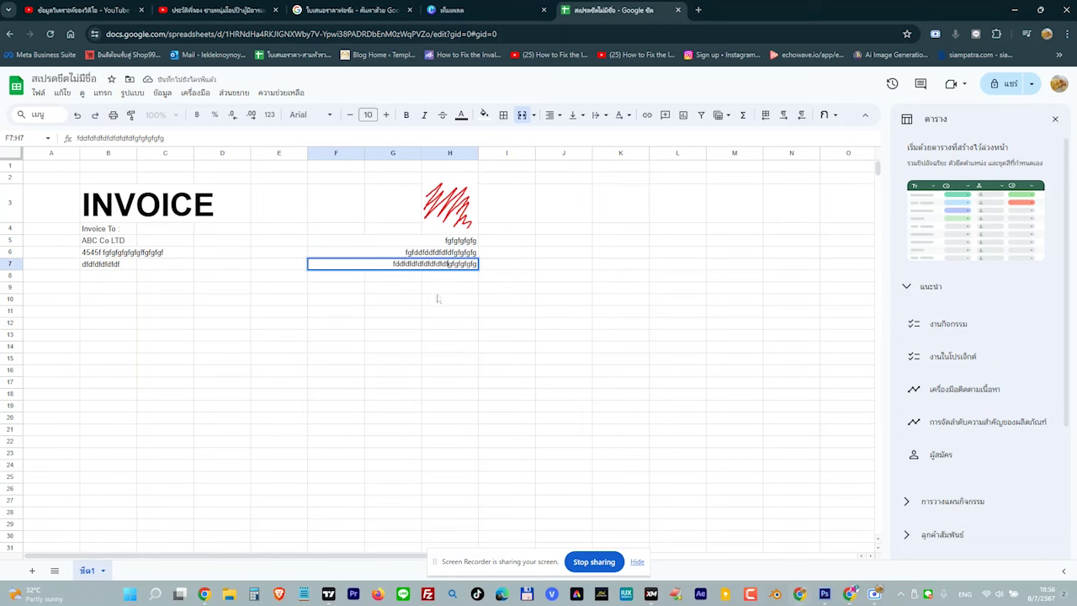
pyautogui.click(447, 327)
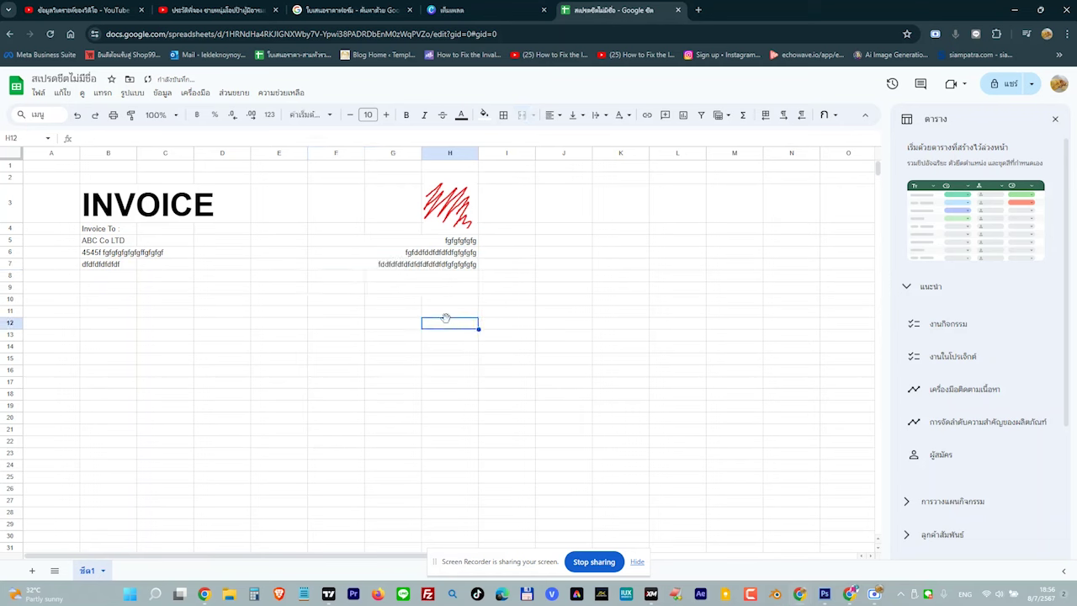
# Enter a line of repeated "sd" filler letters in cell B8
pyautogui.click(126, 264)
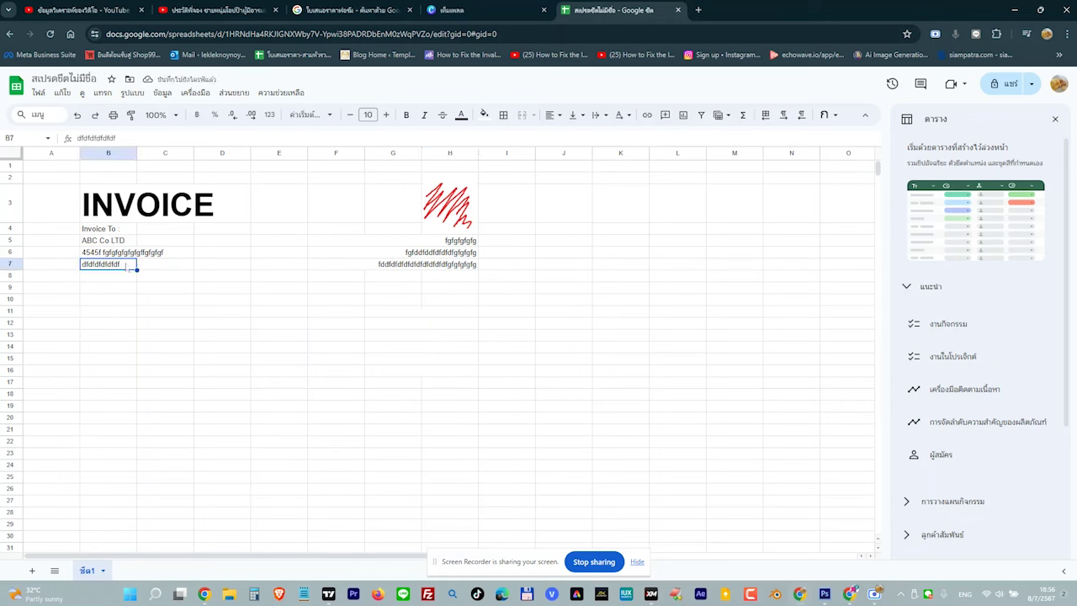
pyautogui.click(113, 276)
pyautogui.write('ssd')
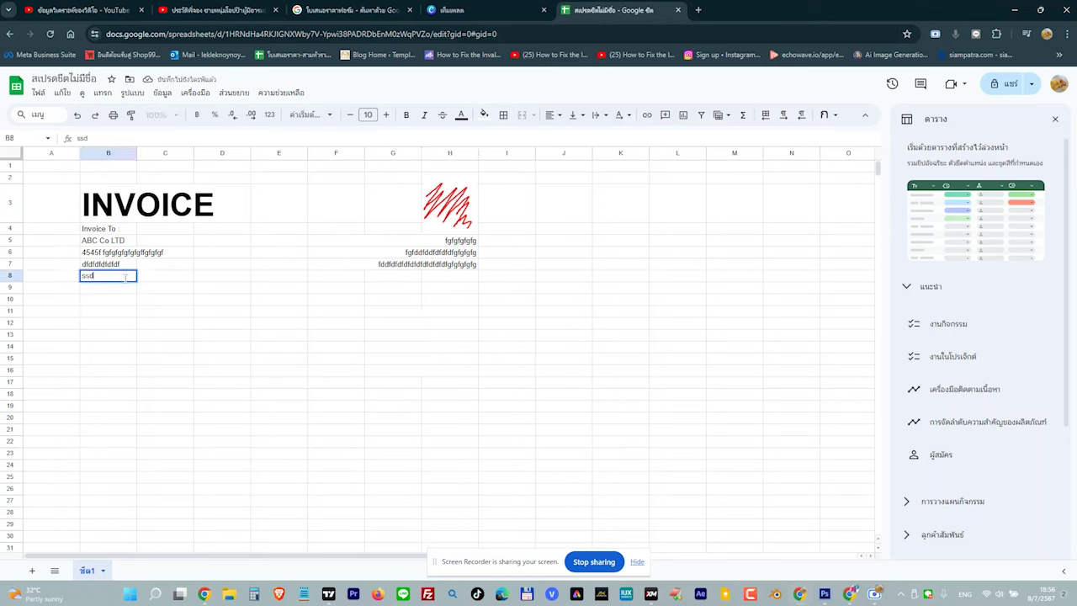
pyautogui.write('dsdsdsdsdsdsdsdsd')
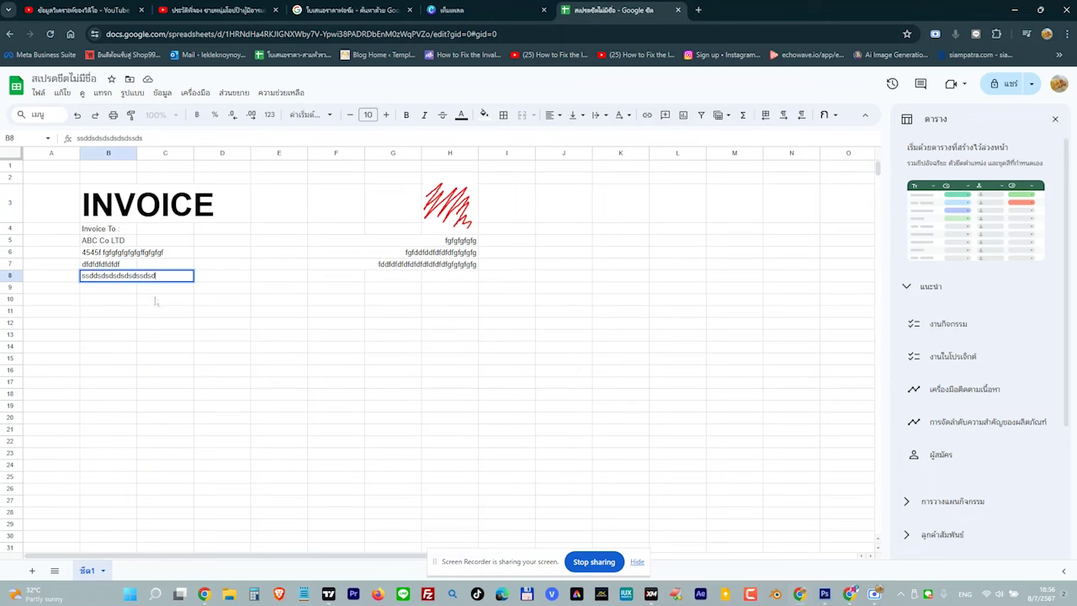
pyautogui.write('sdsd')
pyautogui.click(216, 313)
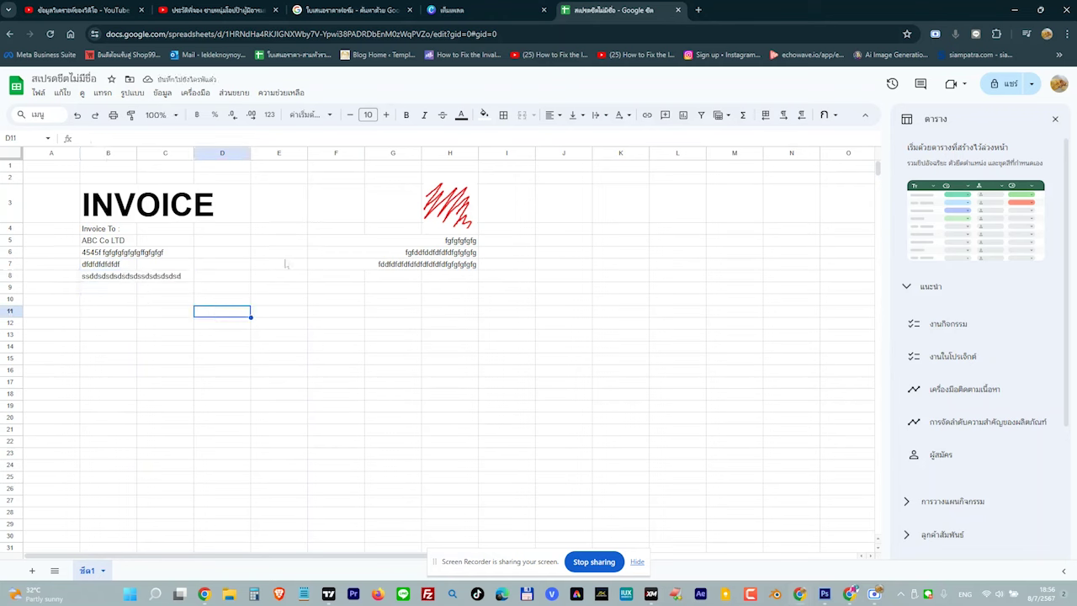
# Reposition the scribble image within column H, level with the INVOICE heading and above the right-aligned lines
pyautogui.click(427, 188)
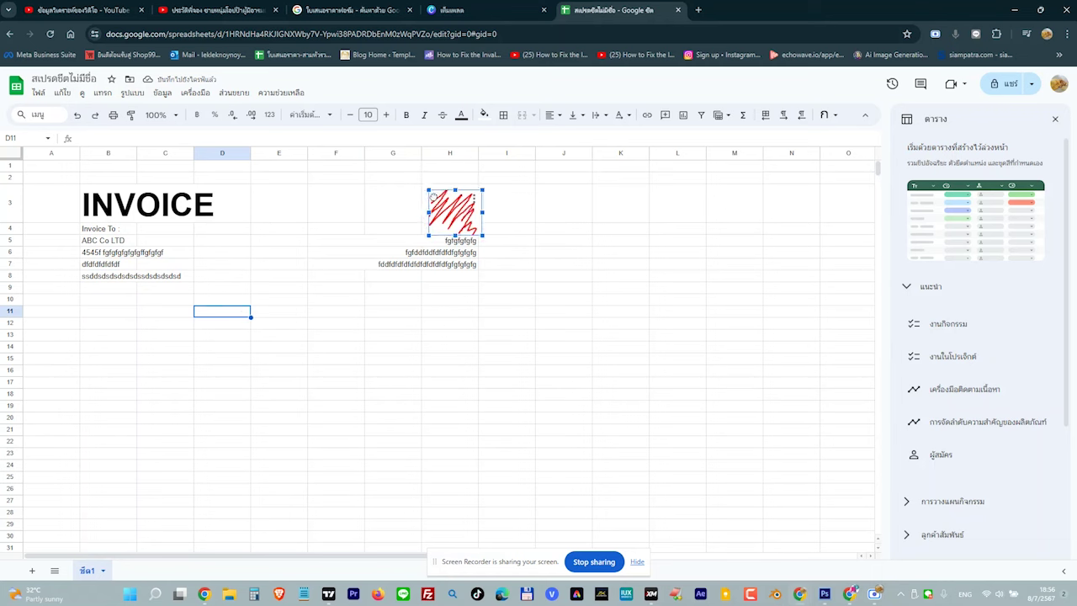
pyautogui.moveTo(428, 189); pyautogui.dragTo(425, 186)
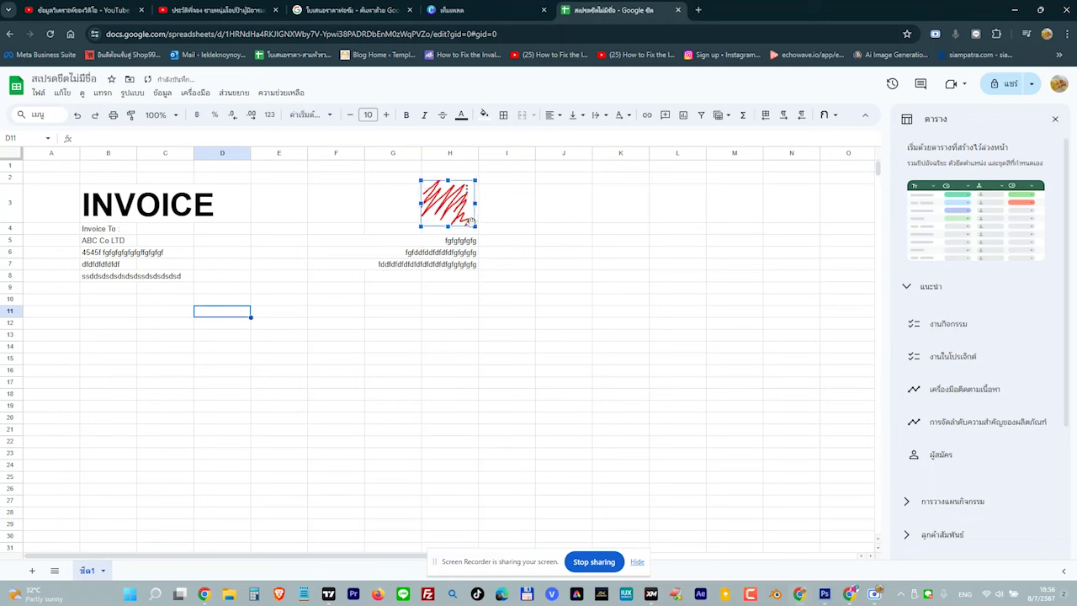
pyautogui.moveTo(472, 223); pyautogui.dragTo(464, 209)
pyautogui.moveTo(413, 170); pyautogui.dragTo(423, 184)
# Fill the INVOICE heading cells B3:D3 with a pale cyan background
pyautogui.moveTo(92, 186); pyautogui.dragTo(252, 215)
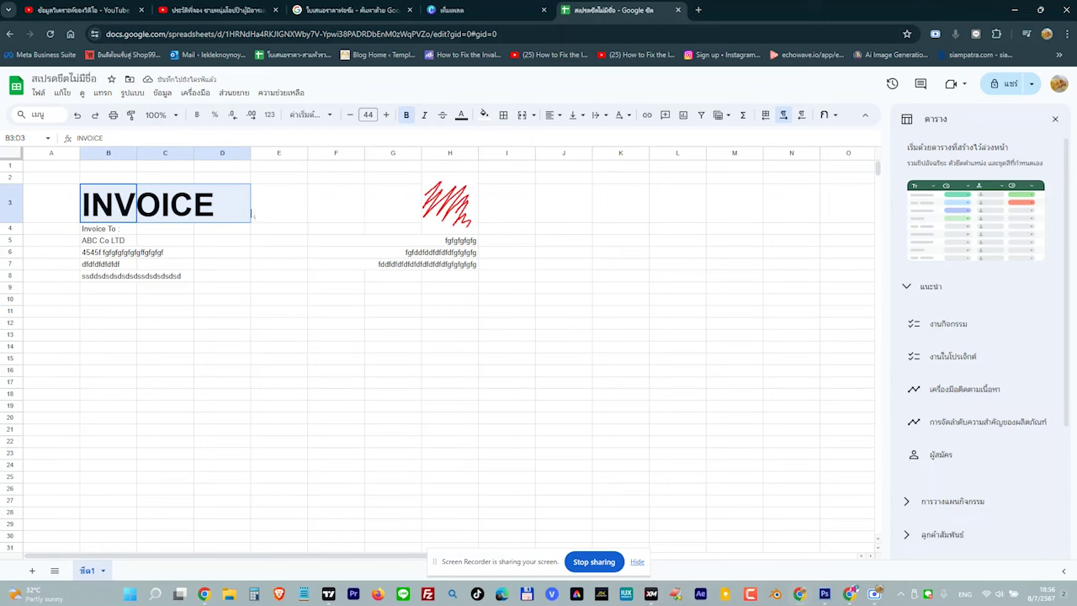
pyautogui.click(485, 116)
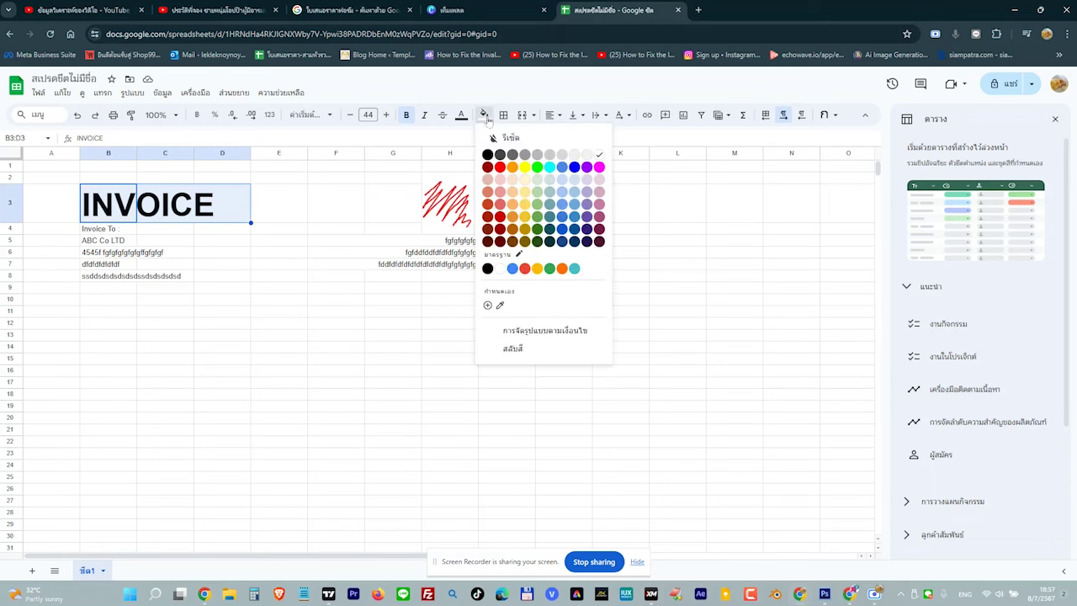
pyautogui.click(572, 157)
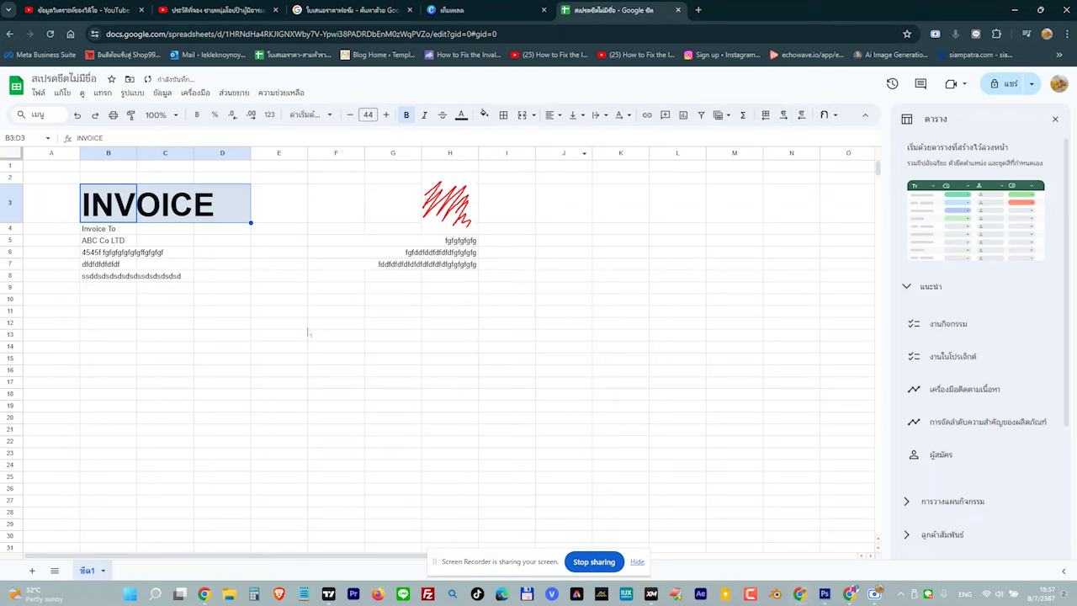
pyautogui.click(485, 116)
pyautogui.click(583, 160)
pyautogui.click(484, 115)
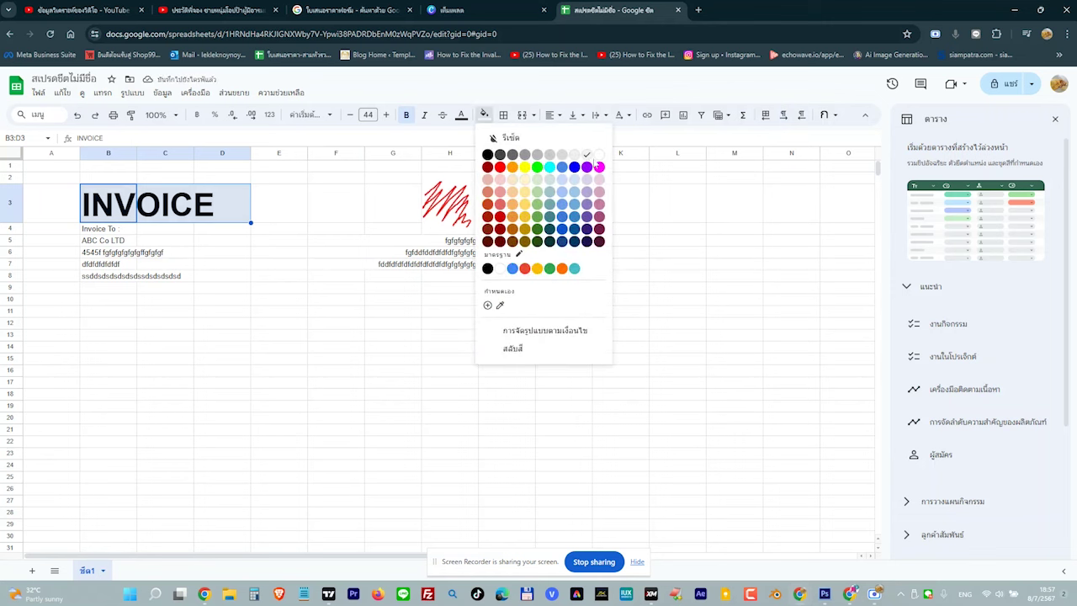
pyautogui.click(549, 181)
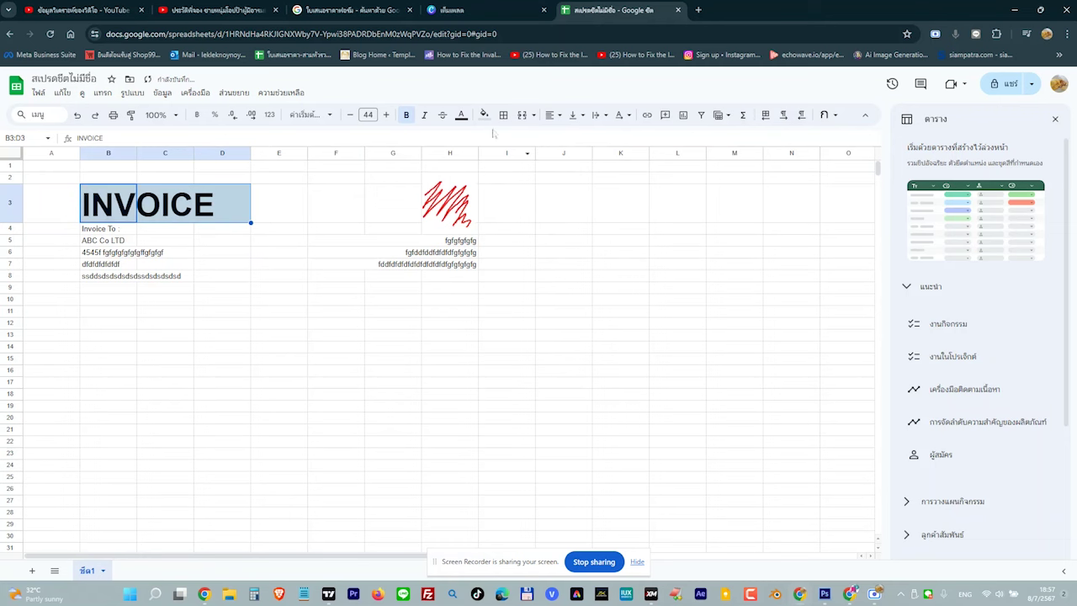
pyautogui.click(386, 295)
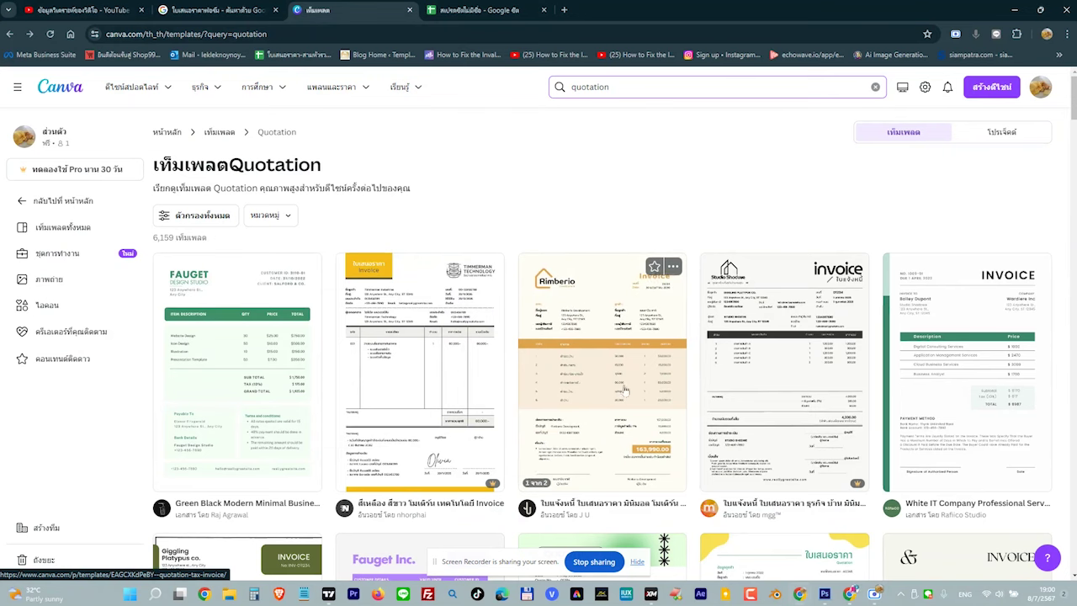
# Preview Canva's yellow-and-white technology invoice template with its full page layout, and open the similar white-and-grey minimal business invoice
pyautogui.click(448, 383)
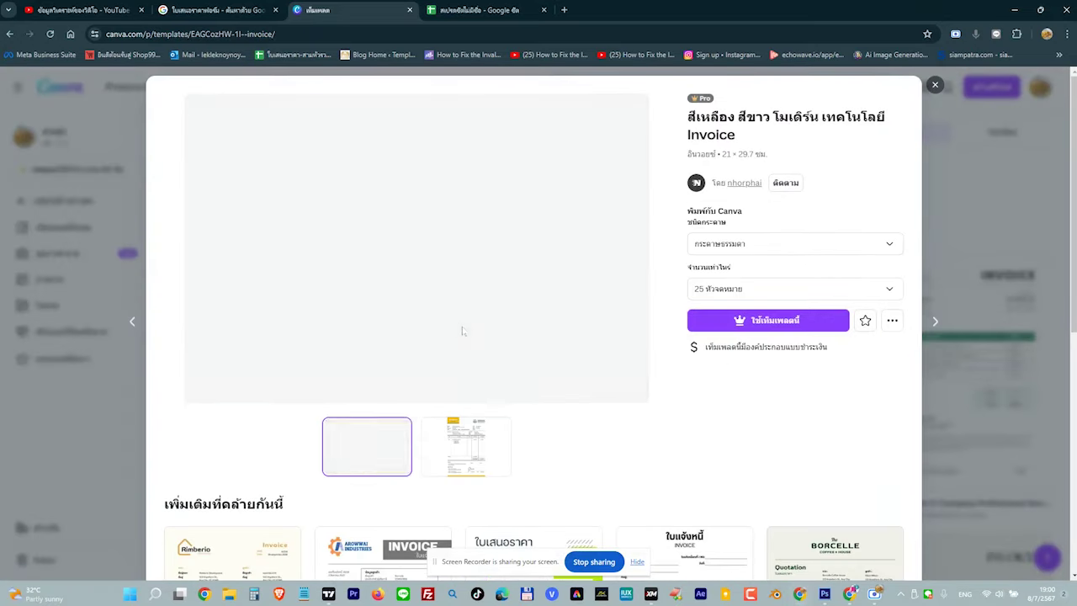
pyautogui.click(468, 447)
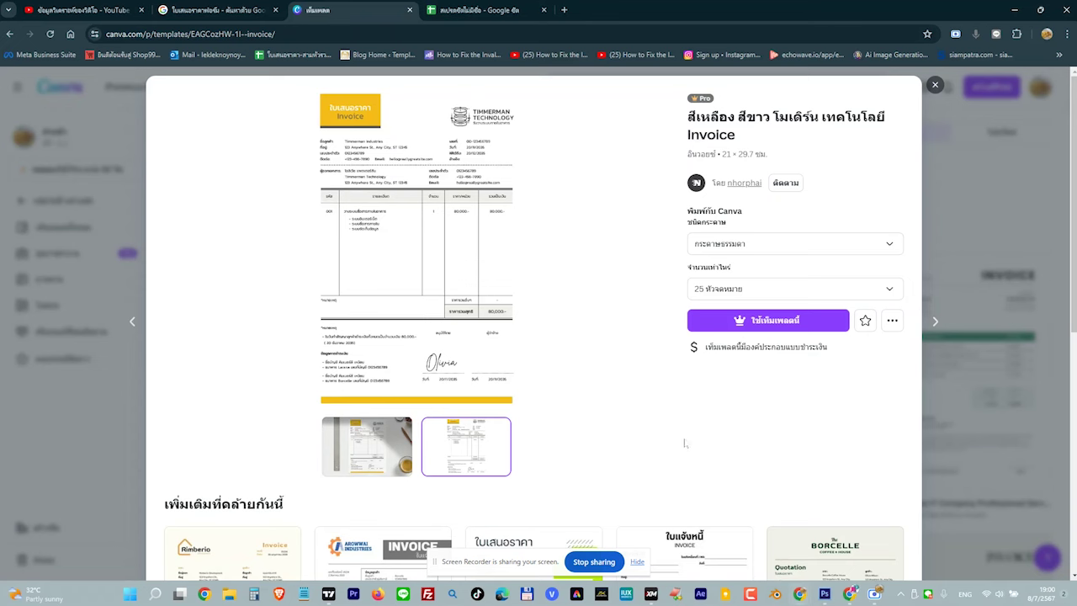
pyautogui.click(395, 551)
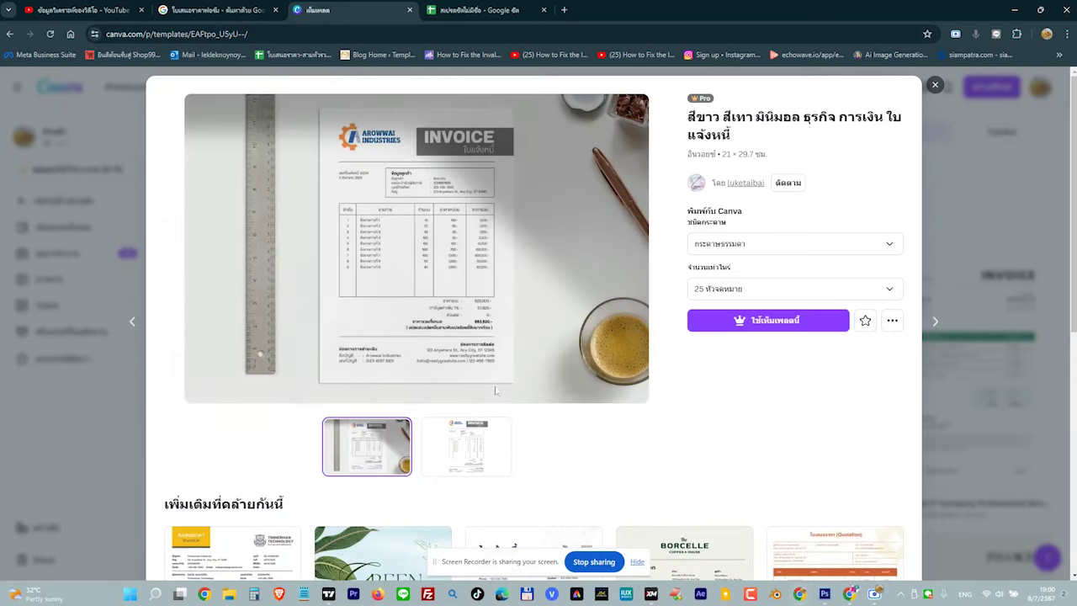
# View the grey invoice template's full page layout in Canva, and in the Google Sheets invoice add an outer border around B11:B27
pyautogui.click(459, 450)
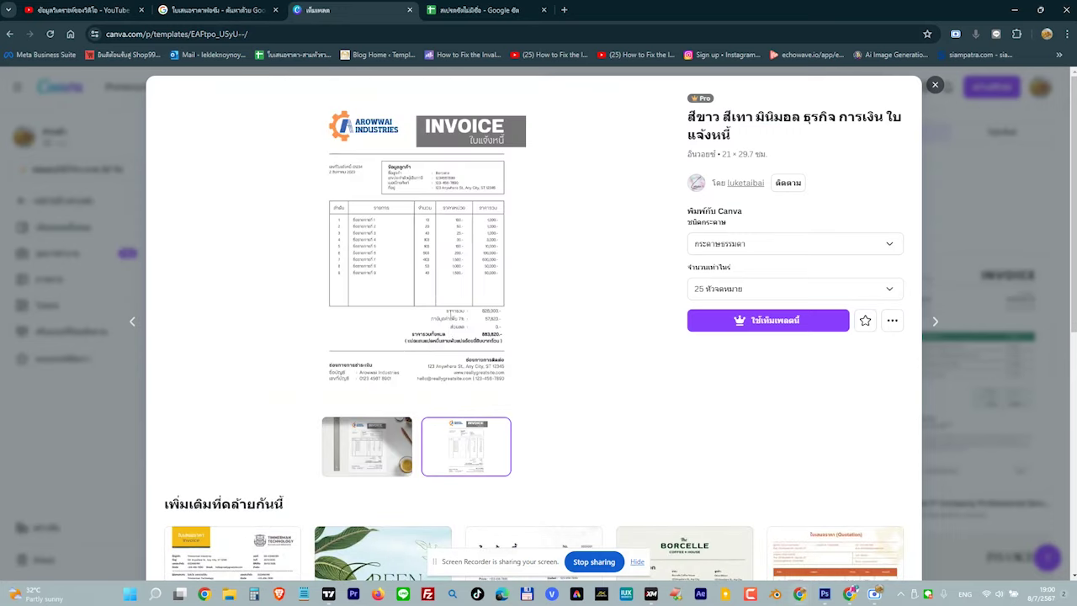
pyautogui.click(479, 10)
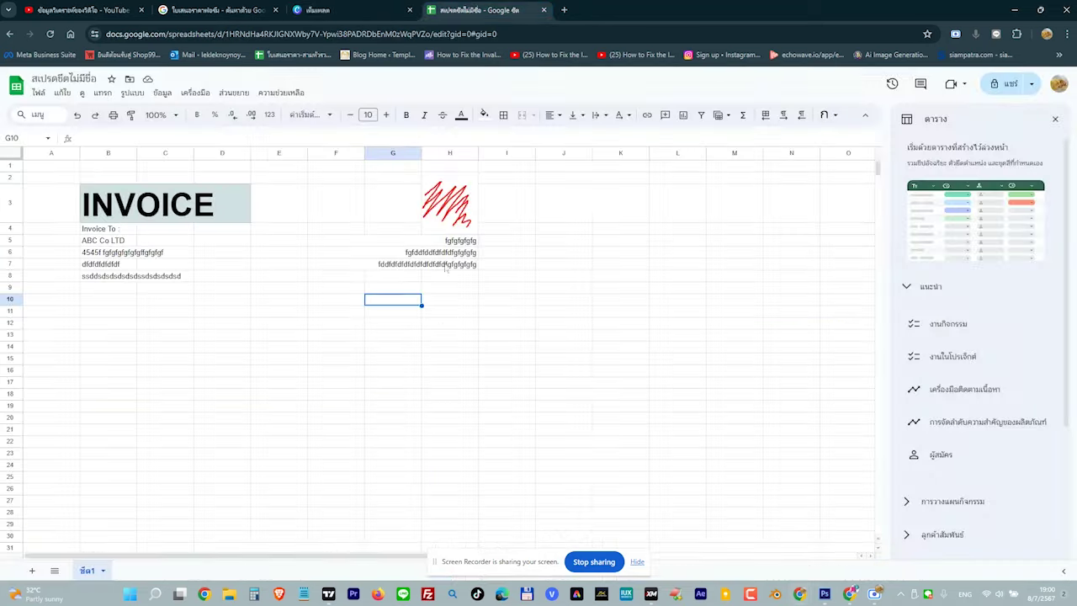
pyautogui.click(90, 312)
pyautogui.moveTo(92, 309); pyautogui.dragTo(109, 502)
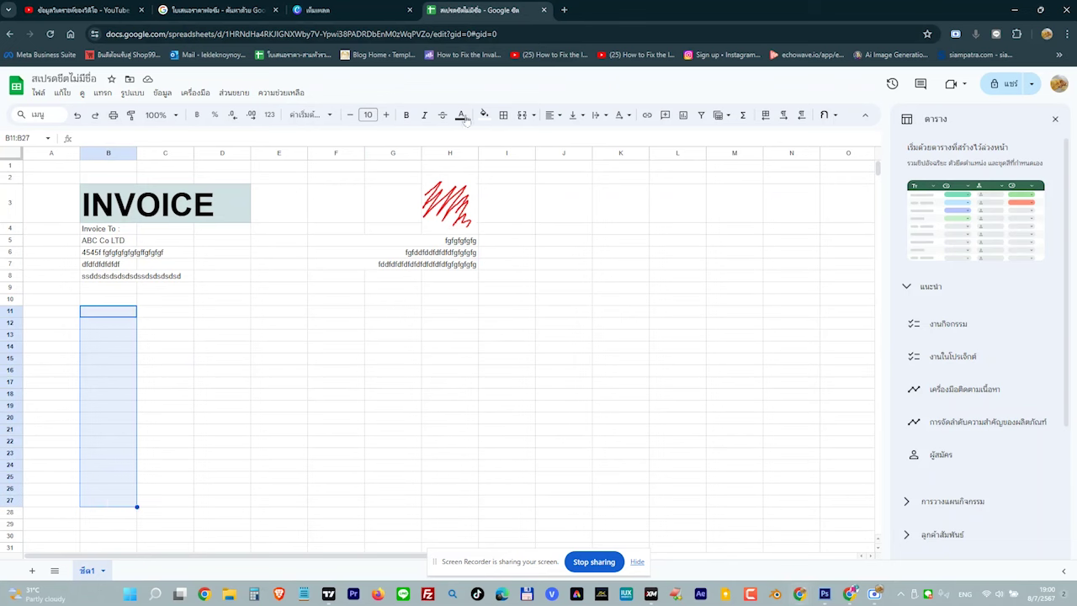
pyautogui.click(503, 114)
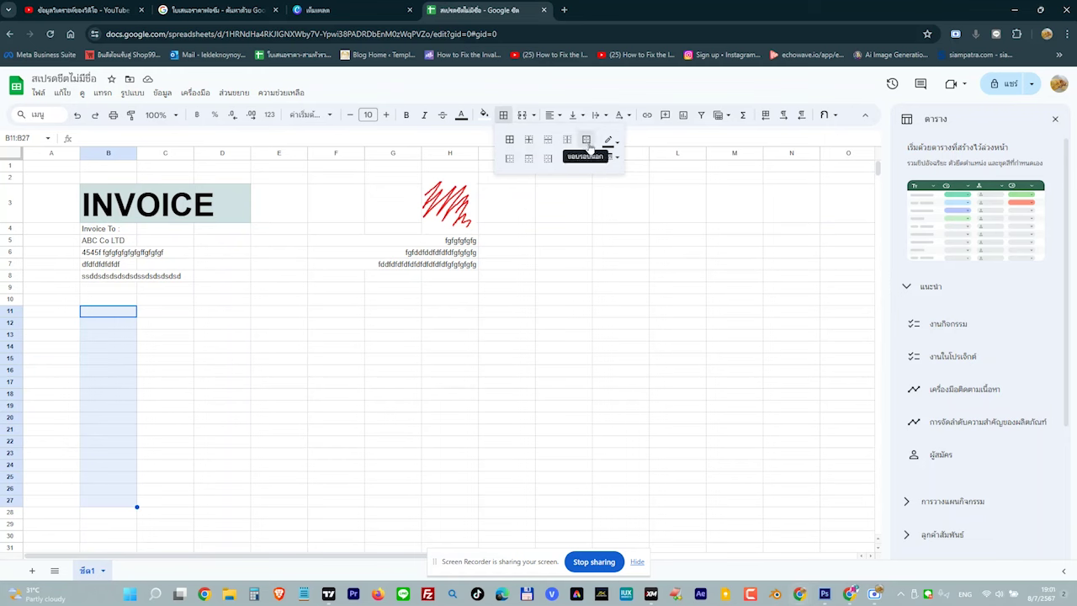
pyautogui.click(586, 140)
pyautogui.click(586, 141)
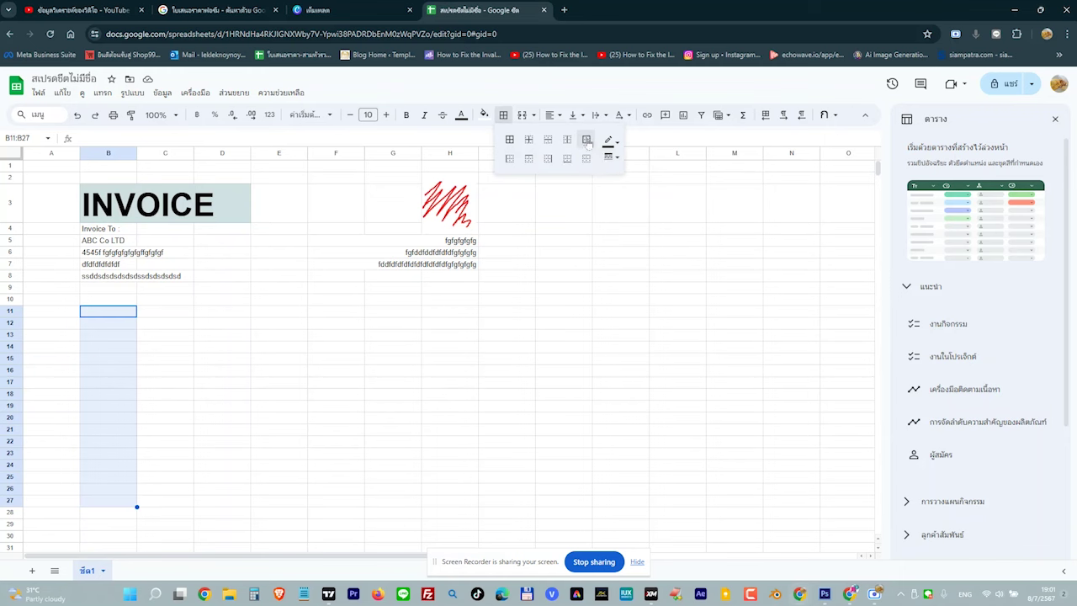
pyautogui.click(283, 446)
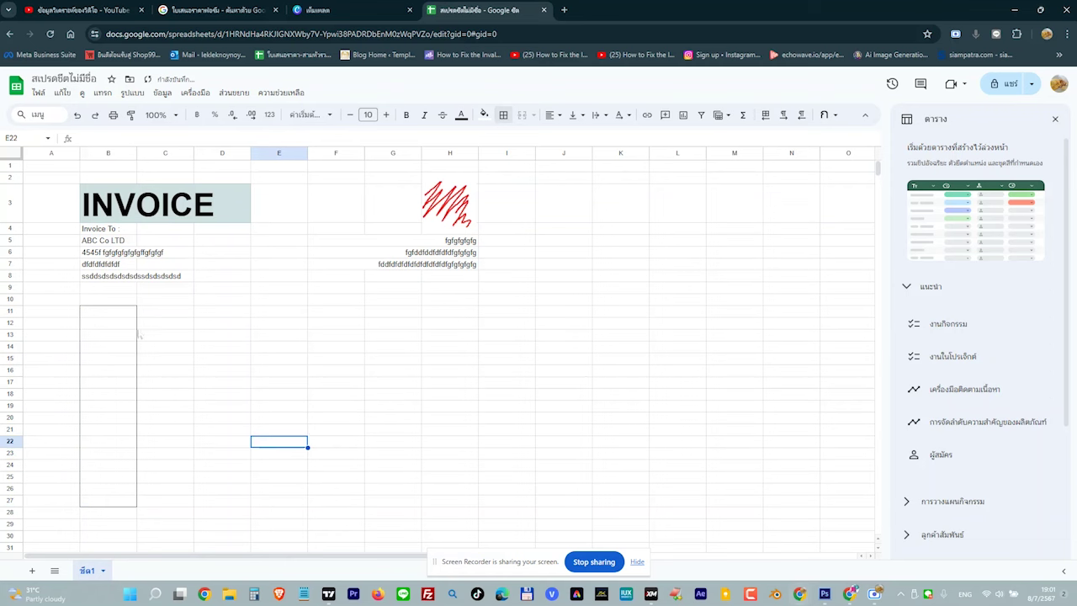
# Add an outer border around the wide description block C11:F27
pyautogui.moveTo(155, 313); pyautogui.dragTo(319, 502)
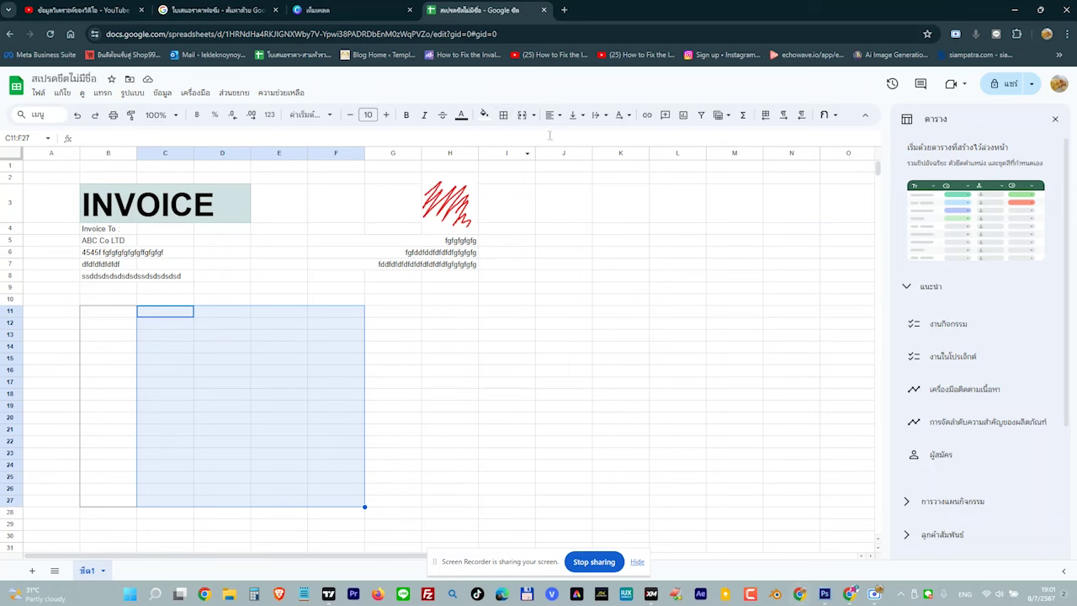
pyautogui.click(503, 115)
pyautogui.click(586, 141)
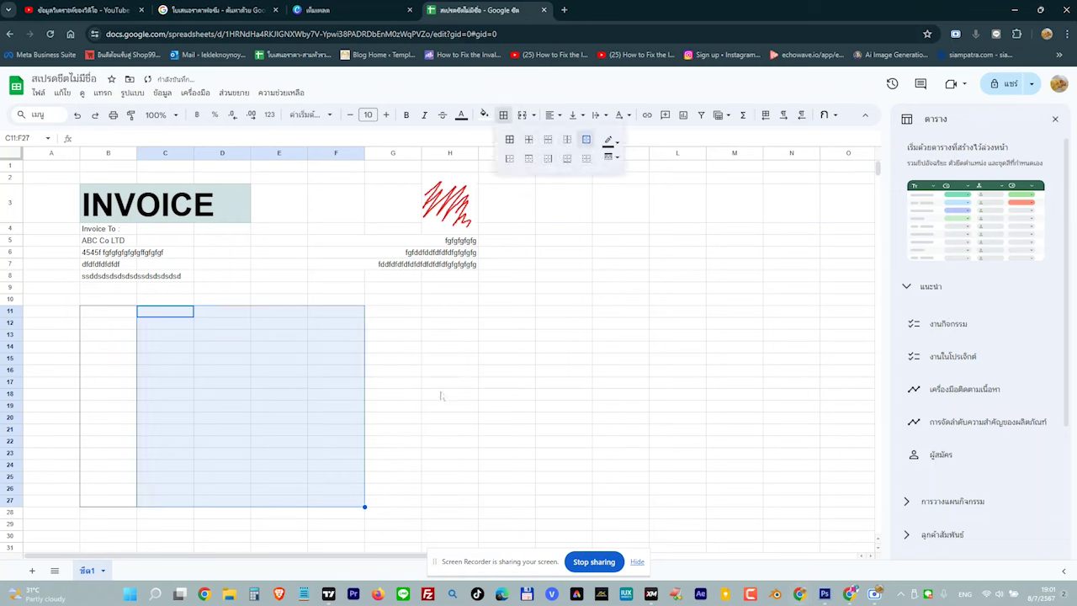
pyautogui.click(425, 382)
# Add an outer border around G11:G27 as the next table column
pyautogui.moveTo(376, 311); pyautogui.dragTo(386, 505)
pyautogui.click(503, 115)
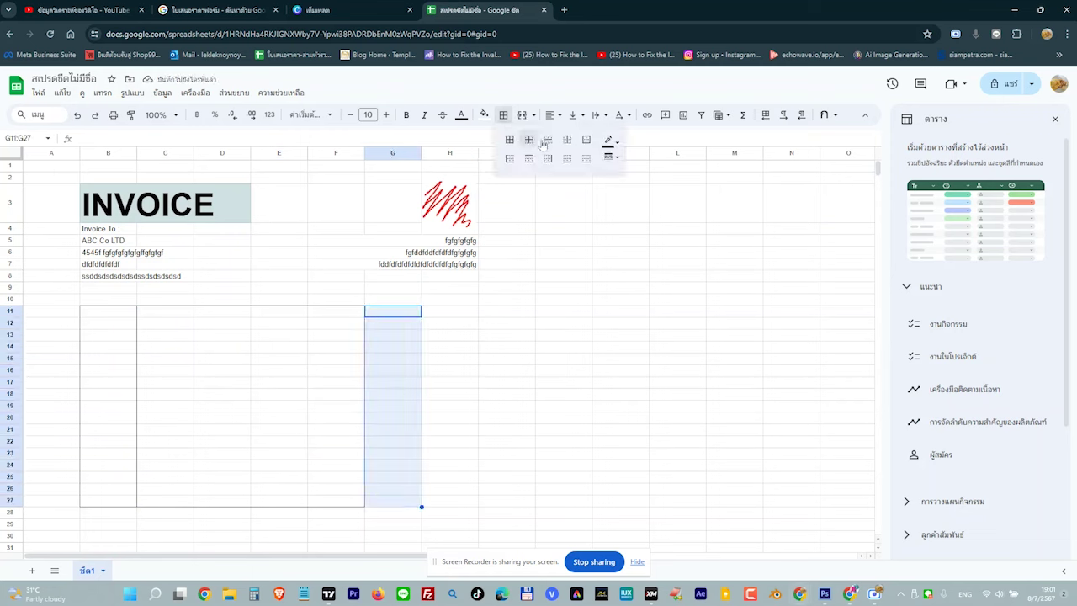
pyautogui.click(586, 140)
# Add an outer border around H11:H27 to complete the last table column
pyautogui.moveTo(443, 312); pyautogui.dragTo(444, 498)
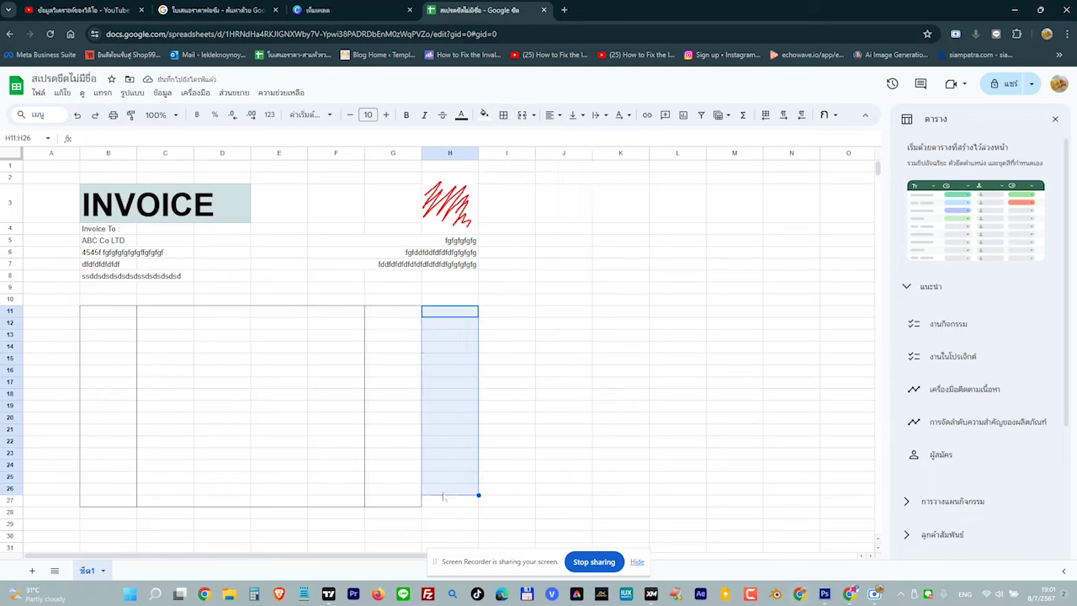
pyautogui.click(498, 430)
pyautogui.moveTo(451, 315); pyautogui.dragTo(450, 500)
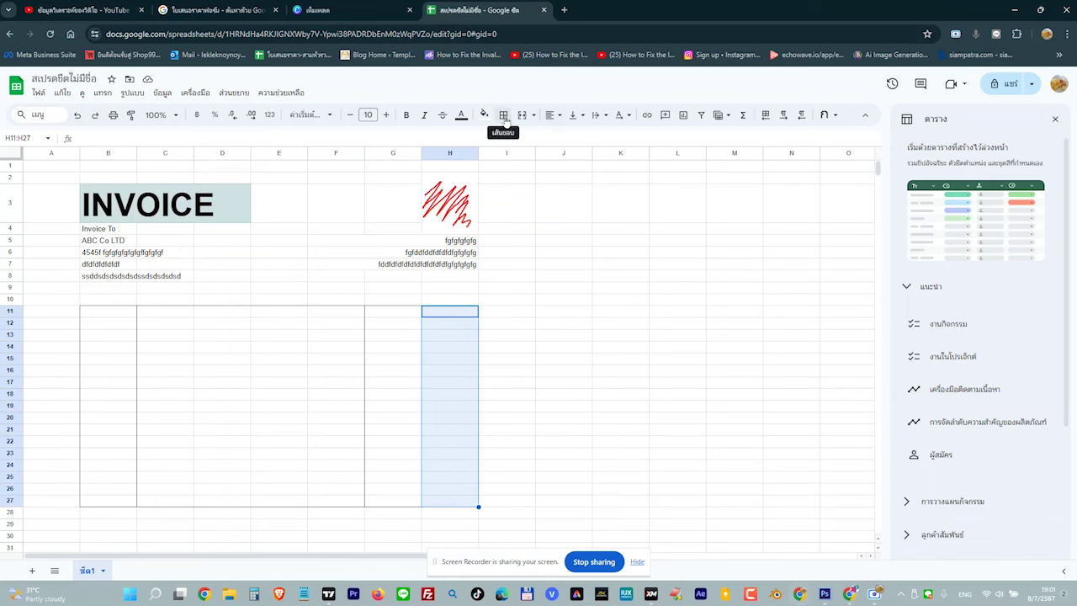
pyautogui.click(503, 116)
pyautogui.click(587, 140)
pyautogui.click(552, 334)
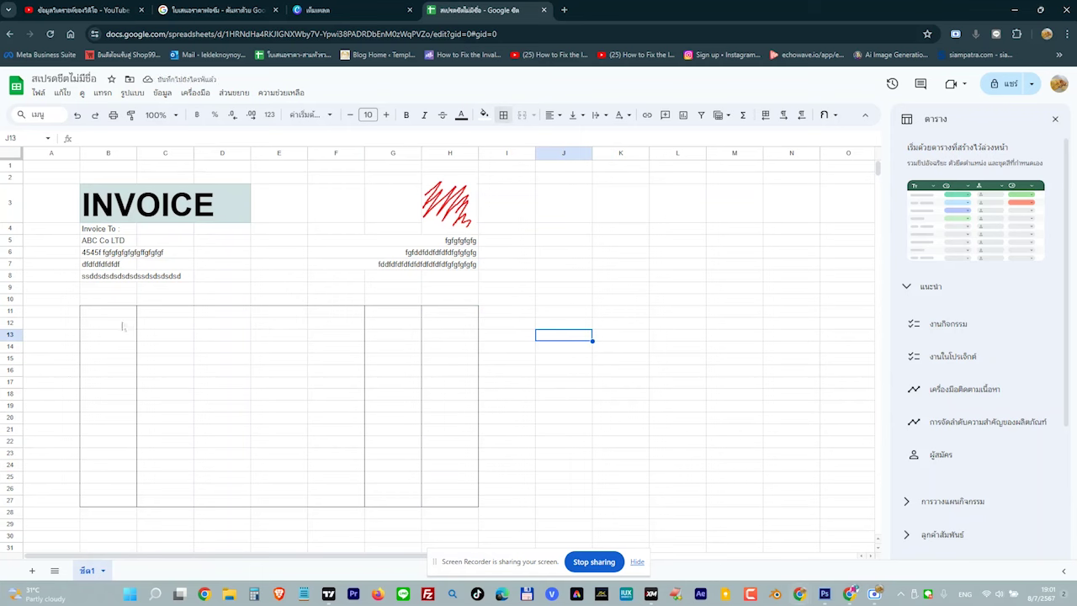
# Outline the table's header rows B11:H13 with an outer border
pyautogui.moveTo(89, 318); pyautogui.dragTo(428, 338)
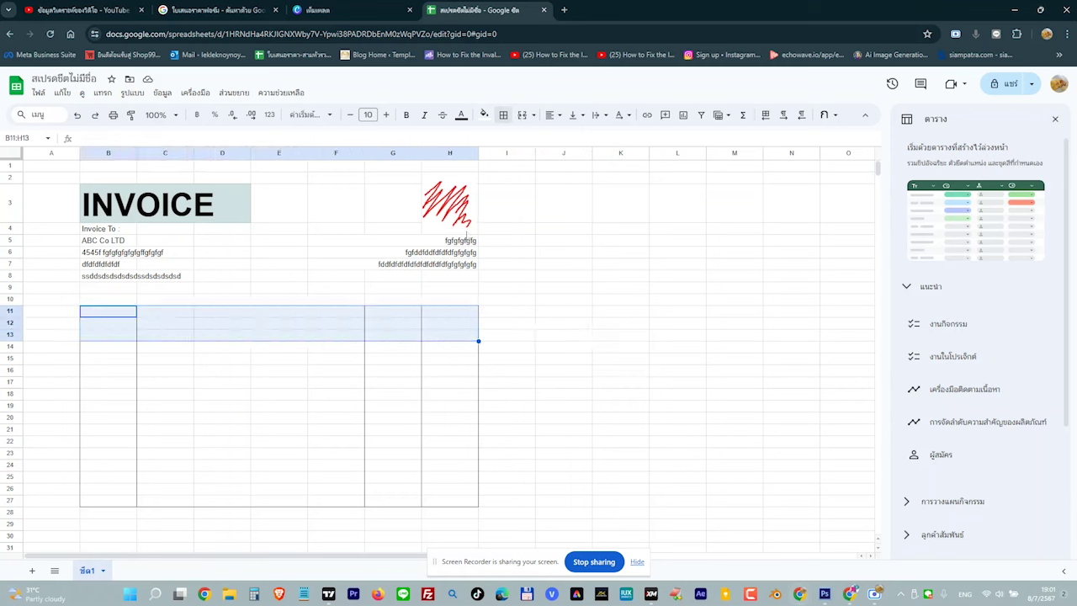
pyautogui.click(503, 114)
pyautogui.click(586, 138)
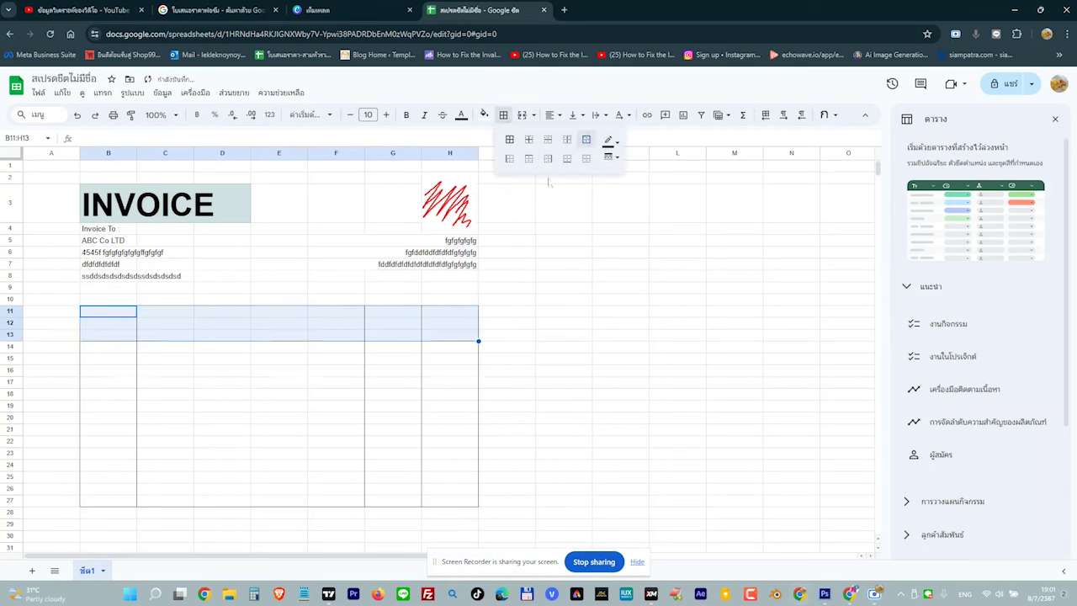
# Fill the table's header area B11:H13 with a light grey background
pyautogui.click(485, 116)
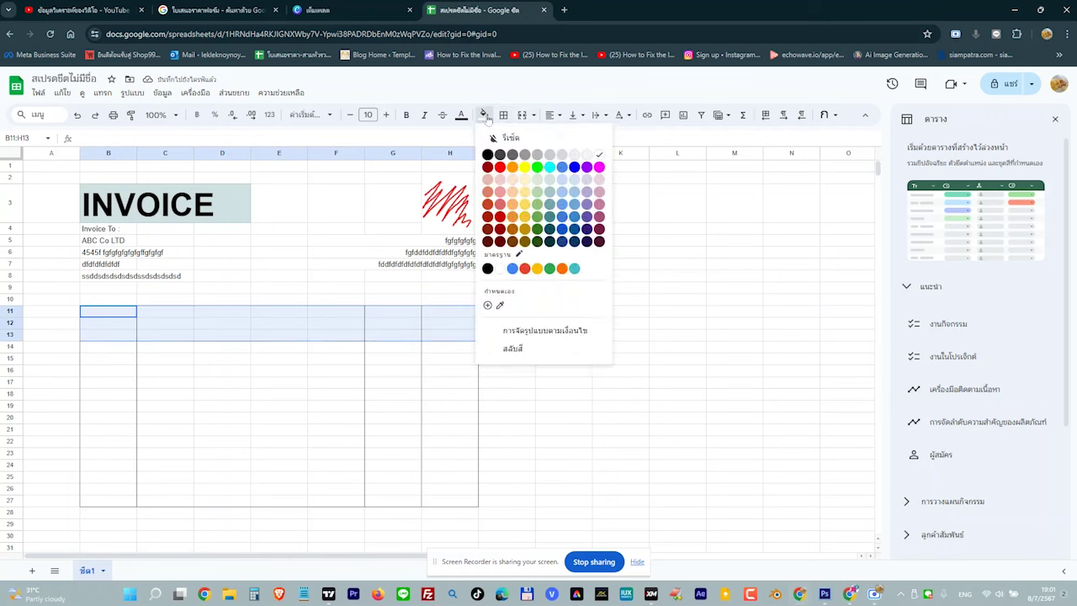
pyautogui.click(578, 167)
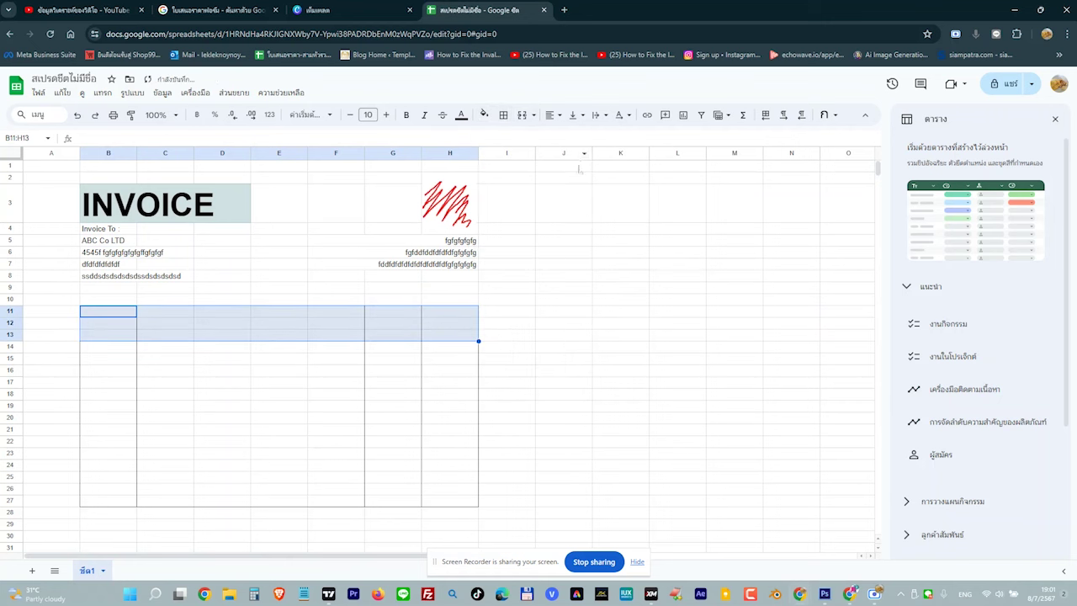
pyautogui.click(586, 263)
pyautogui.moveTo(290, 370); pyautogui.dragTo(253, 368)
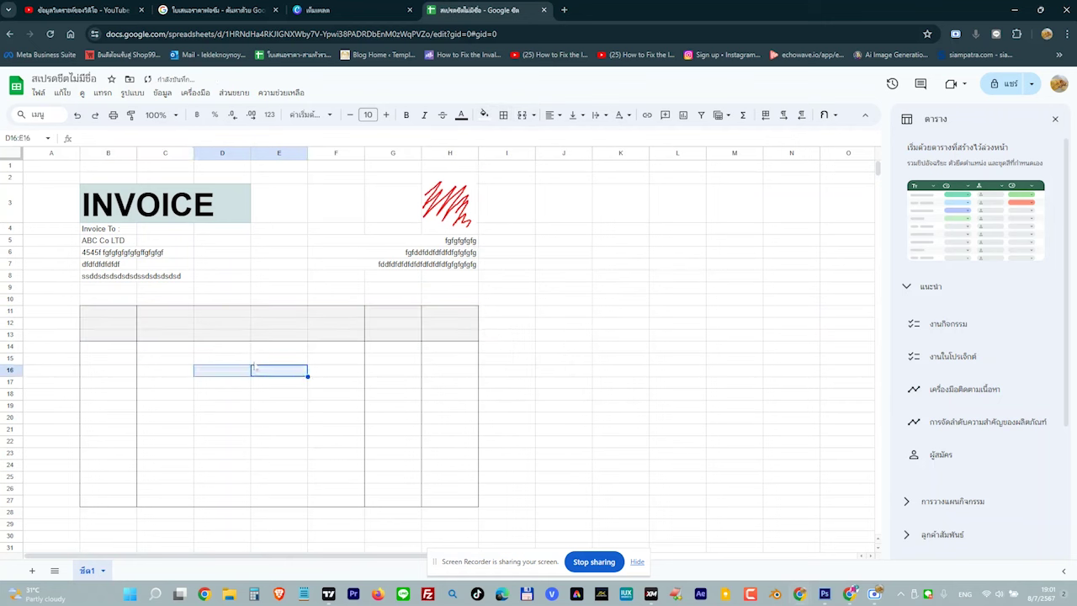
pyautogui.click(212, 329)
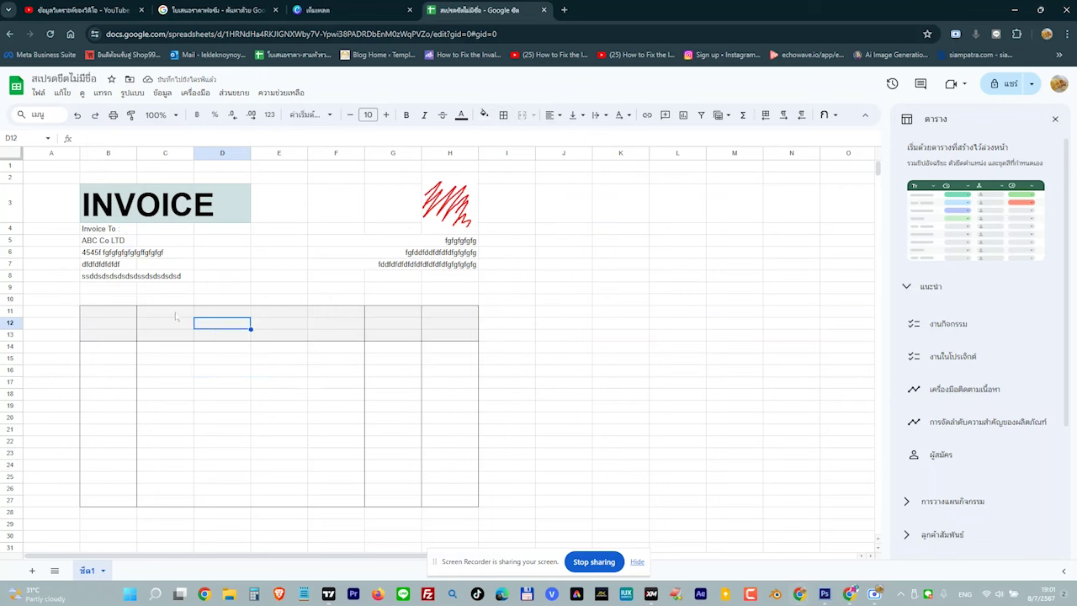
# Merge the header cells C11:F13 into a single cell
pyautogui.moveTo(154, 315); pyautogui.dragTo(318, 336)
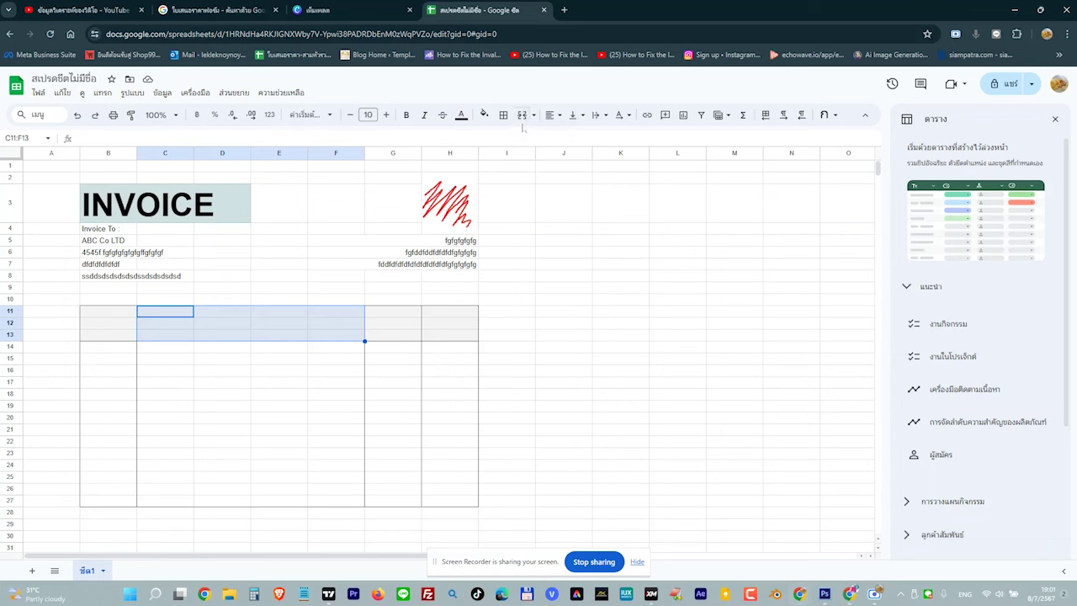
pyautogui.click(522, 115)
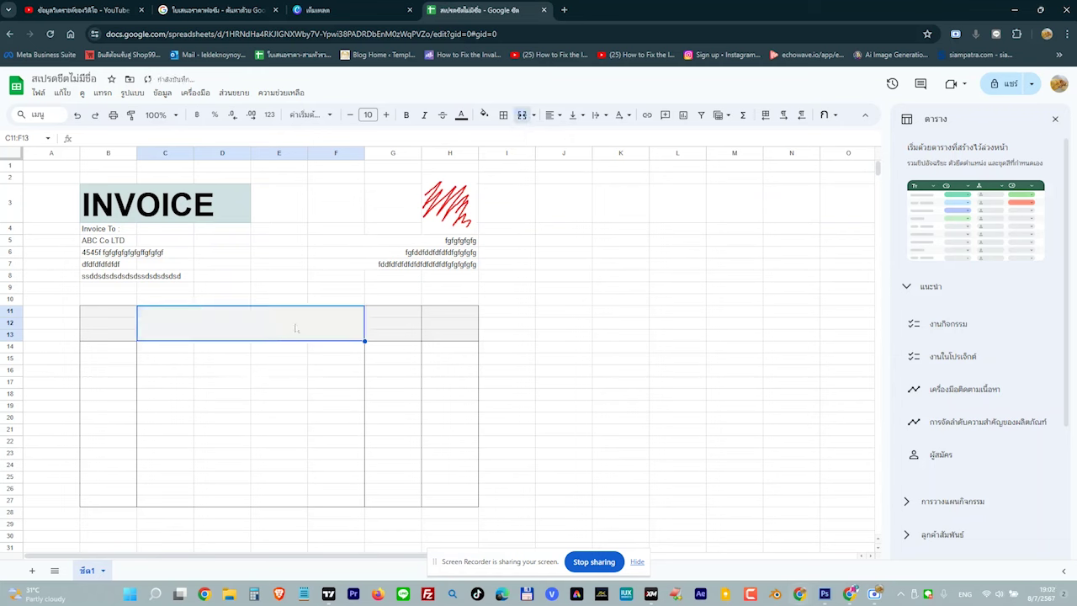
pyautogui.click(265, 380)
# Enter the column heading "รายการ" in the merged header cell C11:F13
pyautogui.click(244, 322)
pyautogui.doubleClick(248, 326)
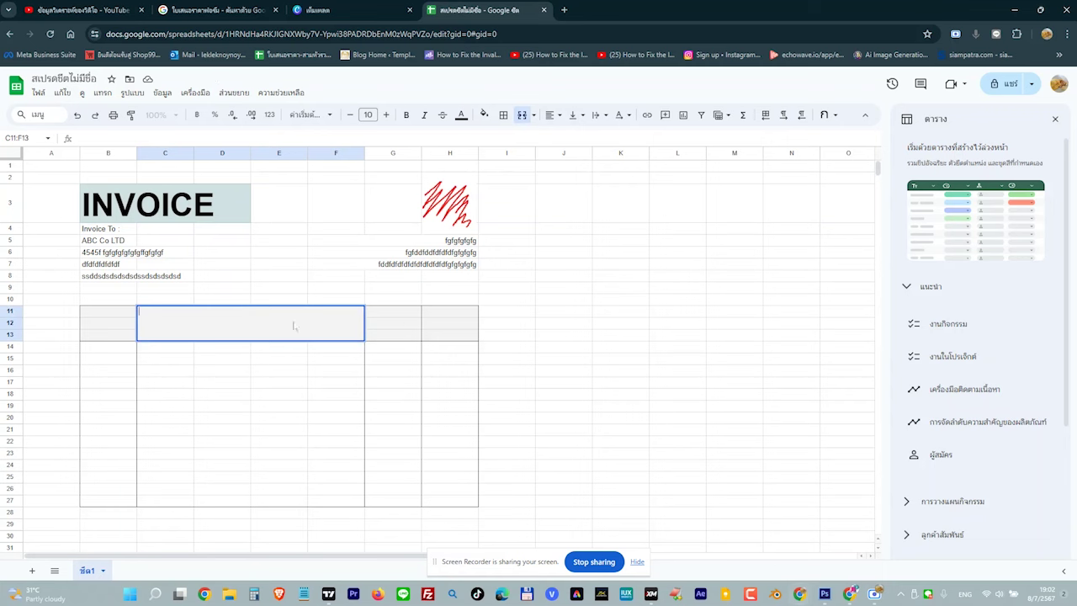
pyautogui.write('ikpdki')
pyautogui.press('BackSpace')
pyautogui.press('BackSpace')
pyautogui.press('BackSpace')
pyautogui.click(246, 383)
# Set the "รายการ" heading to font size 17 and centre it horizontally
pyautogui.click(184, 326)
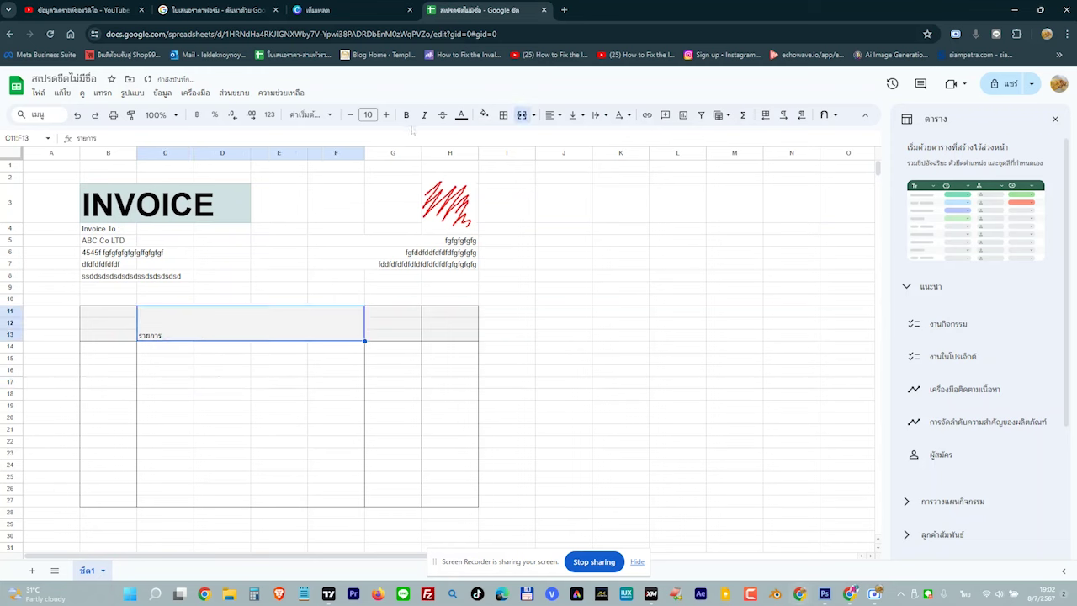
pyautogui.click(386, 114)
pyautogui.click(386, 114)
pyautogui.click(386, 114)
pyautogui.click(386, 114)
pyautogui.click(386, 115)
pyautogui.click(386, 115)
pyautogui.click(387, 114)
pyautogui.click(552, 114)
pyautogui.click(571, 137)
pyautogui.moveTo(569, 415); pyautogui.dragTo(589, 397)
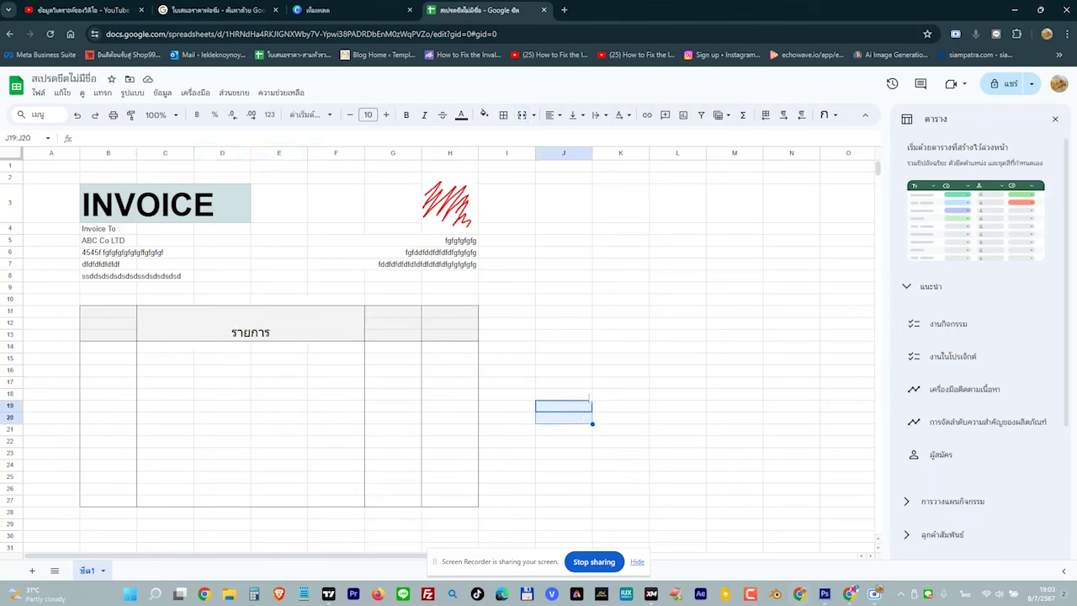
pyautogui.click(388, 385)
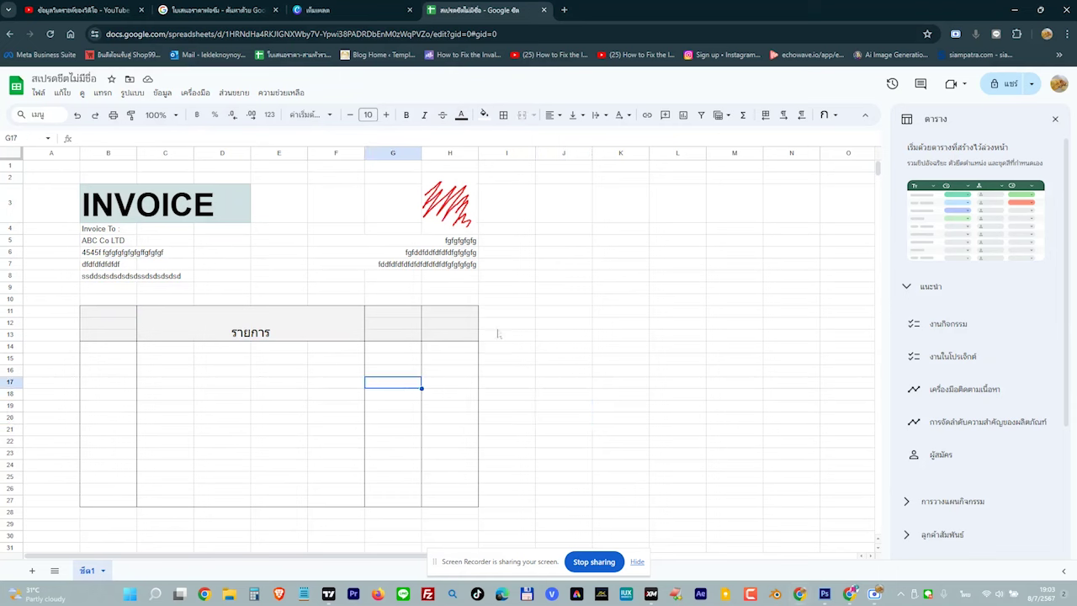
# Align the "รายการ" heading vertically to the middle of its merged cell
pyautogui.click(276, 335)
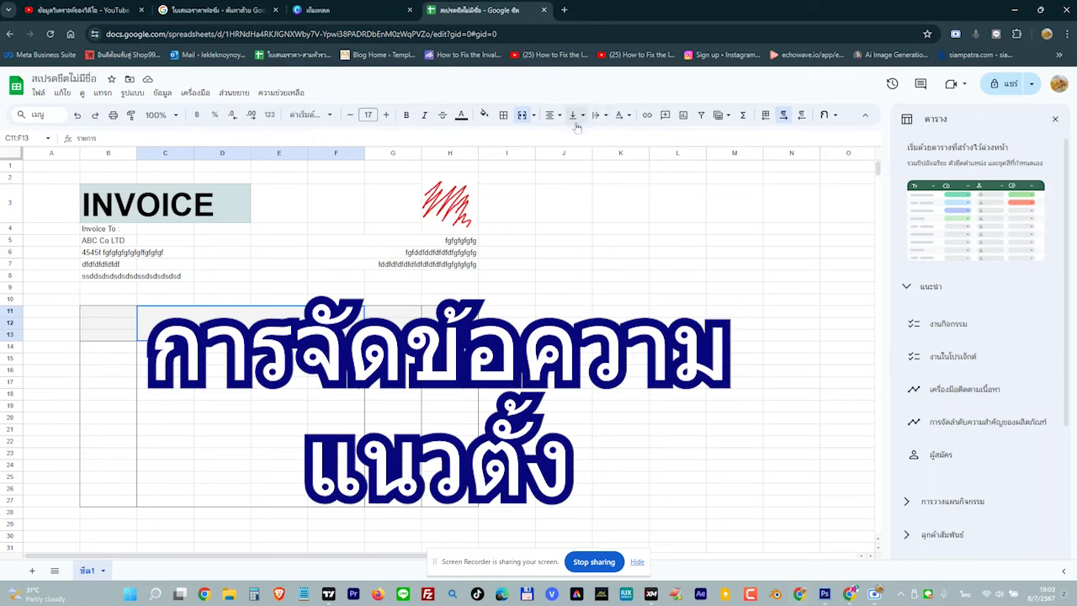
pyautogui.click(575, 116)
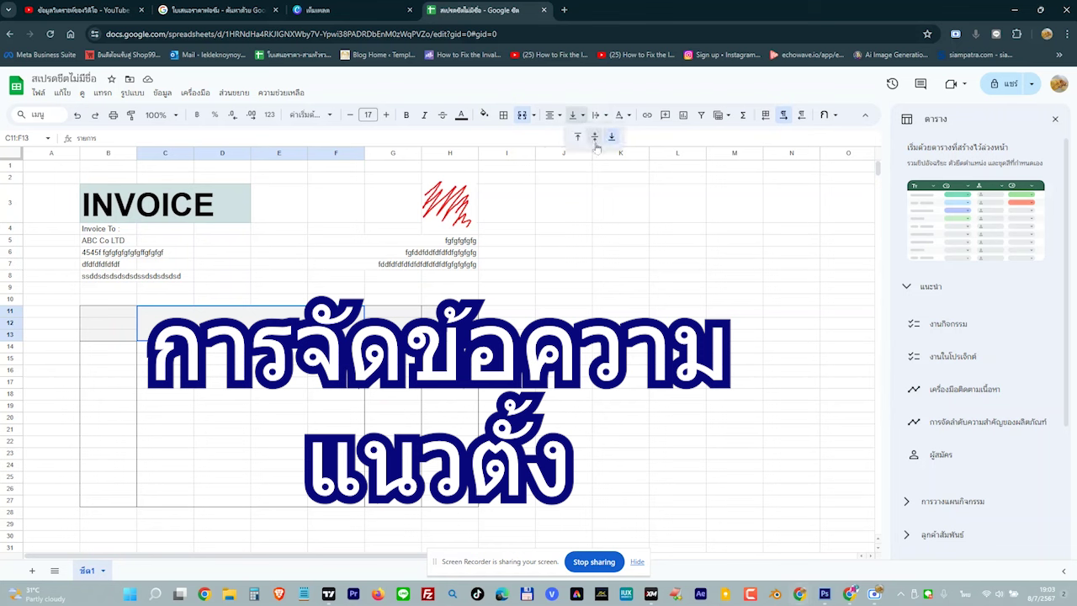
pyautogui.click(594, 137)
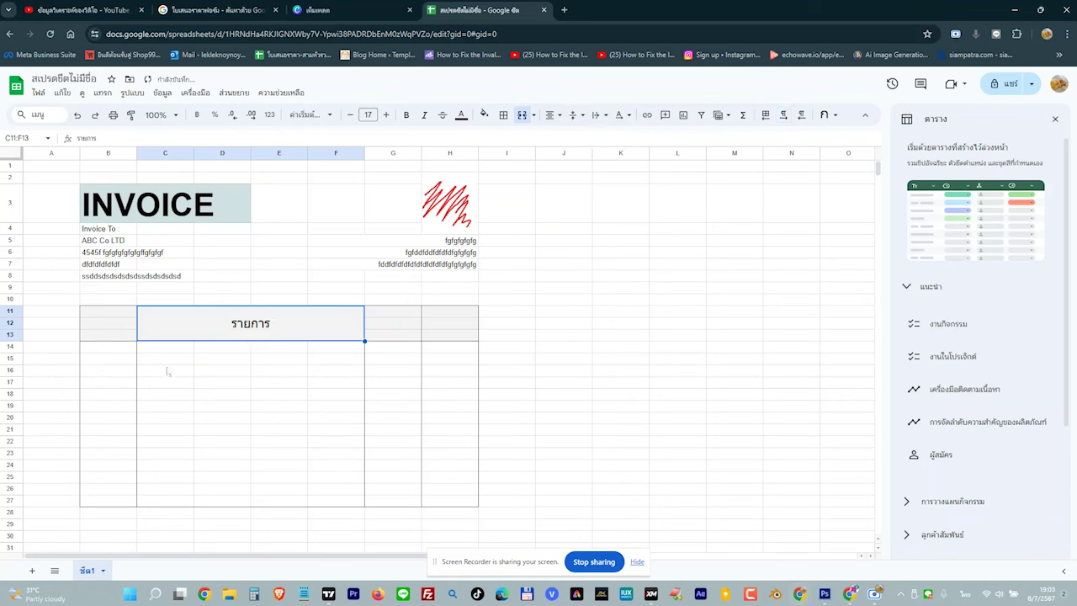
# Merge B11:B13 into one header cell with middle vertical alignment, containing the heading "ลำดับ"
pyautogui.moveTo(110, 313); pyautogui.dragTo(106, 338)
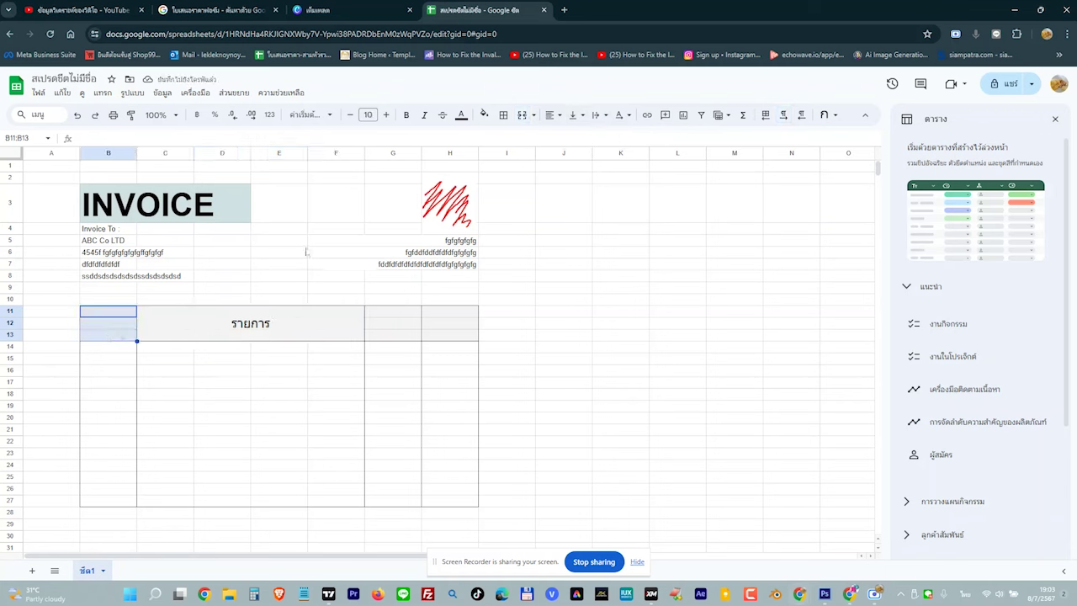
pyautogui.click(521, 115)
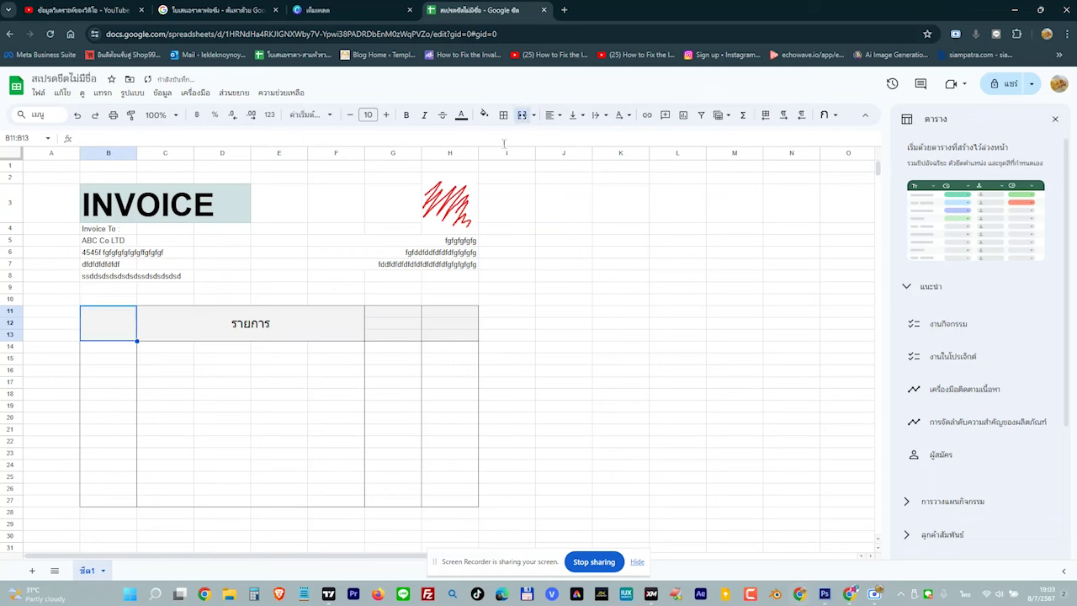
pyautogui.click(573, 115)
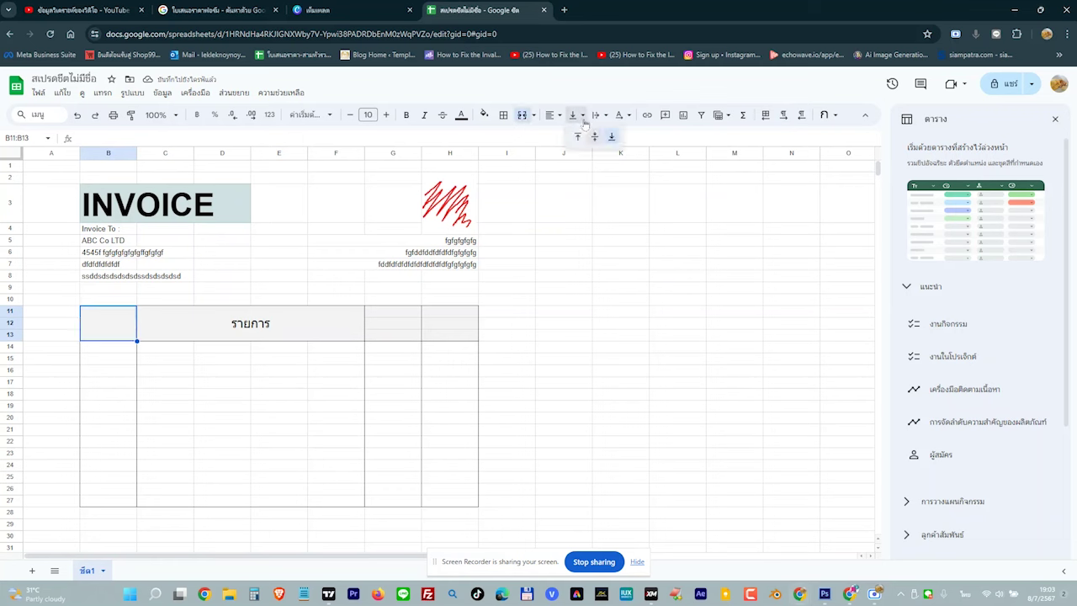
pyautogui.click(595, 139)
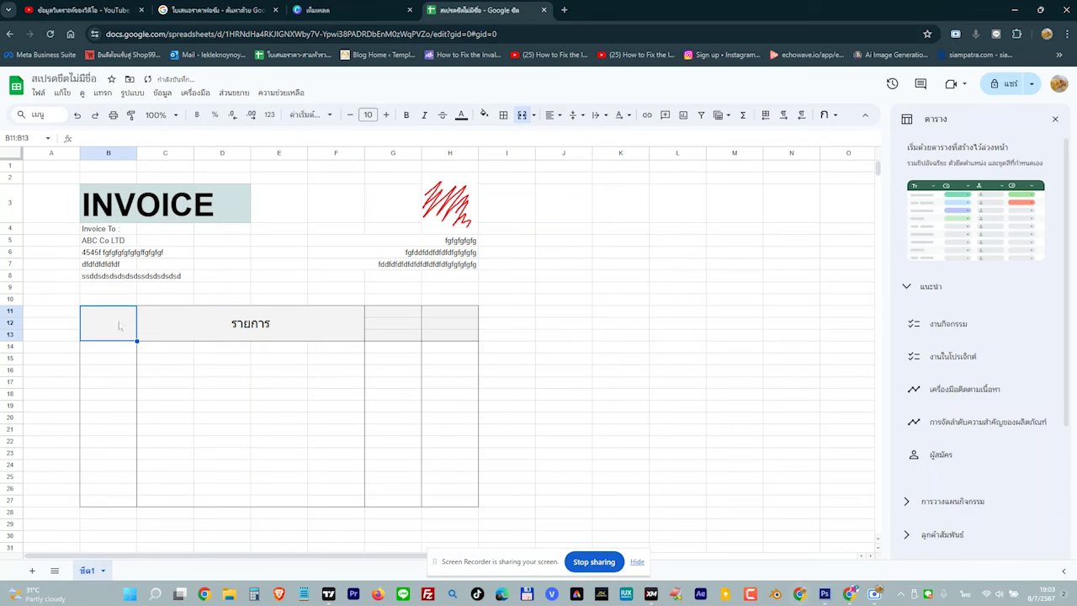
pyautogui.write('ลำดับ')
pyautogui.click(223, 405)
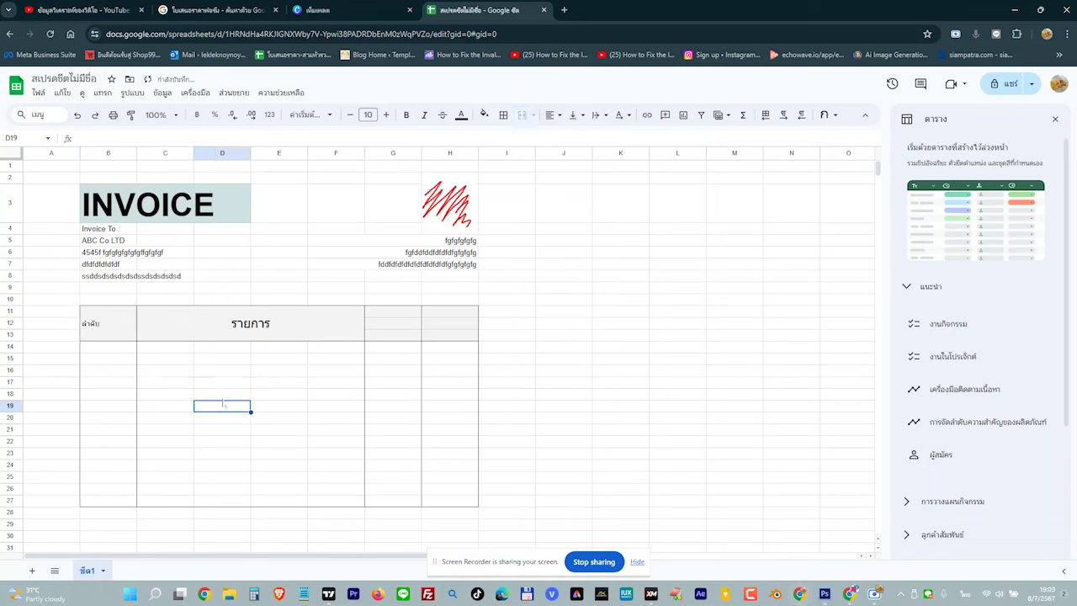
# Centre the "ลำดับ" heading horizontally and format it in bold at font size 12
pyautogui.click(110, 322)
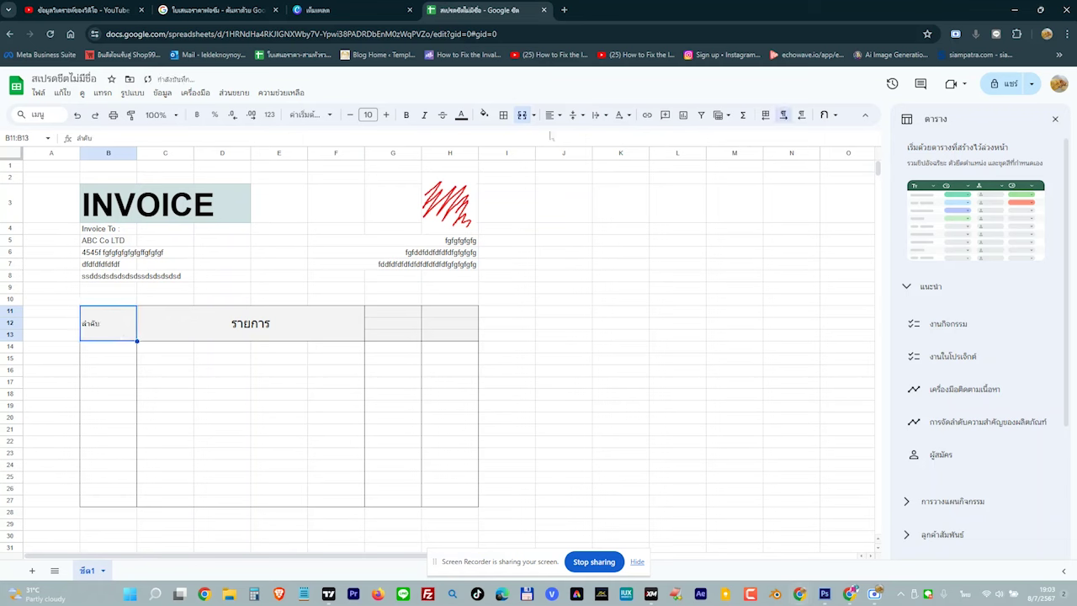
pyautogui.click(549, 115)
pyautogui.click(570, 141)
pyautogui.click(386, 114)
pyautogui.click(386, 115)
pyautogui.hotkey('ctrl', 'b')
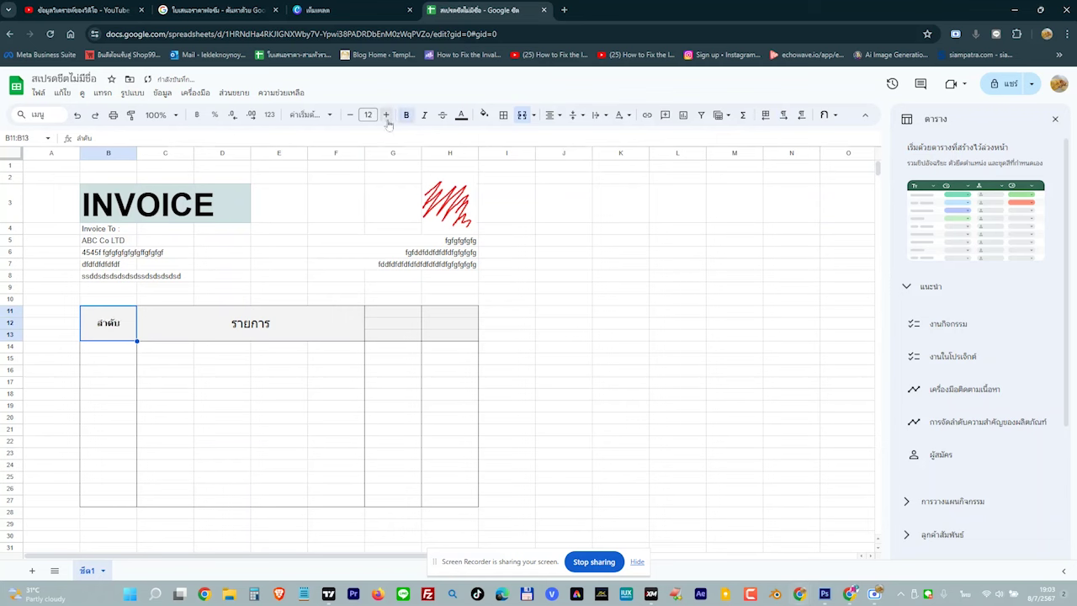
pyautogui.click(609, 335)
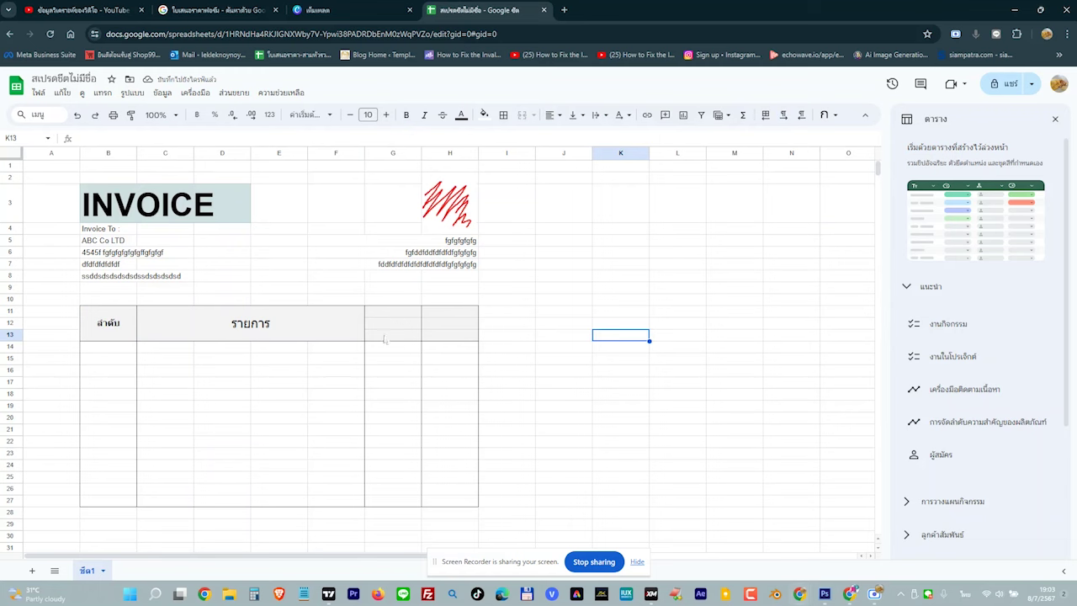
# Merge G11:G13 and H11:H13 into two separate header cells beside the "รายการ" heading
pyautogui.click(418, 373)
pyautogui.click(508, 380)
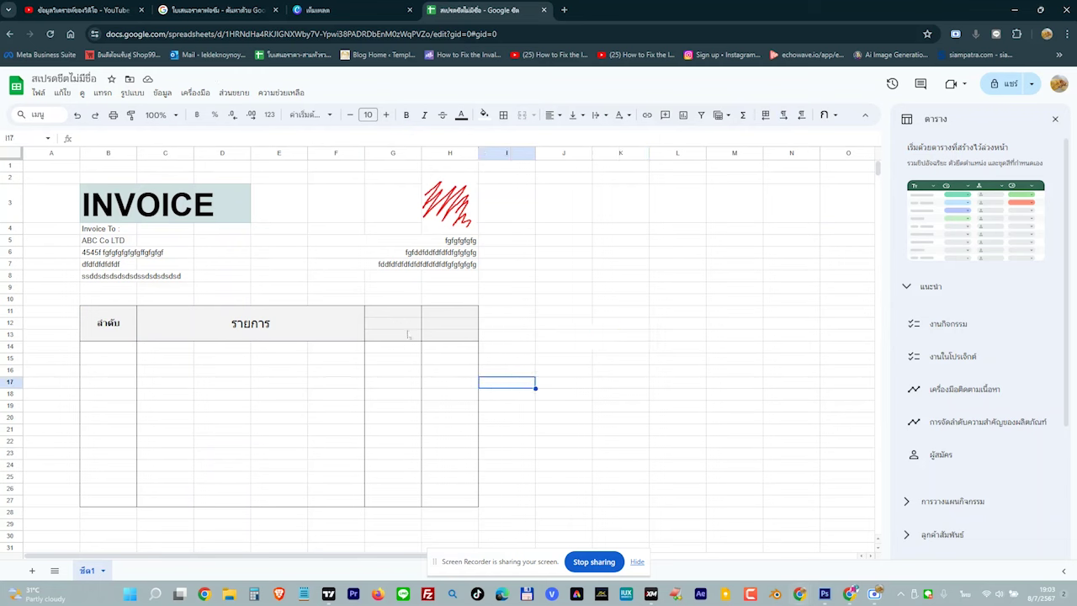
pyautogui.doubleClick(338, 332)
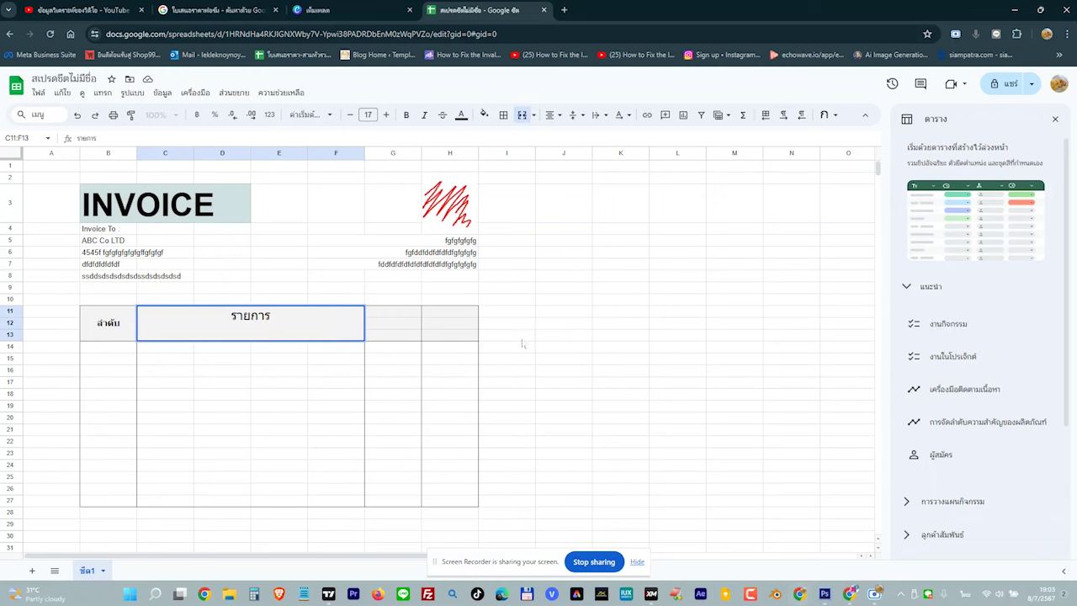
pyautogui.press('Tab')
pyautogui.moveTo(393, 313); pyautogui.dragTo(394, 335)
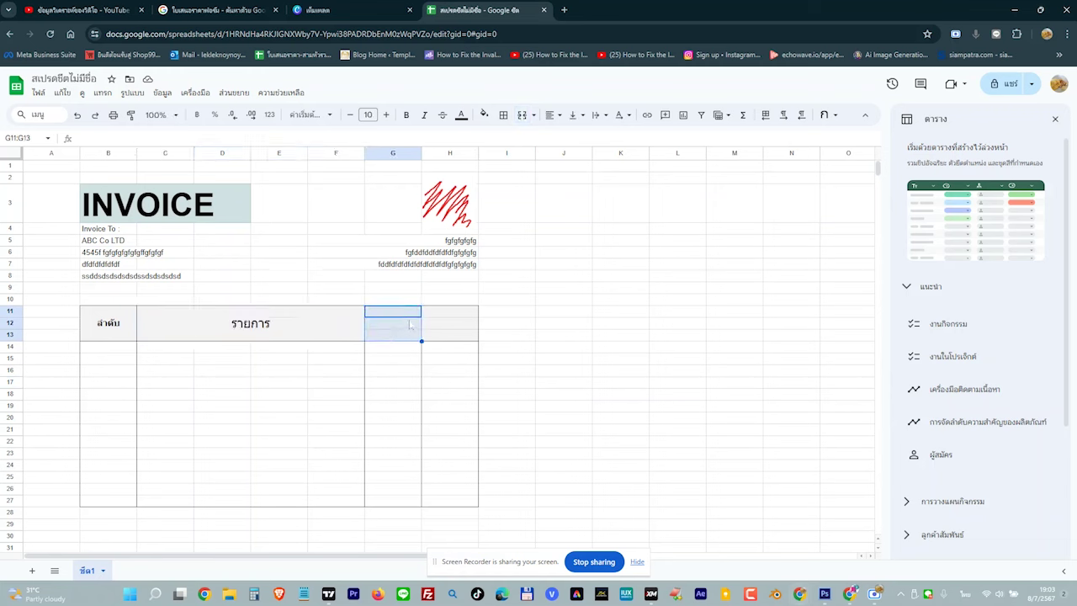
pyautogui.click(522, 115)
pyautogui.moveTo(450, 312); pyautogui.dragTo(455, 334)
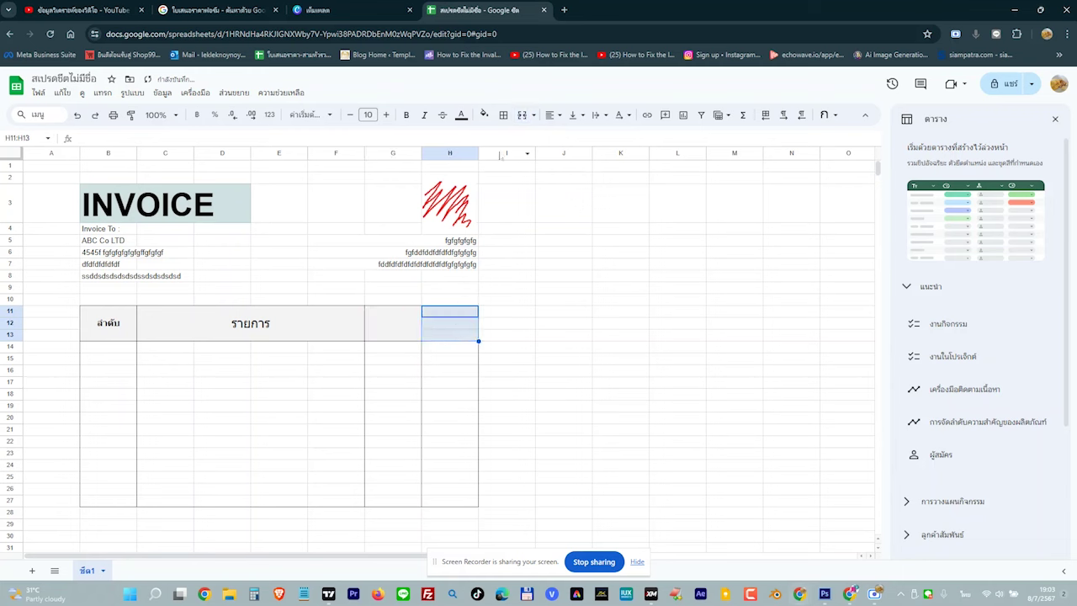
pyautogui.click(521, 115)
# Centre the merged header cells G11:G13 and H11:H13 horizontally
pyautogui.click(551, 114)
pyautogui.click(571, 137)
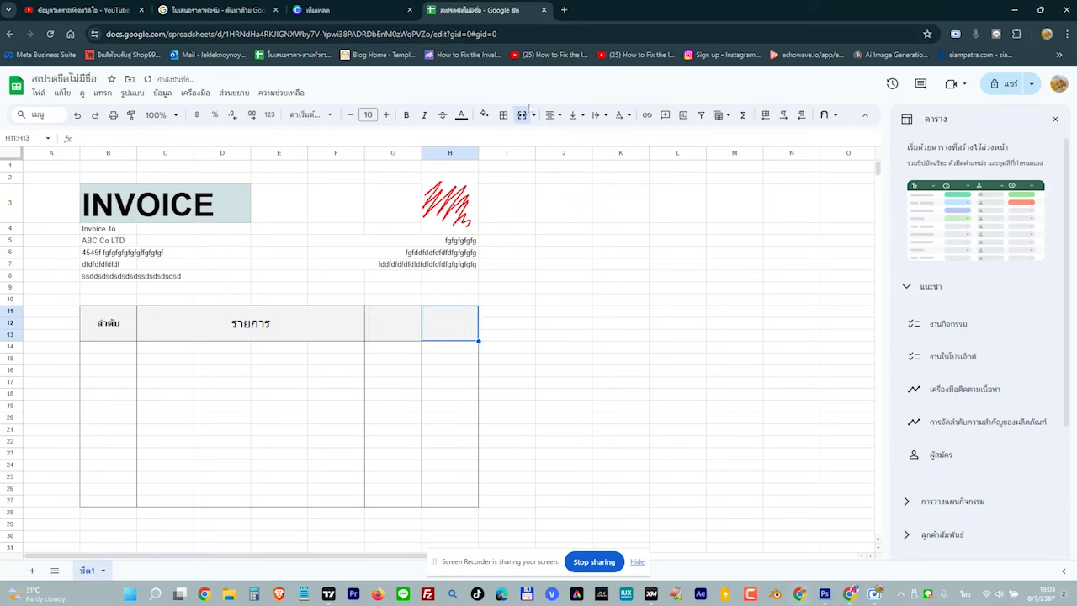
pyautogui.press('Left')
pyautogui.click(552, 114)
pyautogui.click(570, 138)
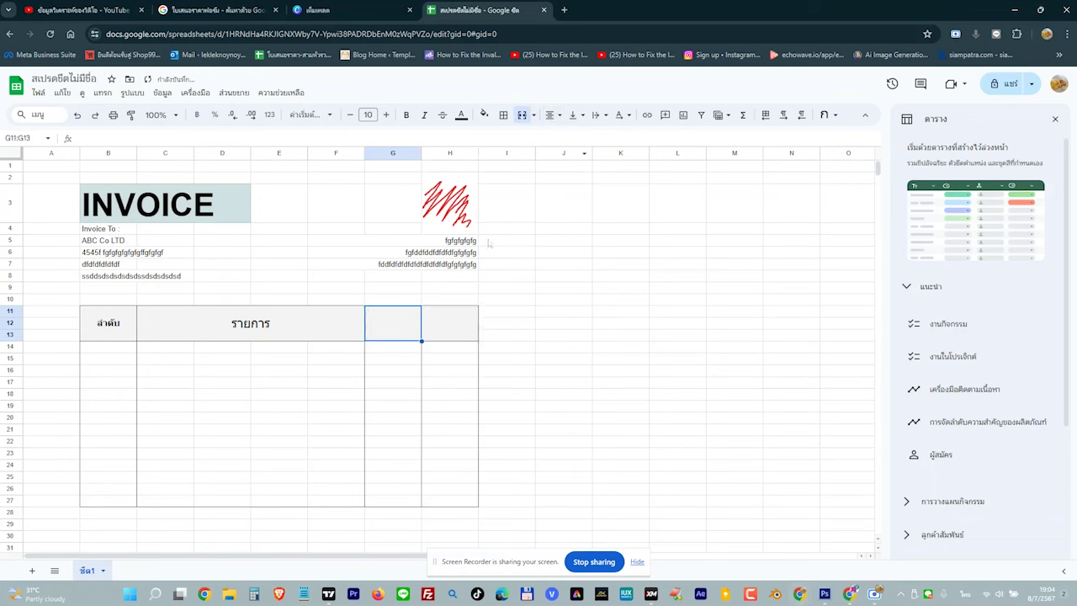
# Enter the placeholder headings "กกหกหก" in G11:G13 and "หกหหก" in H11:H13
pyautogui.write('กกหกหก')
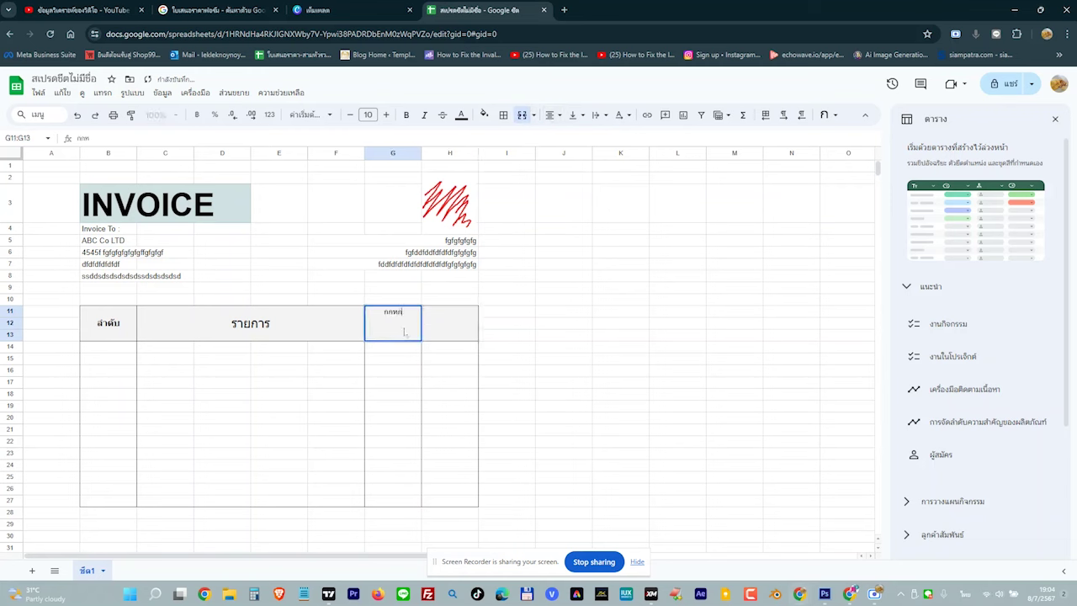
pyautogui.click(455, 329)
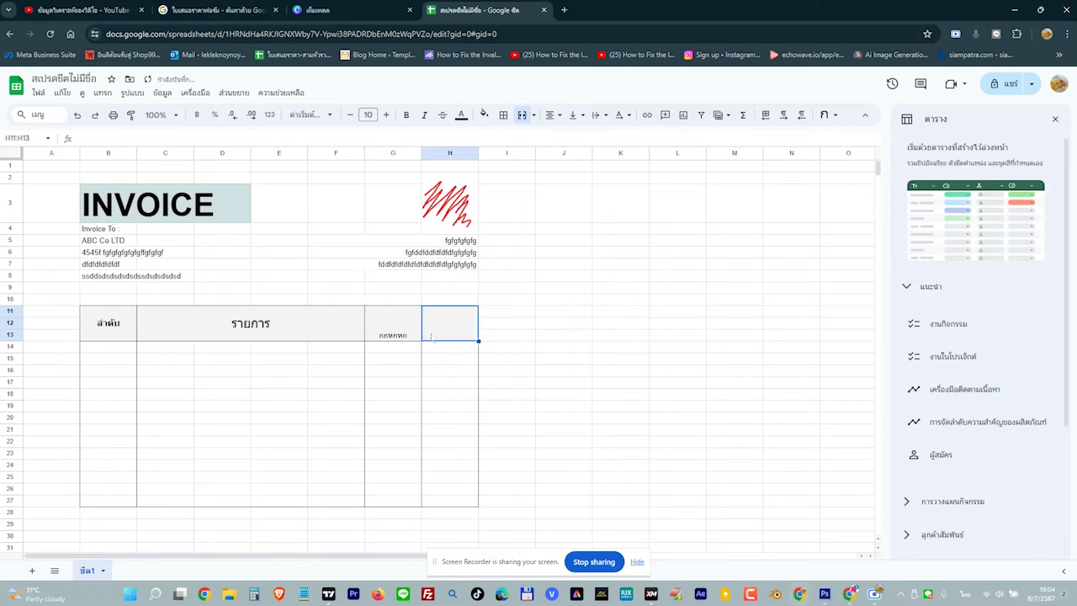
pyautogui.click(402, 336)
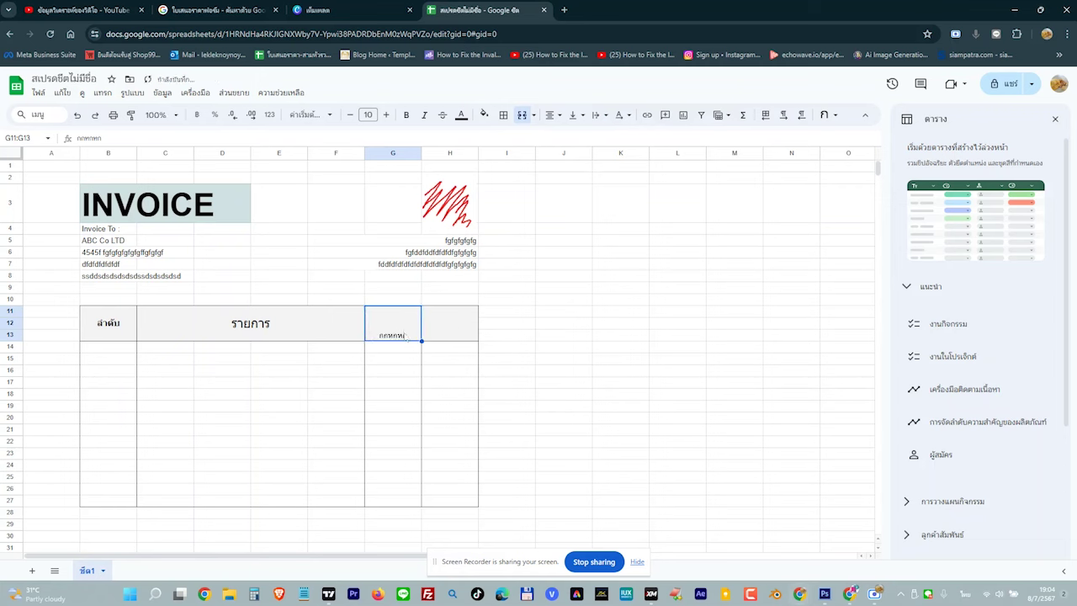
pyautogui.click(452, 334)
pyautogui.write('หกฟกห')
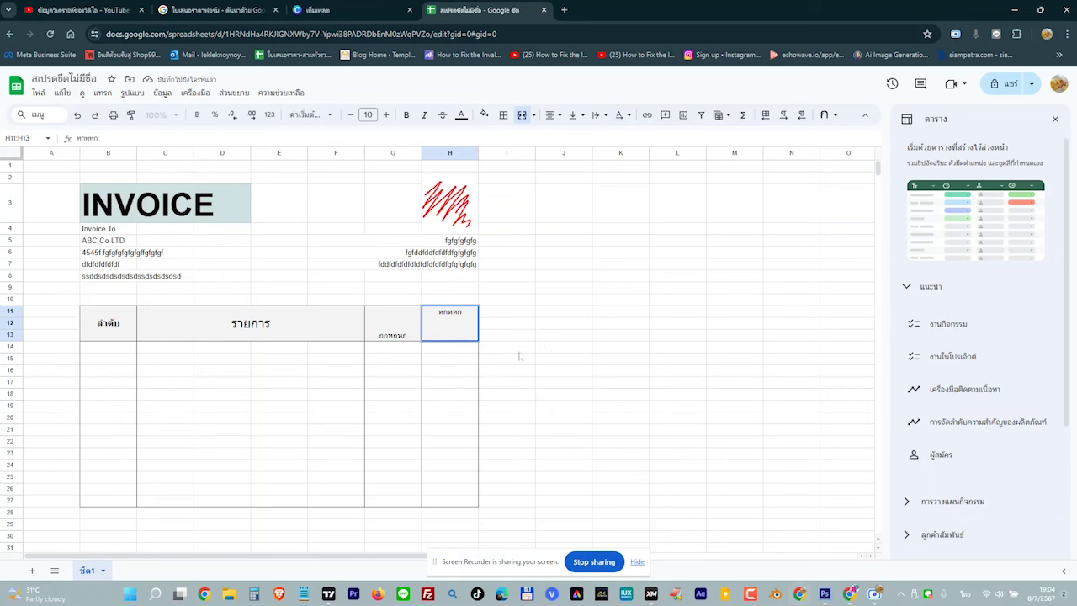
pyautogui.click(517, 359)
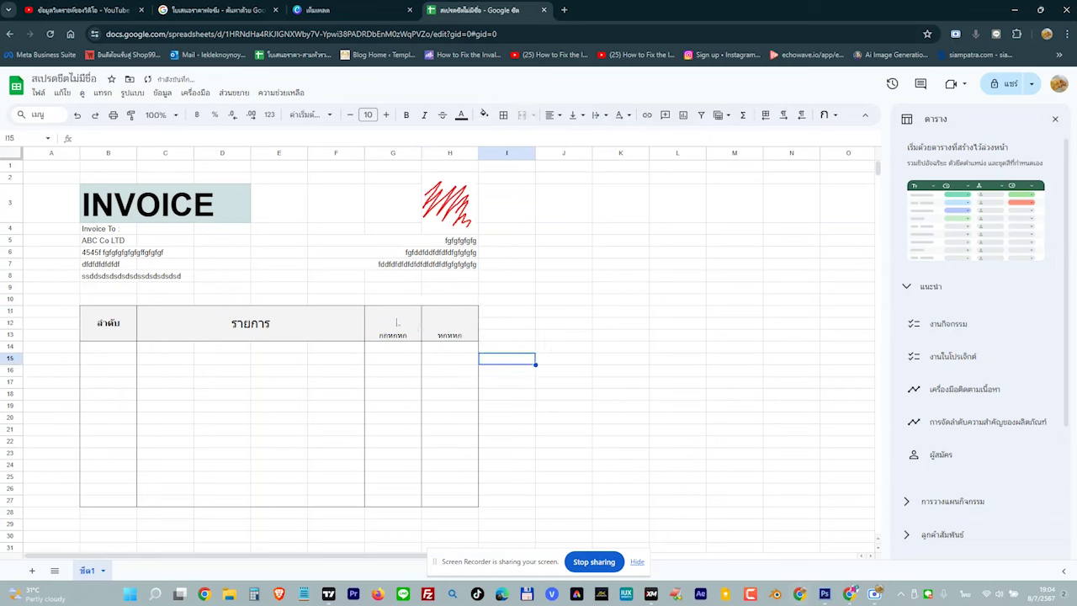
# Align both placeholder headings in G11:H13 vertically to the middle
pyautogui.moveTo(397, 323); pyautogui.dragTo(446, 328)
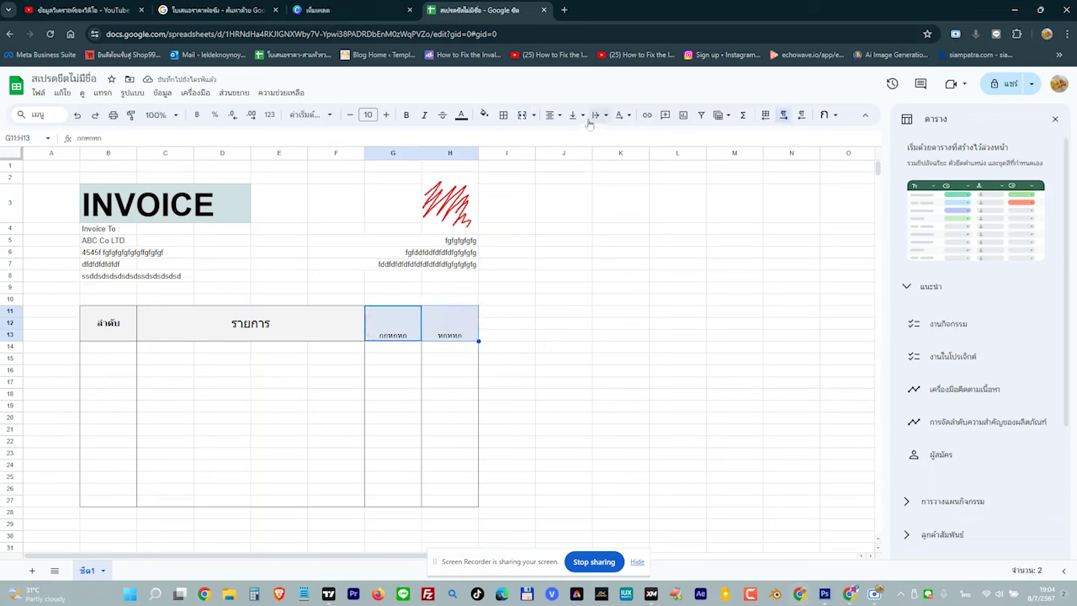
pyautogui.click(580, 116)
pyautogui.click(595, 139)
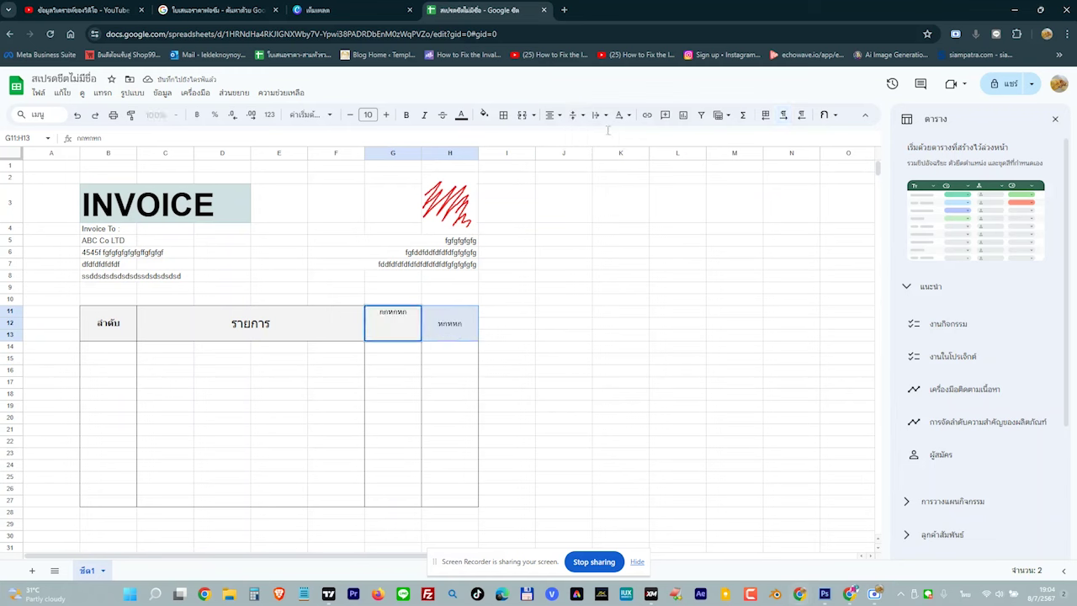
pyautogui.click(575, 116)
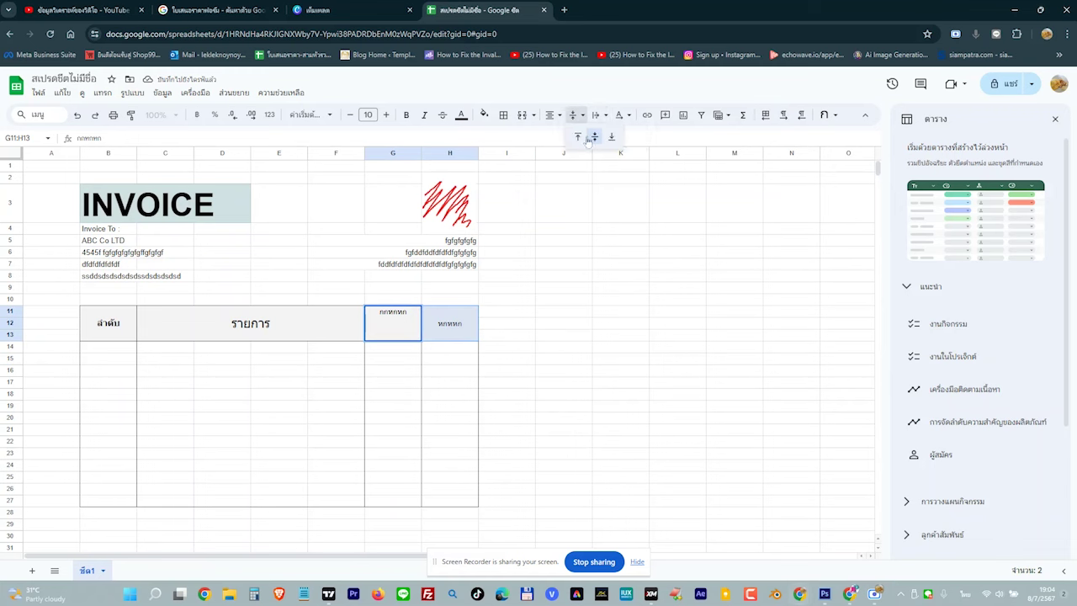
pyautogui.click(594, 138)
pyautogui.click(572, 226)
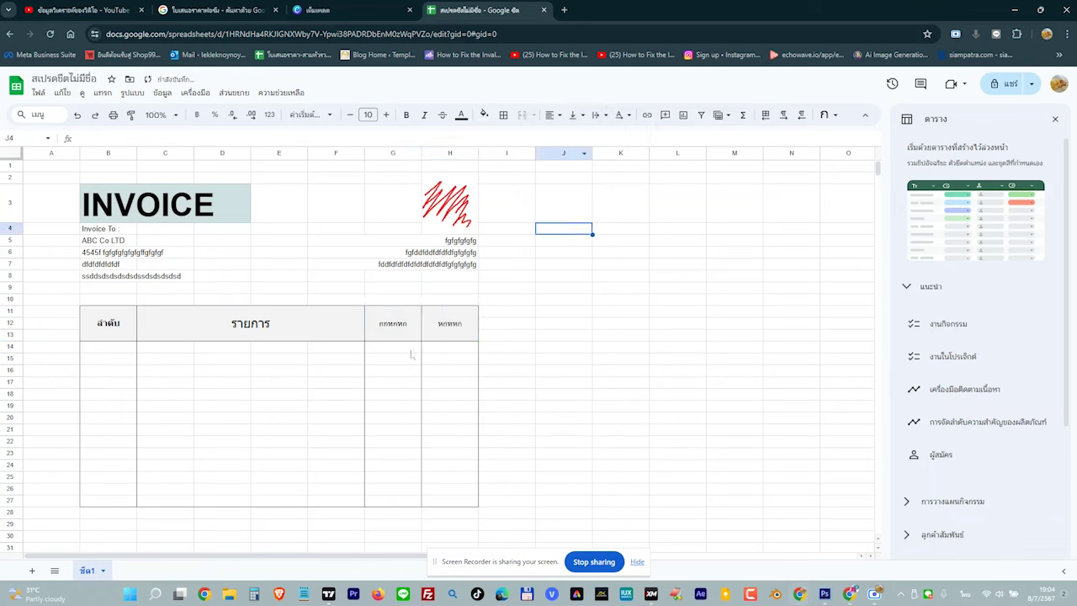
pyautogui.moveTo(389, 332); pyautogui.dragTo(459, 333)
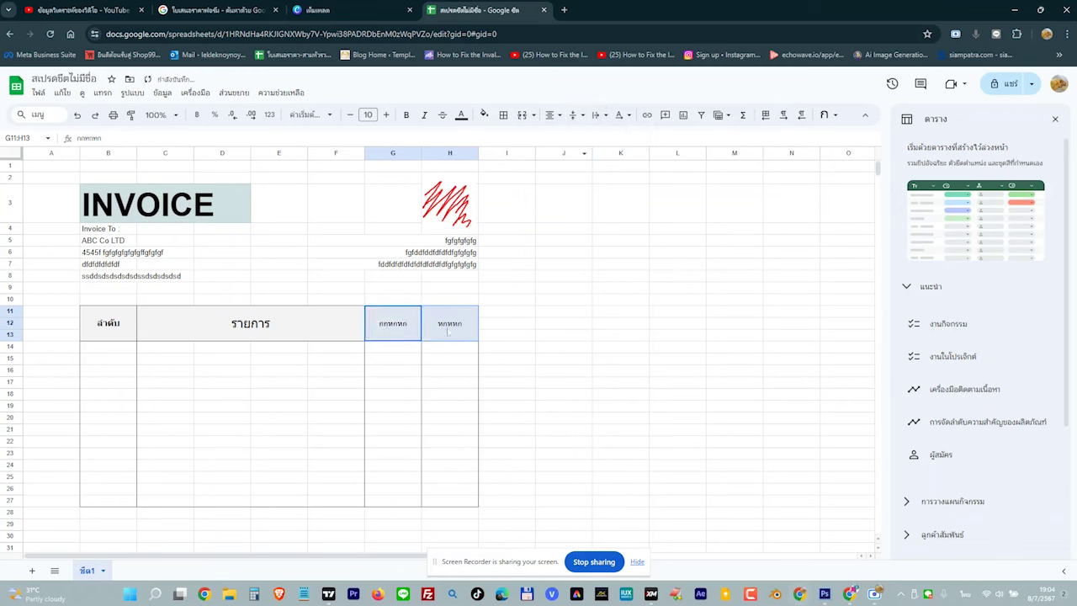
pyautogui.click(573, 115)
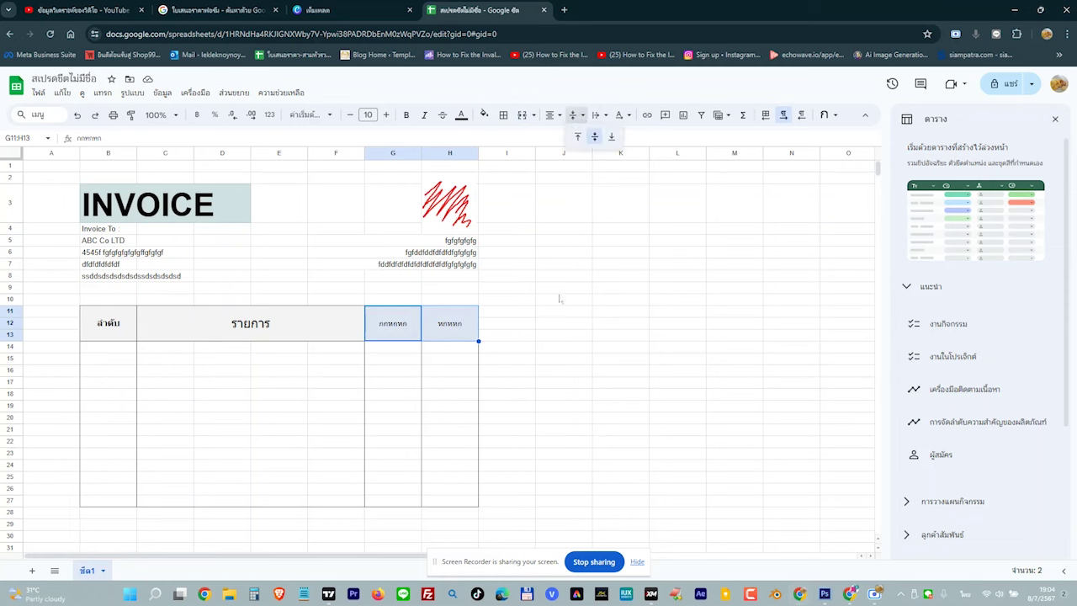
pyautogui.click(559, 289)
# Format the two placeholder headings in G11:H13 in bold at font size 12
pyautogui.moveTo(398, 330); pyautogui.dragTo(450, 325)
pyautogui.click(406, 115)
pyautogui.click(386, 115)
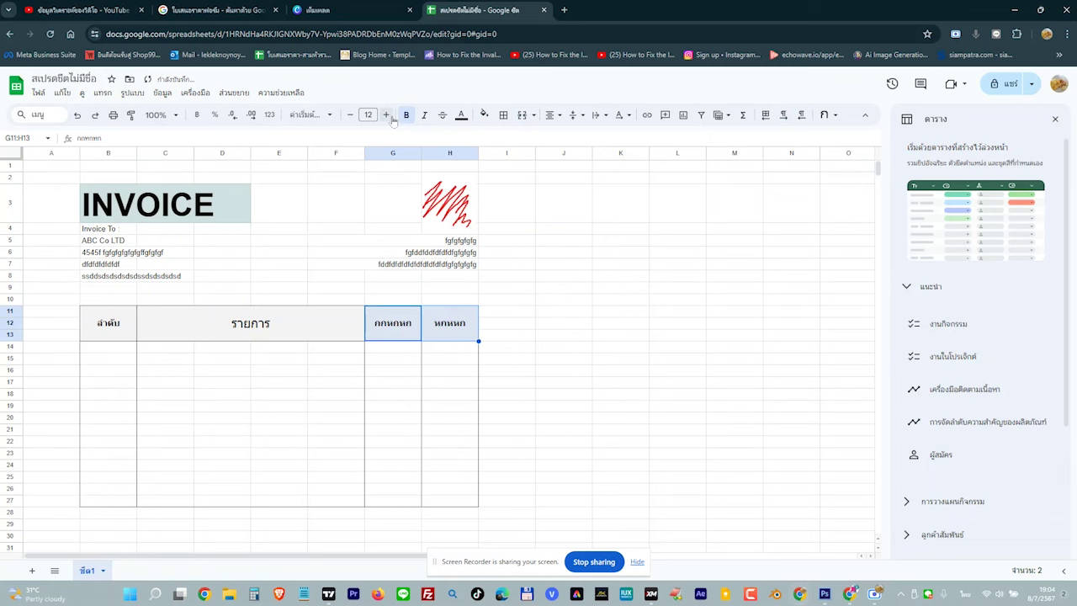
pyautogui.click(600, 344)
# Number the item rows under "ลำดับ" from 1 to 14 in B14:B27 by extending the series 1, 2
pyautogui.click(110, 346)
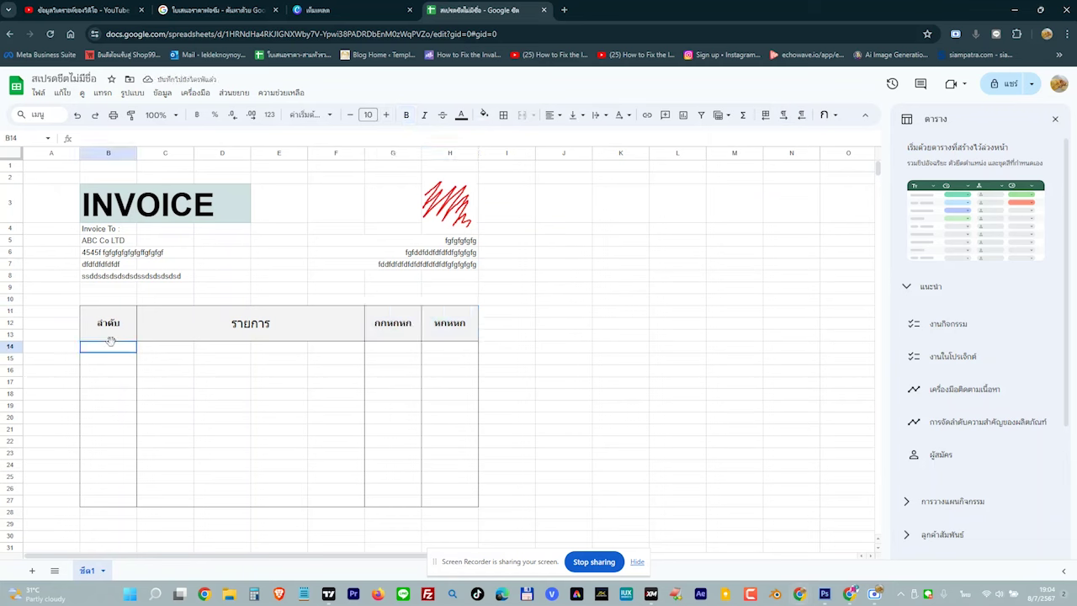
pyautogui.write('1')
pyautogui.press('Return')
pyautogui.write('2')
pyautogui.press('Return')
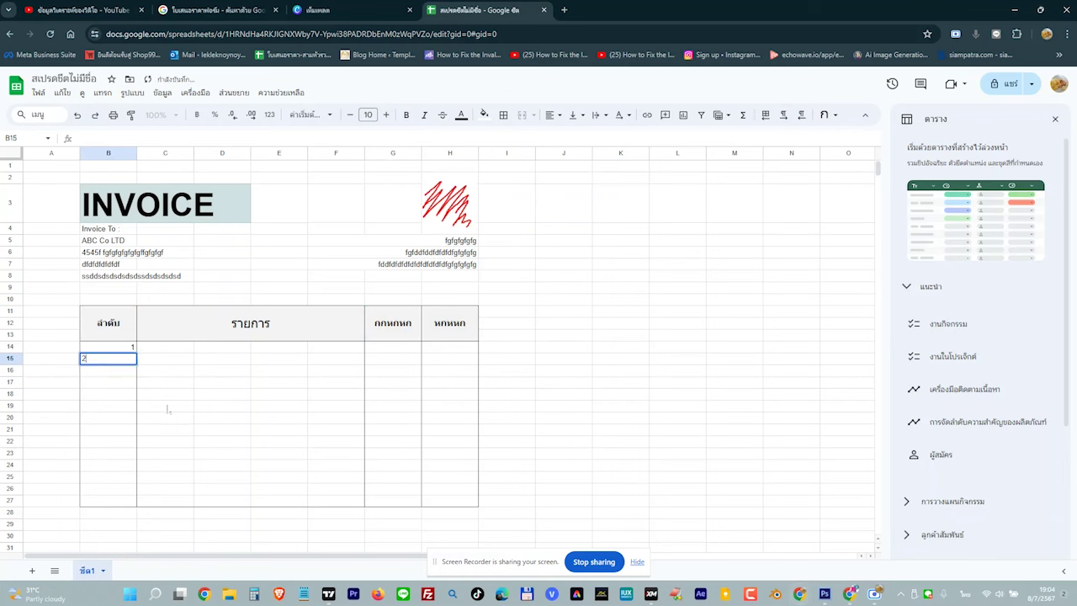
pyautogui.click(278, 418)
pyautogui.moveTo(117, 350); pyautogui.dragTo(139, 502)
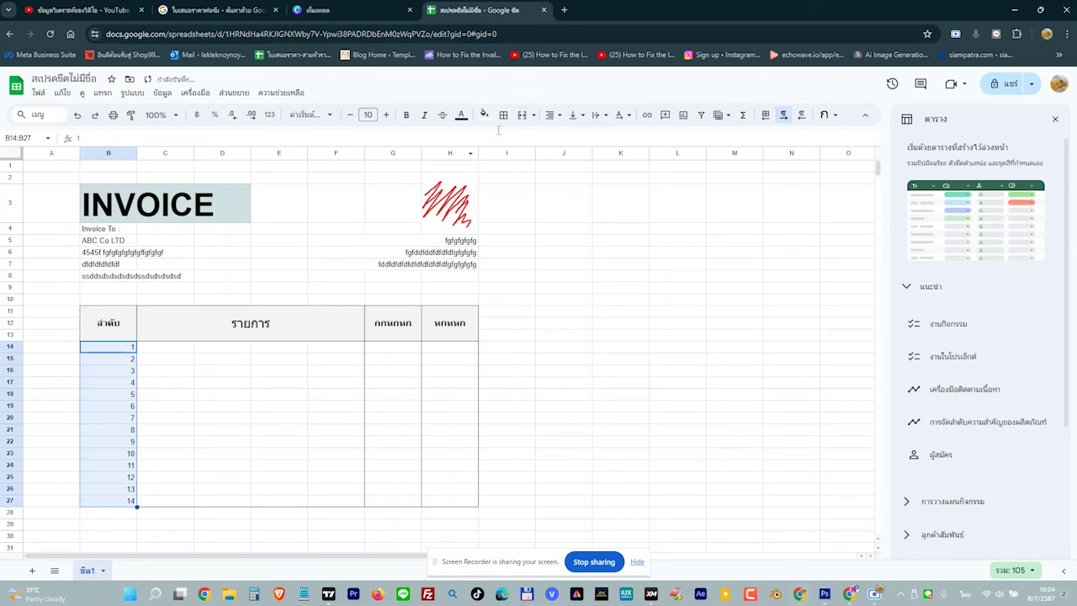
# Centre the sequence numbers in B14:B27 horizontally, keeping the cells unmerged
pyautogui.click(520, 117)
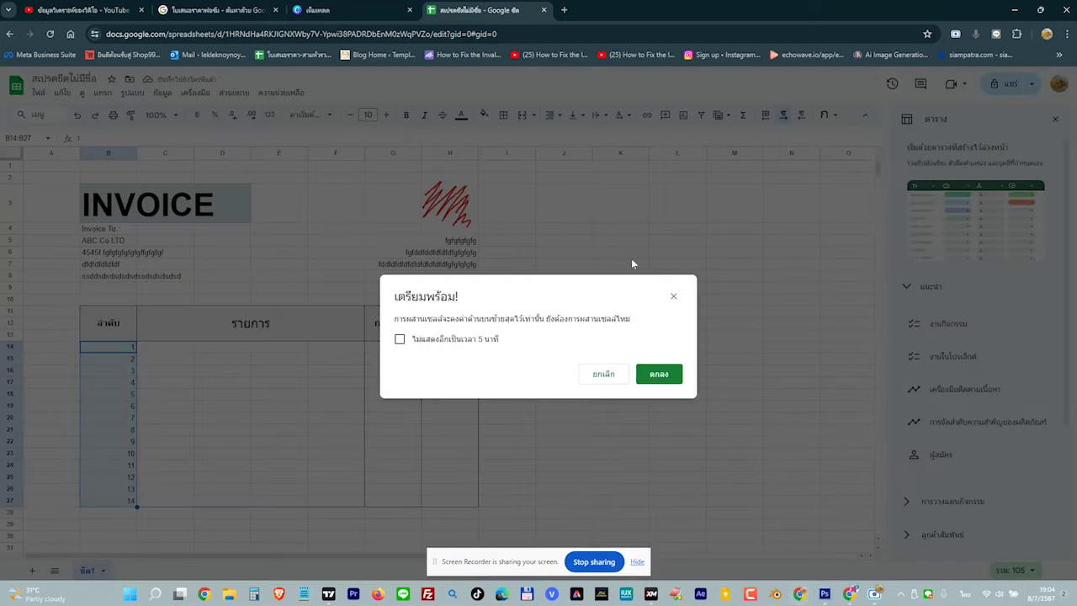
pyautogui.click(673, 296)
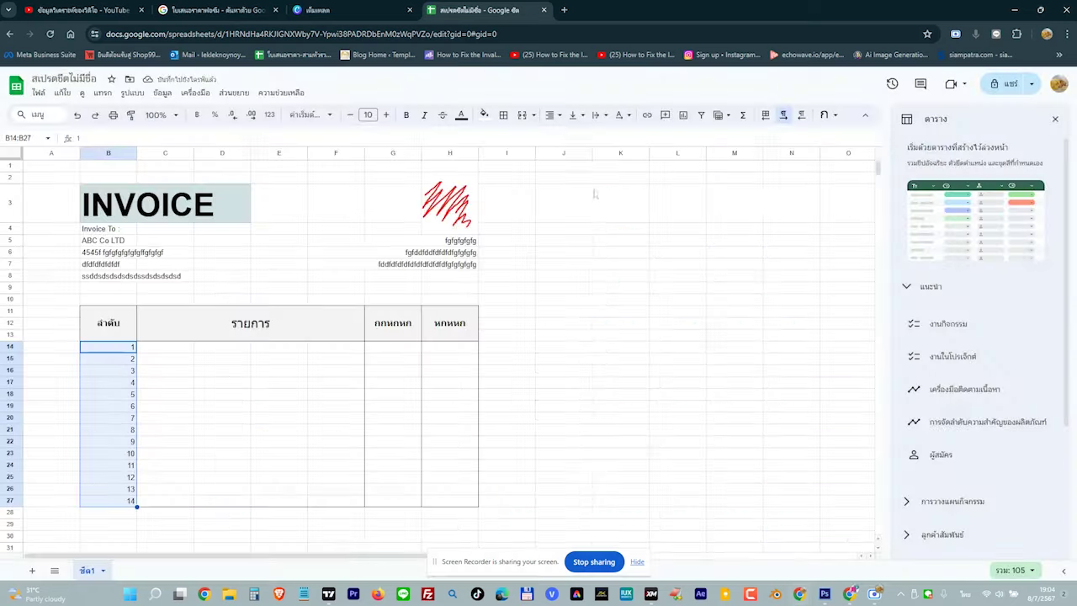
pyautogui.click(552, 117)
pyautogui.click(568, 141)
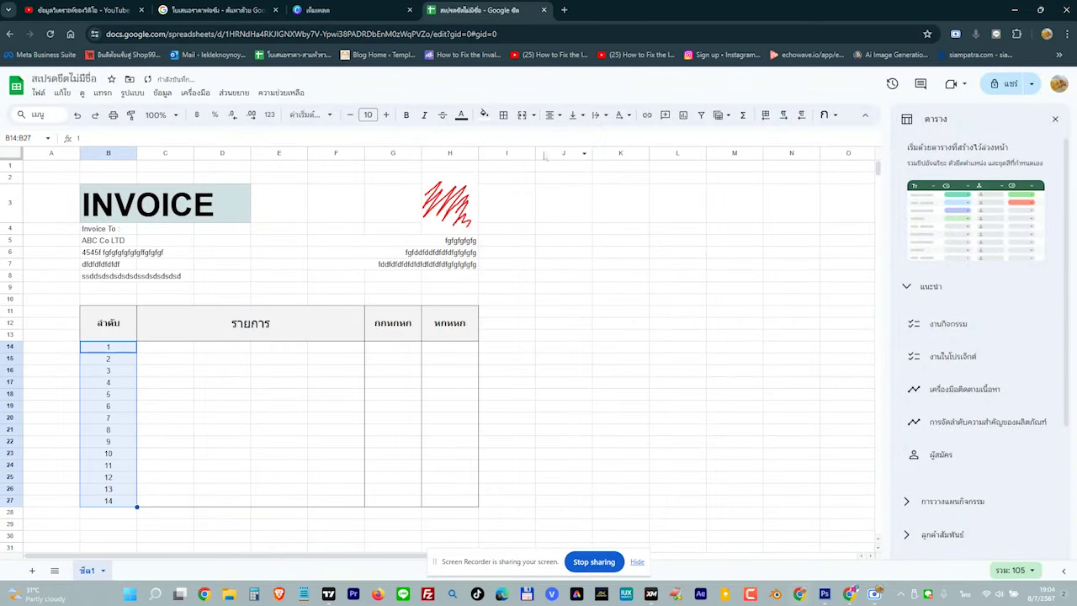
pyautogui.click(296, 429)
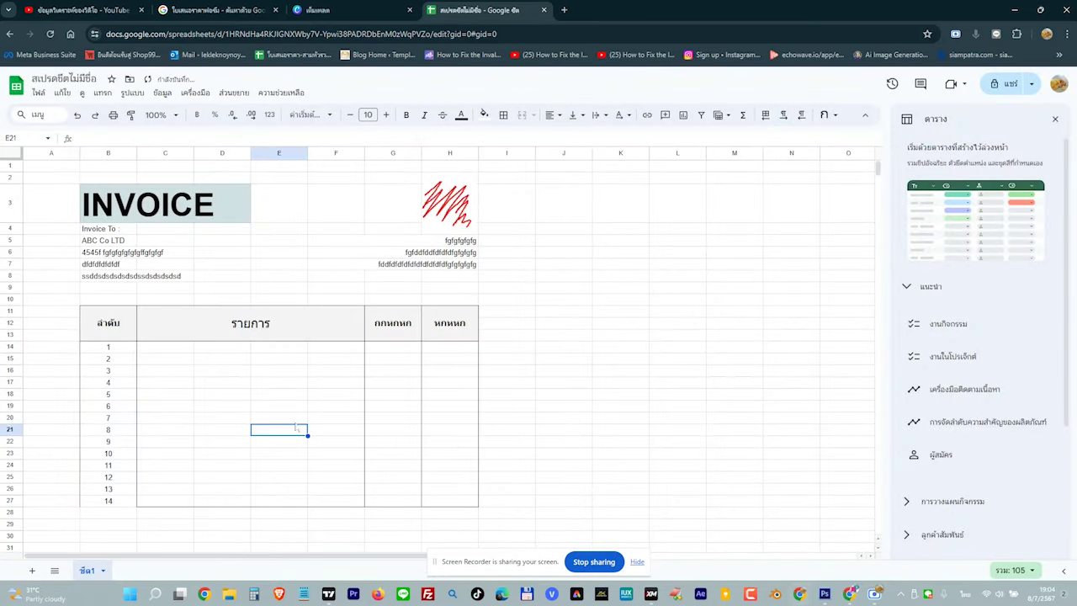
# Add a bottom border to cell B27 to close the table's lower edge under the number 14
pyautogui.click(124, 501)
pyautogui.click(202, 442)
pyautogui.click(118, 503)
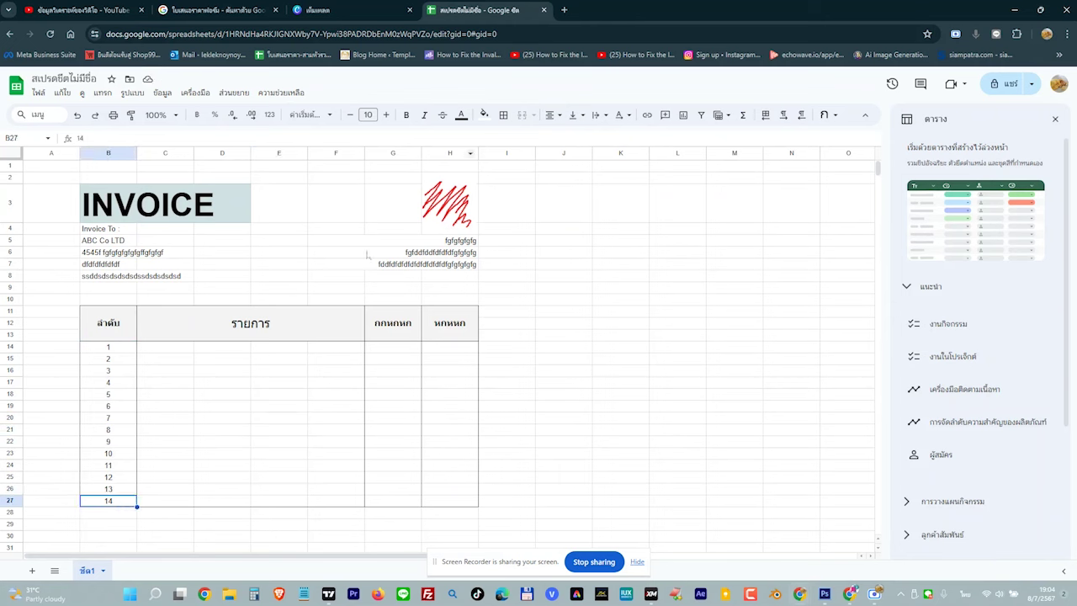
pyautogui.click(503, 115)
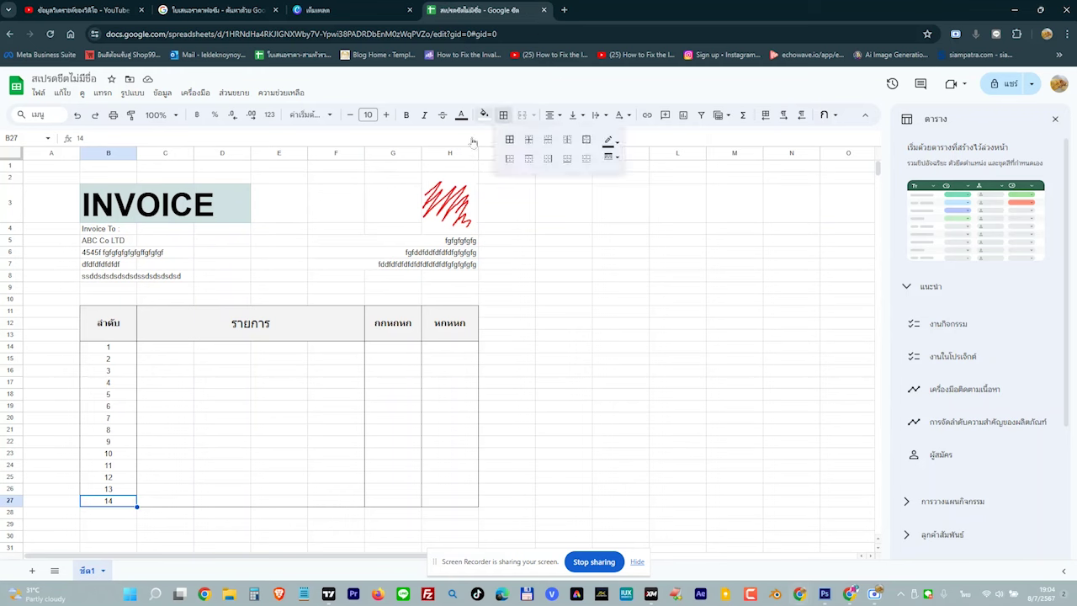
pyautogui.click(569, 167)
pyautogui.click(530, 276)
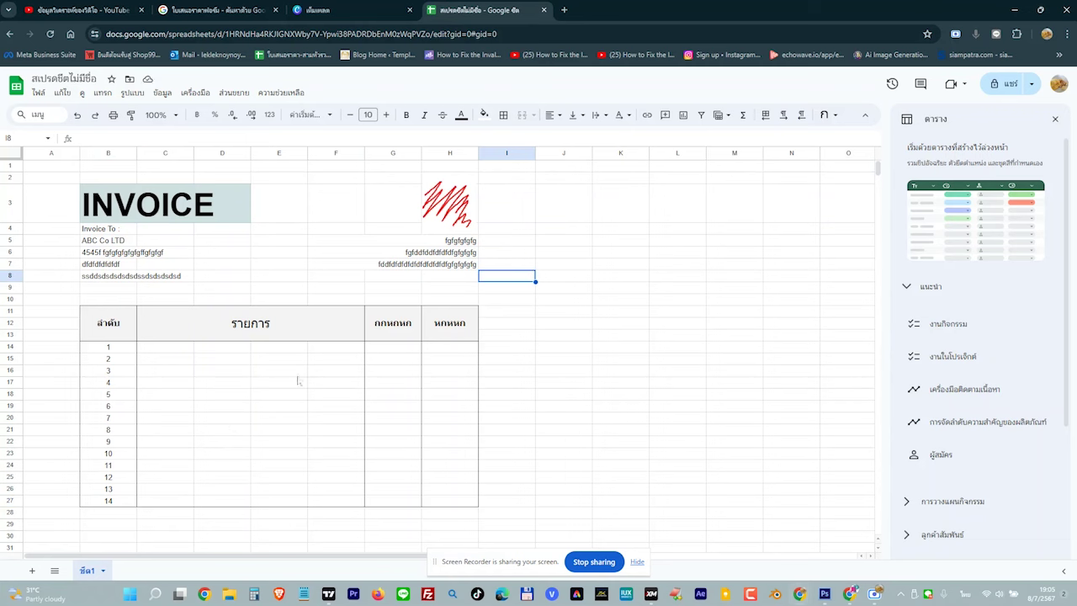
# Try extending the series 1, 2 from J12:J13 down to J26, and delete the trial numbers
pyautogui.click(566, 326)
pyautogui.write('1')
pyautogui.press('Return')
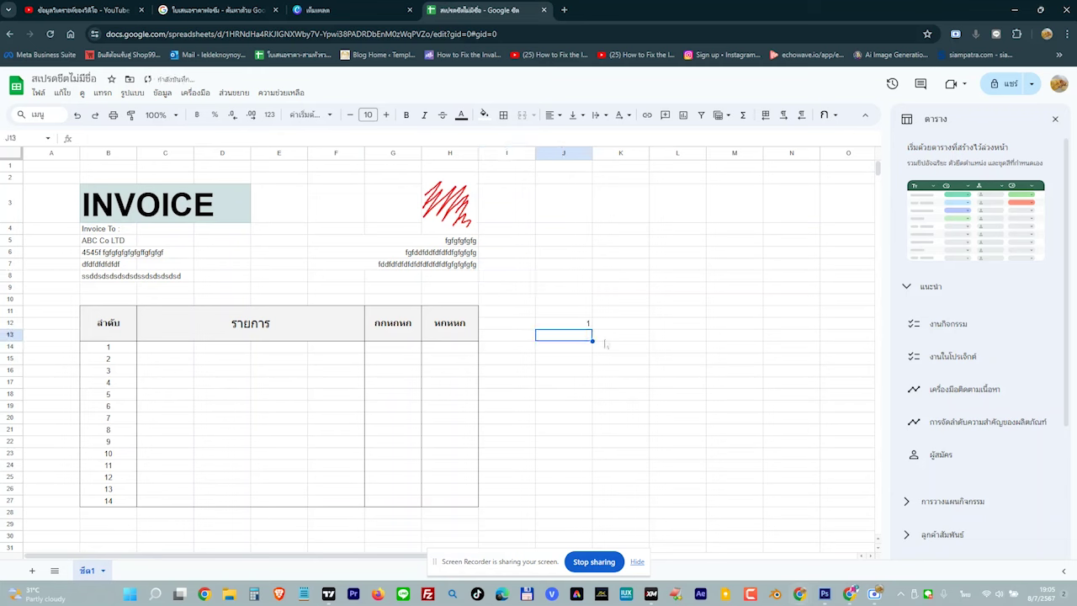
pyautogui.write('2')
pyautogui.press('Return')
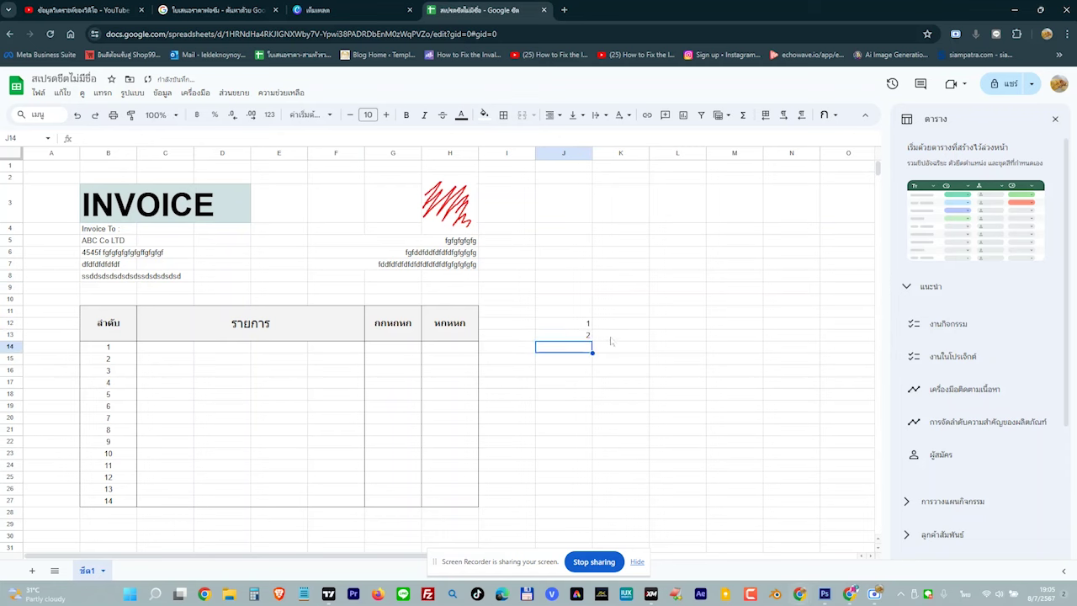
pyautogui.moveTo(580, 327); pyautogui.dragTo(577, 336)
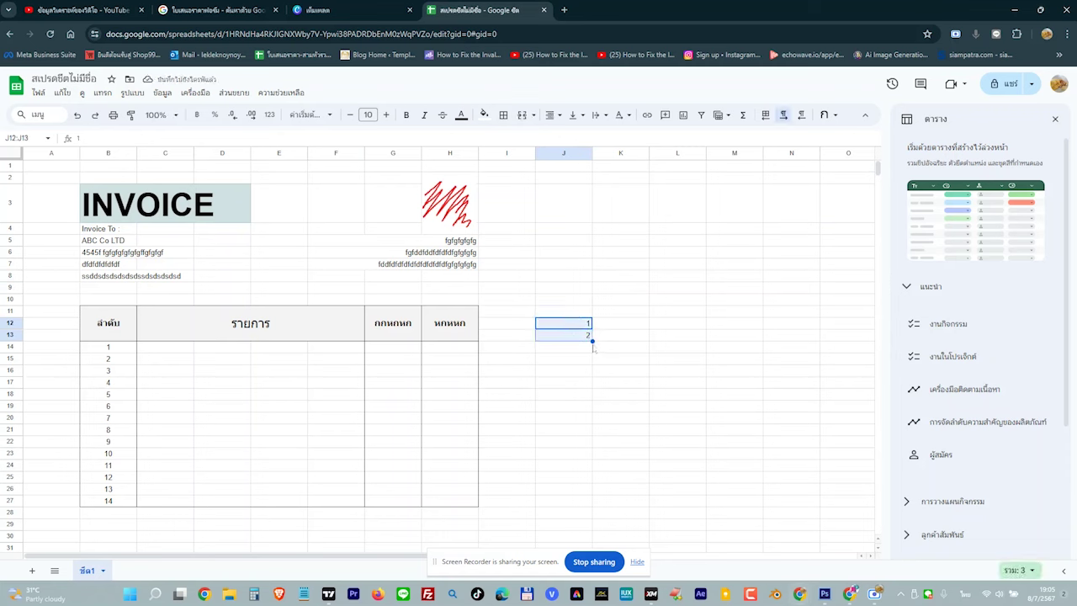
pyautogui.moveTo(592, 340); pyautogui.dragTo(592, 495)
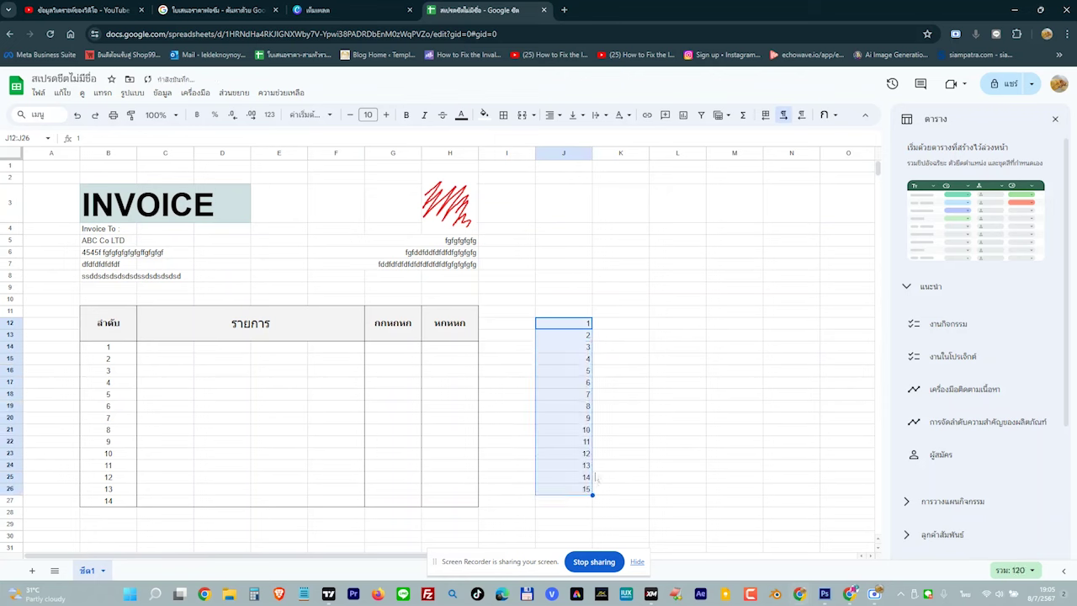
pyautogui.press('Delete')
pyautogui.click(644, 439)
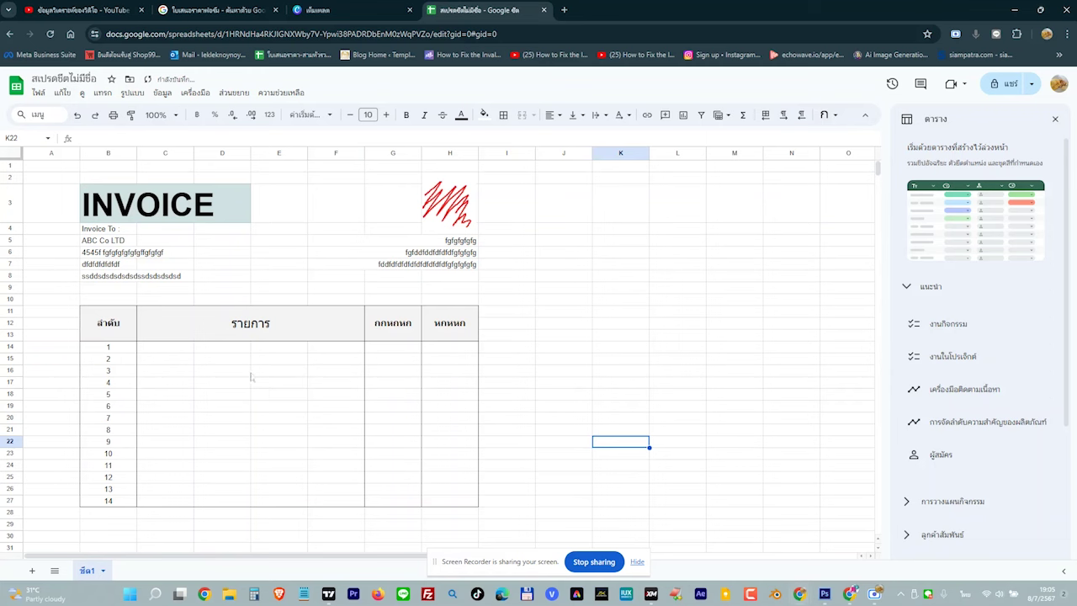
# Merge C14:F14 into one item cell and extend the merged format down the "รายการ" column to row 27
pyautogui.click(197, 372)
pyautogui.moveTo(165, 347); pyautogui.dragTo(312, 350)
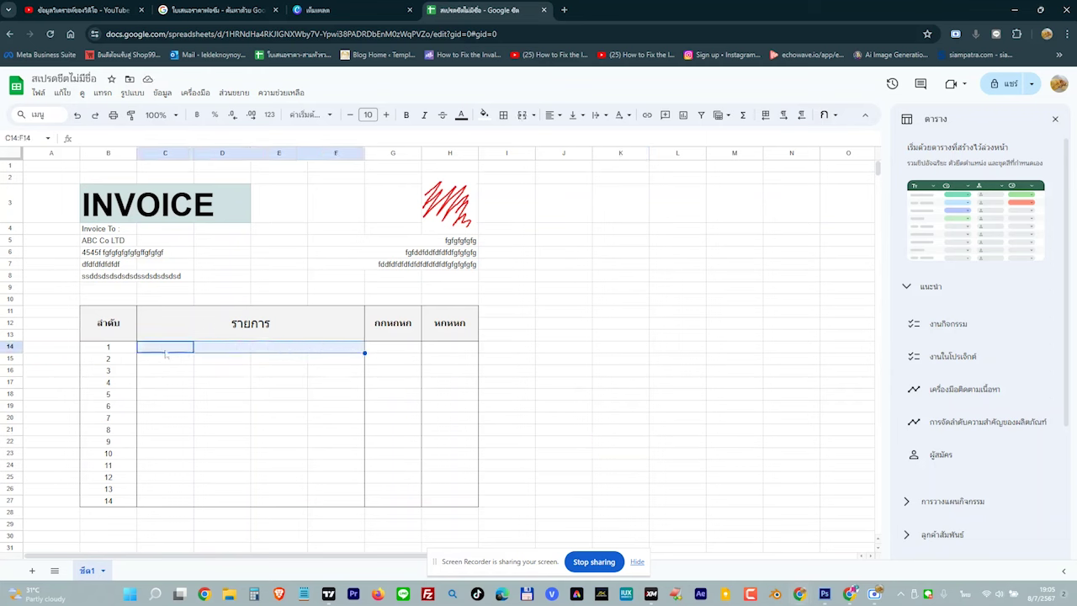
pyautogui.click(522, 114)
pyautogui.moveTo(365, 351); pyautogui.dragTo(365, 497)
pyautogui.click(580, 427)
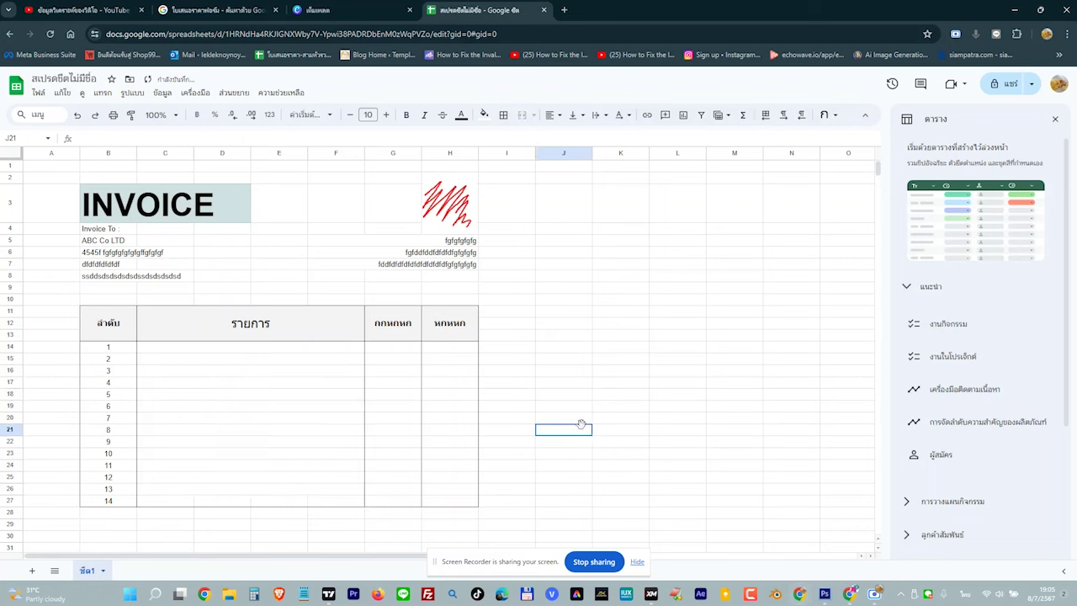
# Merge C27:F27 into one item cell in the table's last row
pyautogui.moveTo(160, 500); pyautogui.dragTo(328, 502)
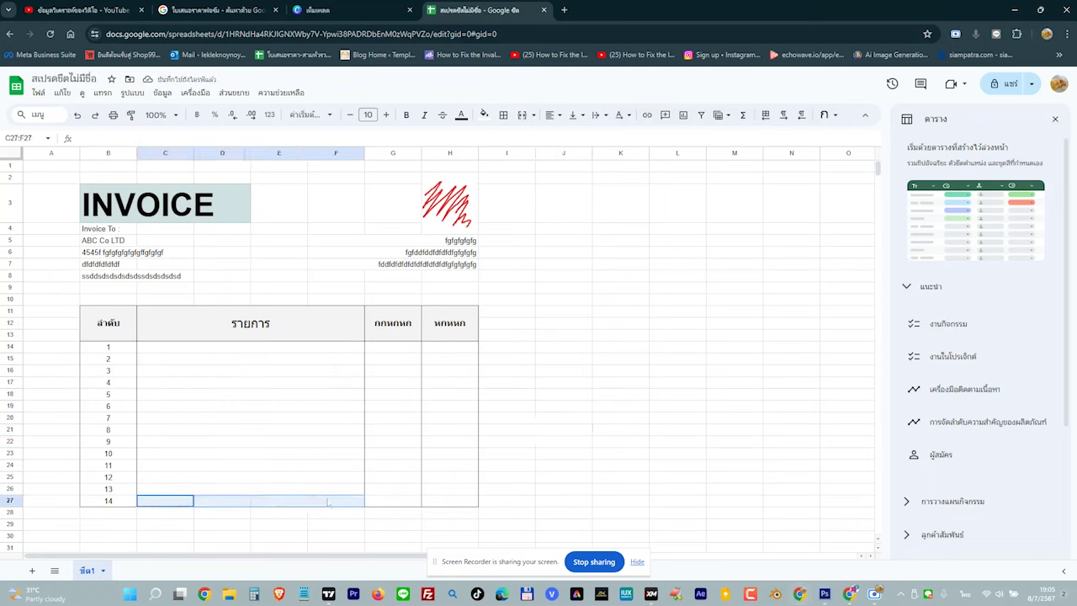
pyautogui.click(521, 114)
pyautogui.click(560, 336)
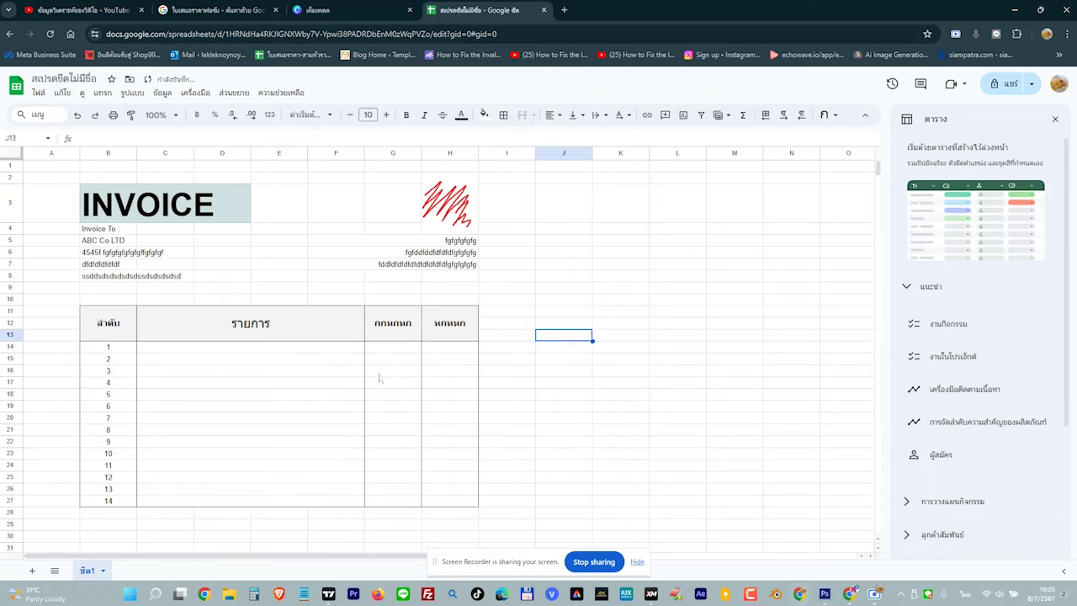
# Enter the sample text "ดเดเด" in the first three item rows, C14 to C16
pyautogui.click(231, 354)
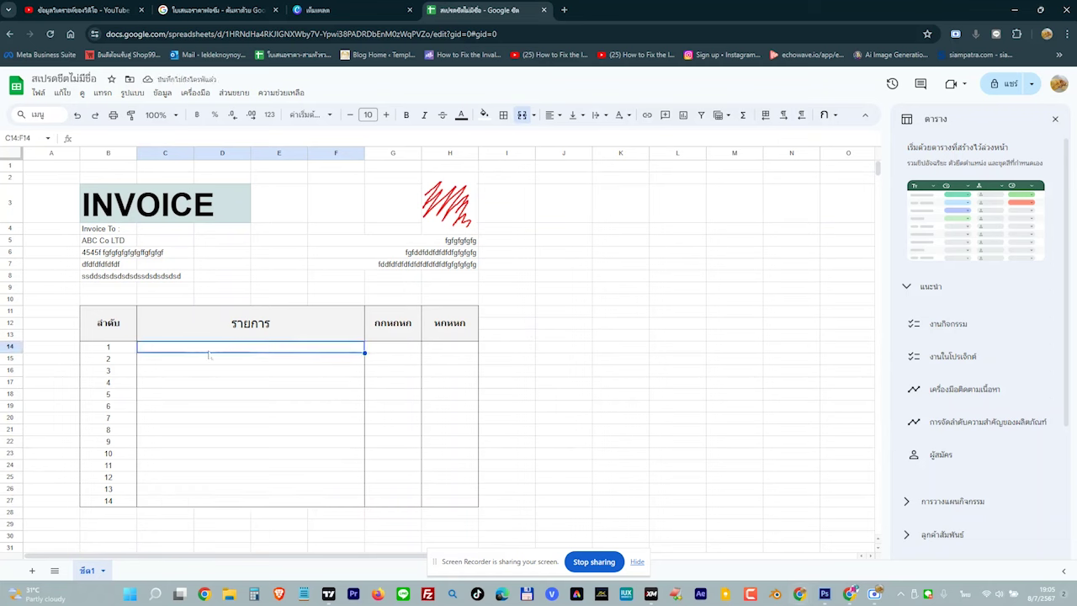
pyautogui.write('ดเดเด')
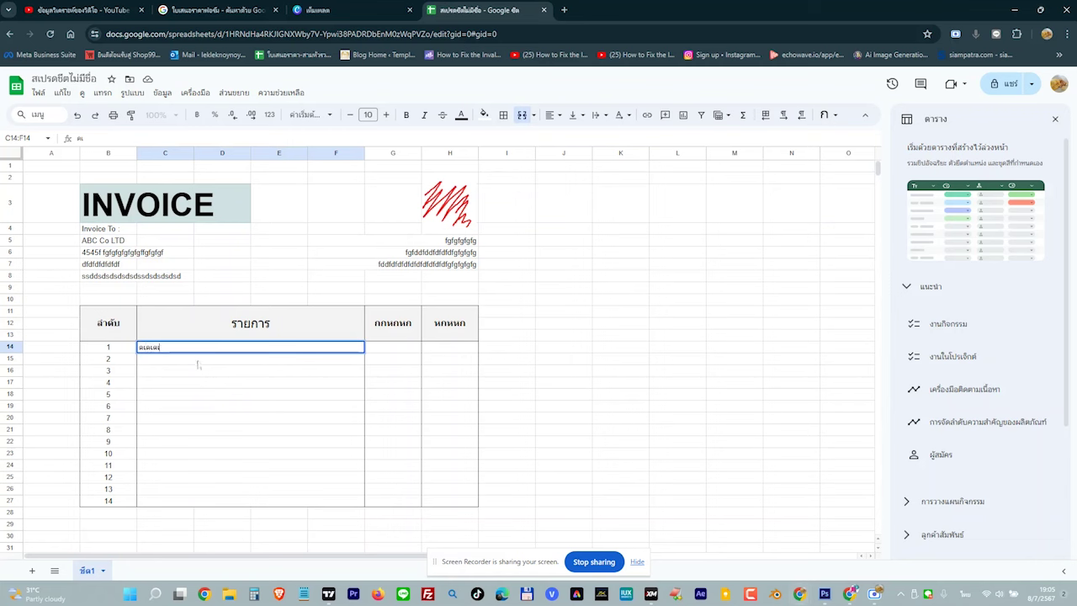
pyautogui.press('Return')
pyautogui.write('ดเดเด')
pyautogui.press('Return')
pyautogui.write('ดเดเด')
pyautogui.press('Return')
pyautogui.press('Down')
pyautogui.press('Down')
# Enter sample numbers in the table's last two columns: 1 and 5 in G14:H14, 5 and 55 in G15:H15
pyautogui.click(392, 349)
pyautogui.write('1')
pyautogui.click(428, 350)
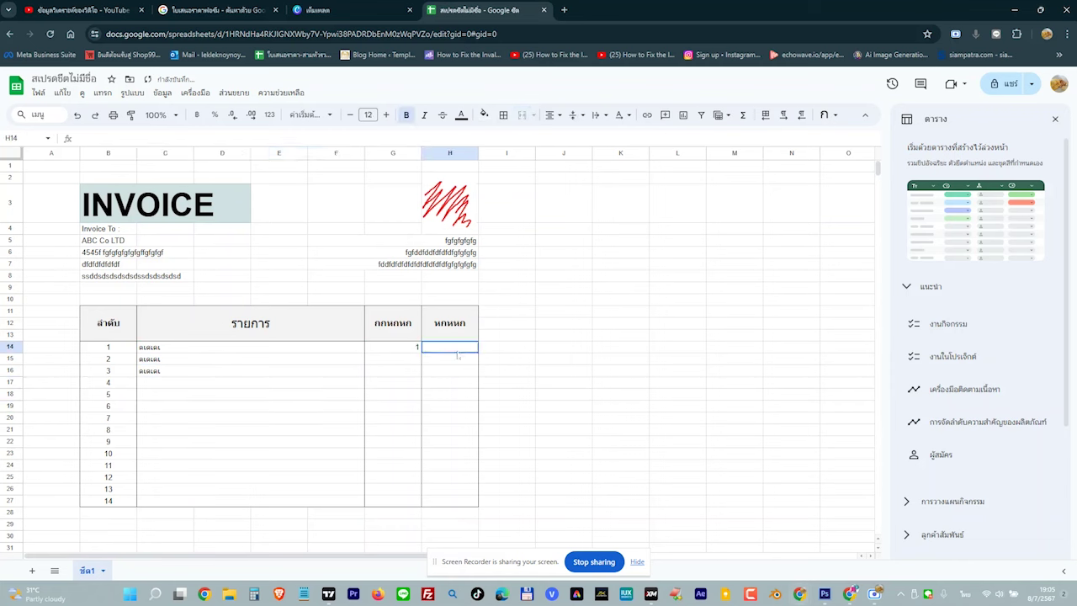
pyautogui.write('5')
pyautogui.press('Return')
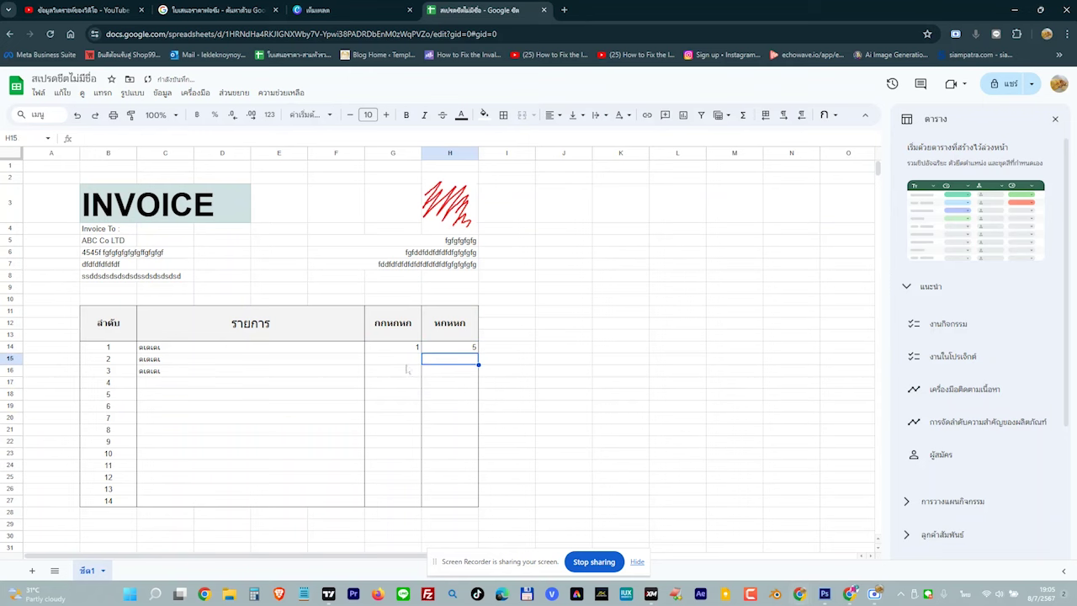
pyautogui.click(406, 360)
pyautogui.write('5')
pyautogui.click(446, 361)
pyautogui.write('55')
pyautogui.click(399, 382)
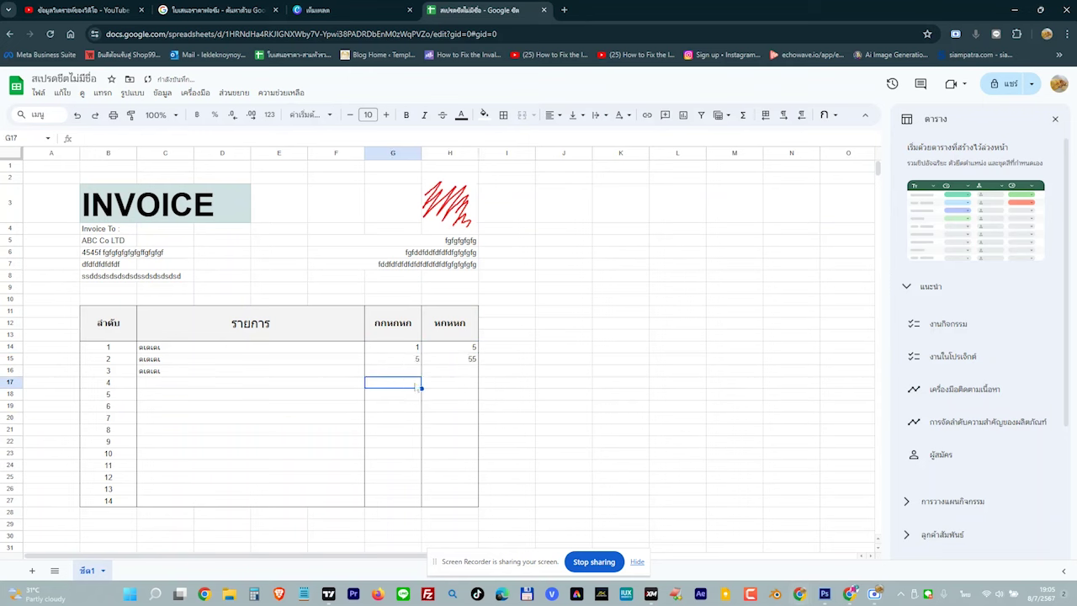
pyautogui.click(453, 380)
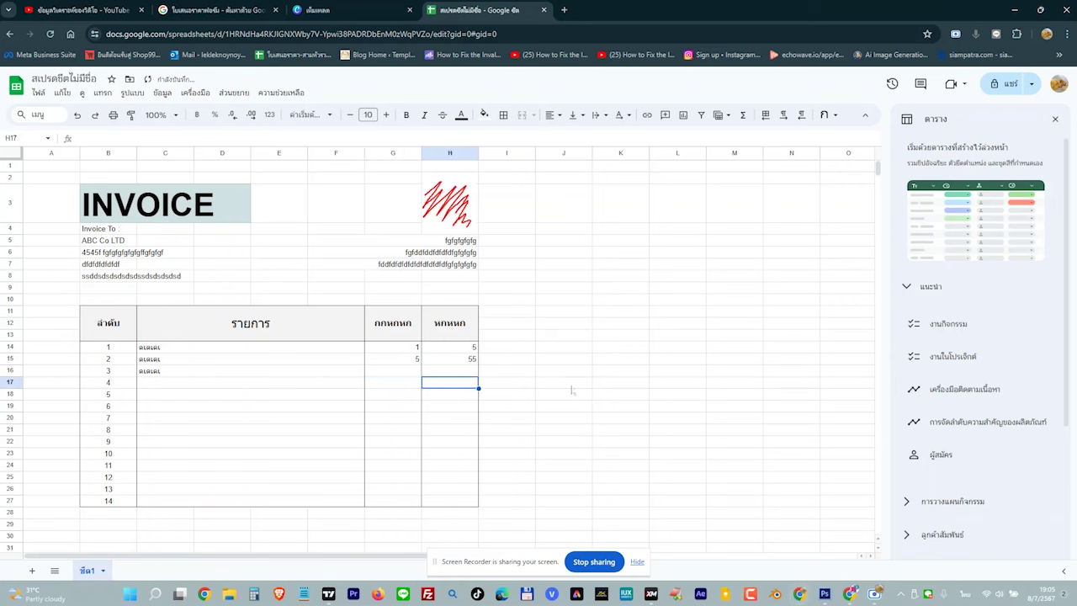
# Close the table suggestions sidebar and apply all borders to G28:H29 below the table's last two columns
pyautogui.click(1055, 121)
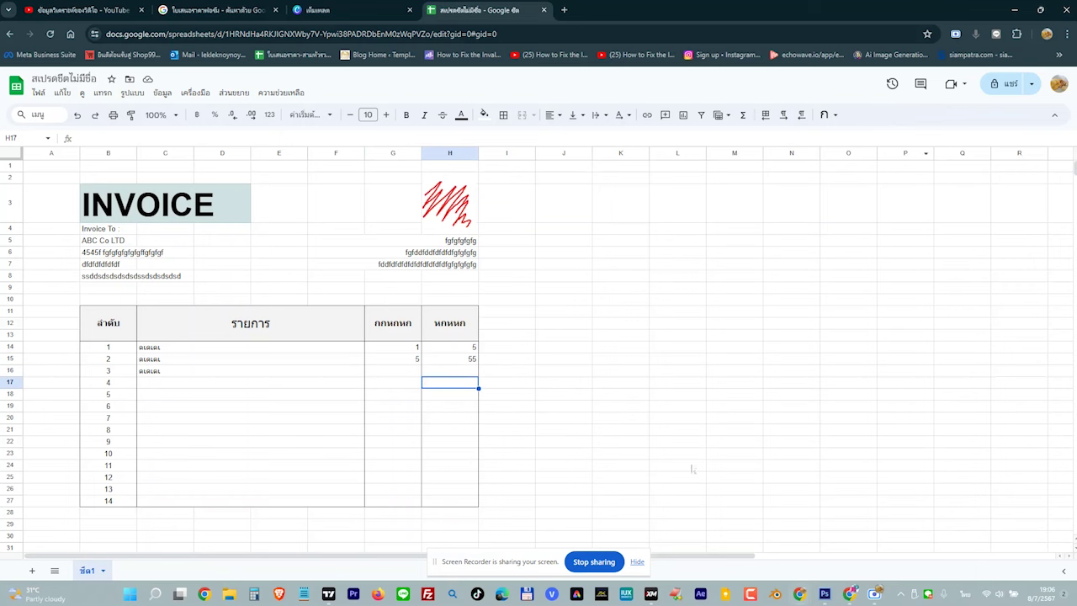
pyautogui.moveTo(383, 516); pyautogui.dragTo(447, 528)
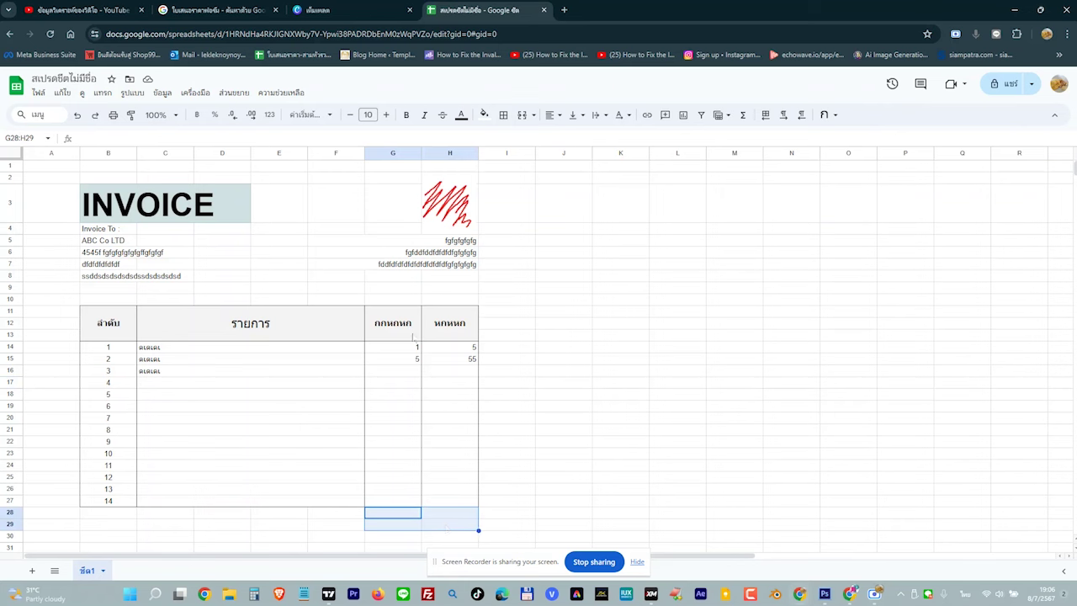
pyautogui.click(503, 115)
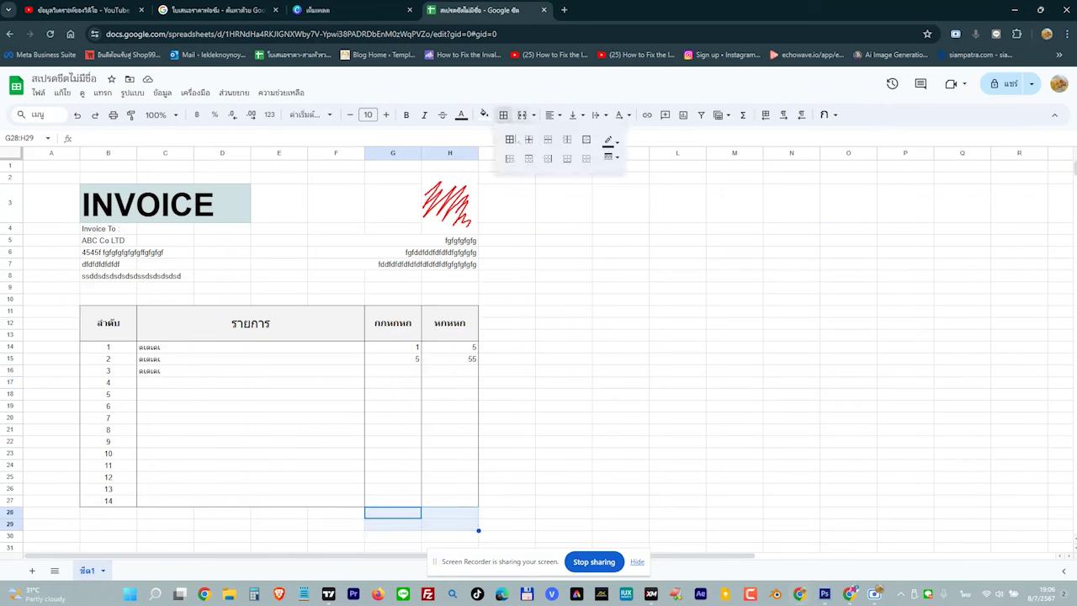
pyautogui.click(508, 139)
pyautogui.click(611, 375)
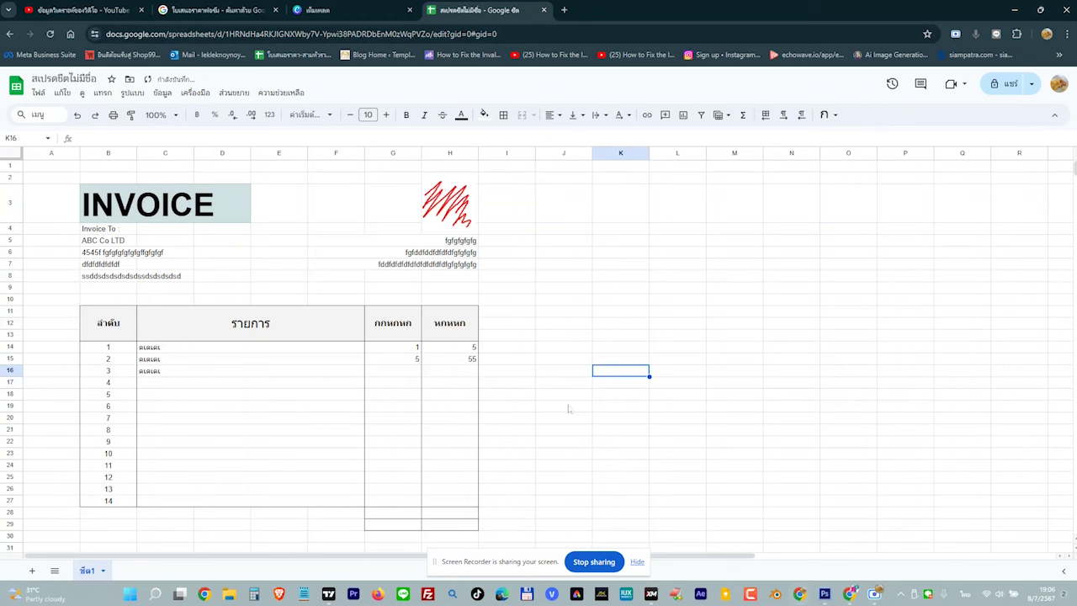
# Check the area below the table, and examine the totals and footer layout of the Canva invoice template before returning to the spreadsheet
pyautogui.click(613, 478)
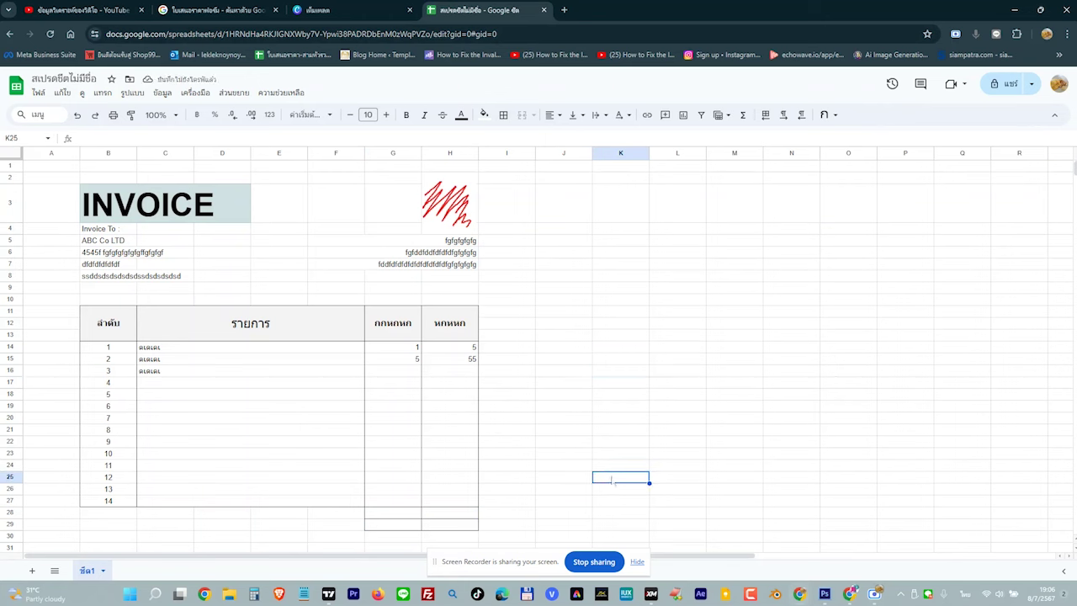
pyautogui.click(541, 347)
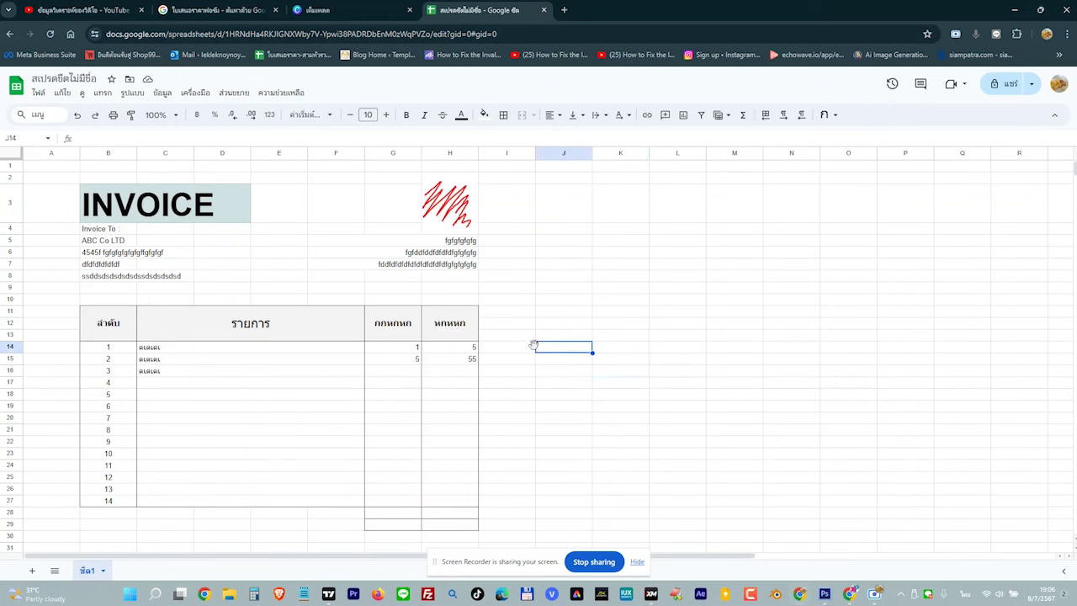
pyautogui.click(504, 429)
pyautogui.press('Down')
pyautogui.press('Down')
pyautogui.press('Down')
pyautogui.press('Down')
pyautogui.press('Down')
pyautogui.press('Down')
pyautogui.press('Down')
pyautogui.press('Down')
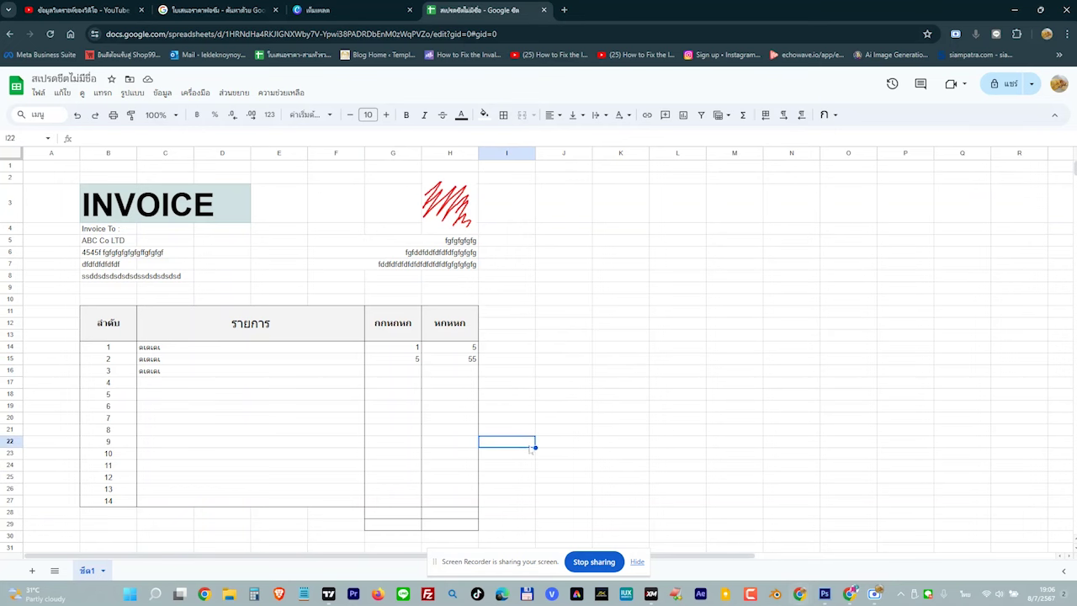
pyautogui.press('Down')
pyautogui.press('Down')
pyautogui.press('Down')
pyautogui.press('Down')
pyautogui.press('Down')
pyautogui.press('Down')
pyautogui.press('Down')
pyautogui.press('Down')
pyautogui.press('Down')
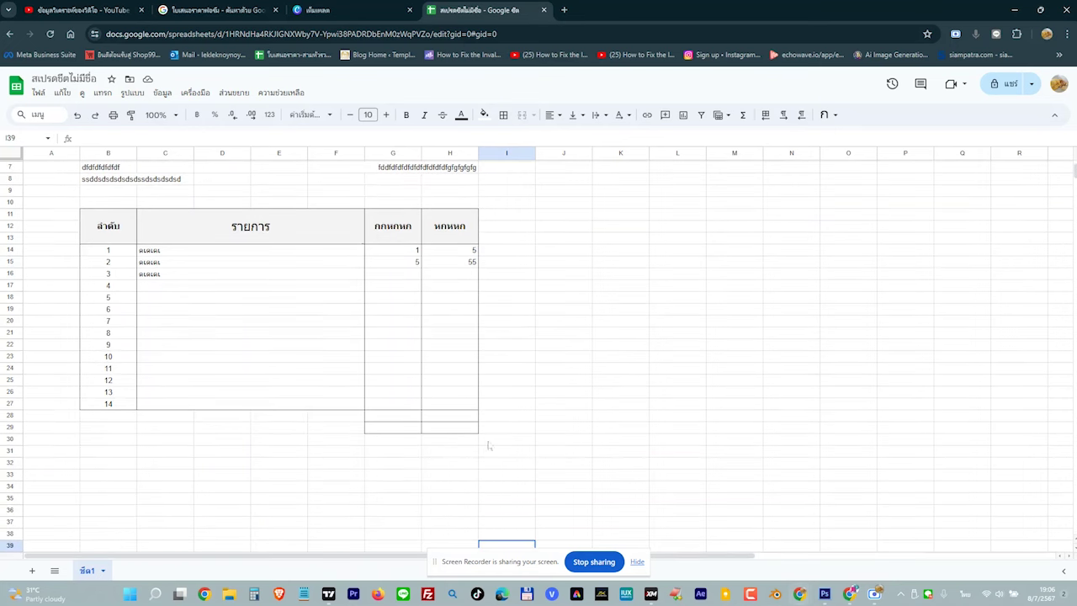
pyautogui.click(337, 13)
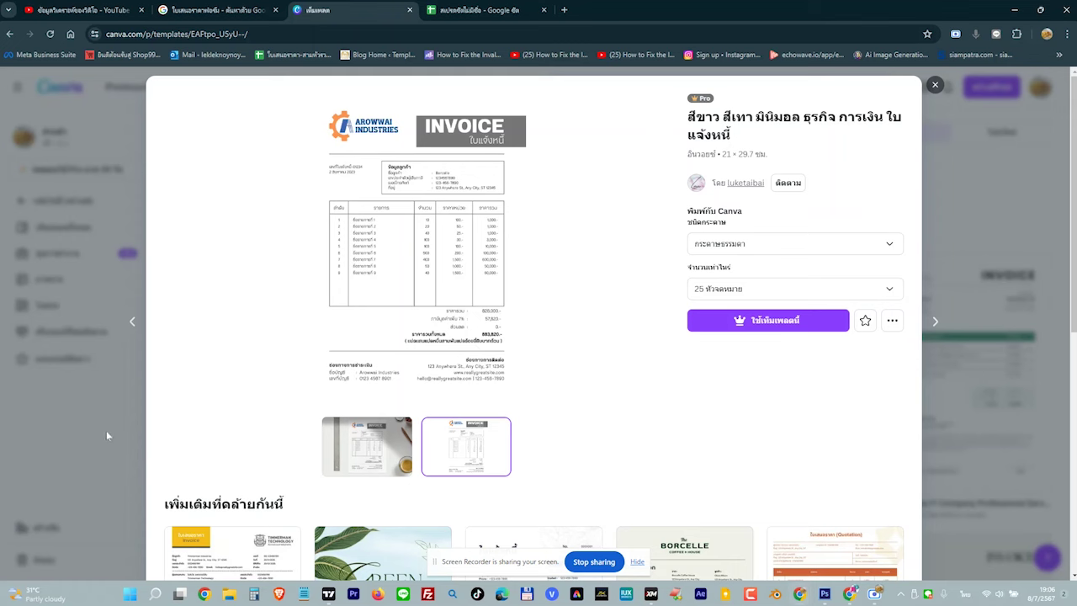
pyautogui.click(487, 12)
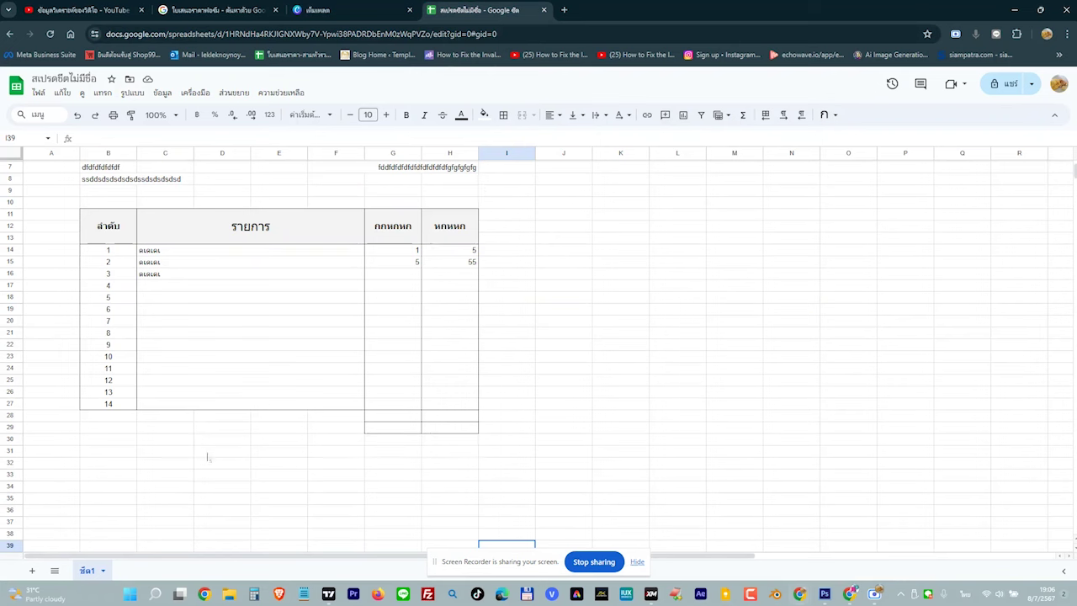
# Enter four lines of Thai placeholder text below the table in B31 to B34
pyautogui.click(91, 453)
pyautogui.write('แลแดแตแดแดแดแดแ')
pyautogui.press('Return')
pyautogui.click(119, 454)
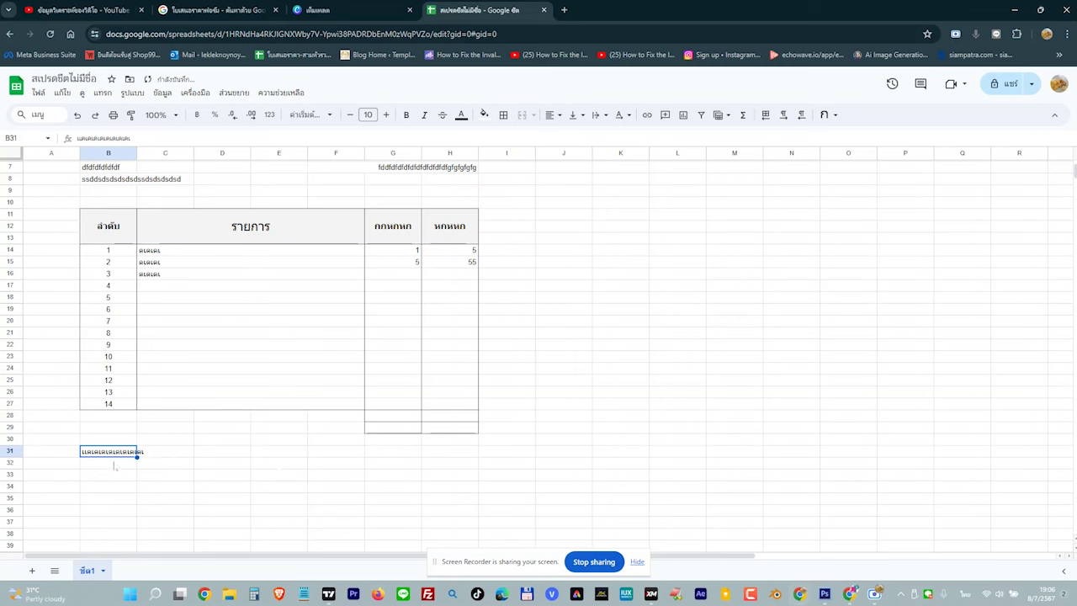
pyautogui.press('Return')
pyautogui.write('ดเลเดเลเดเลเดเล')
pyautogui.press('Return')
pyautogui.write('ดเลเด')
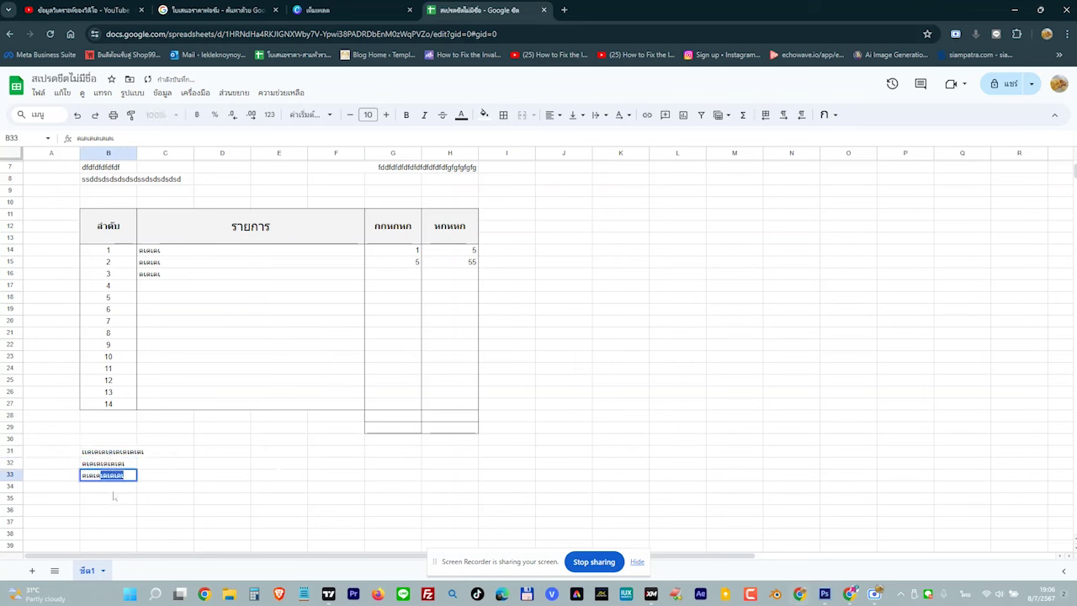
pyautogui.press('Return')
pyautogui.write('เลดเลด')
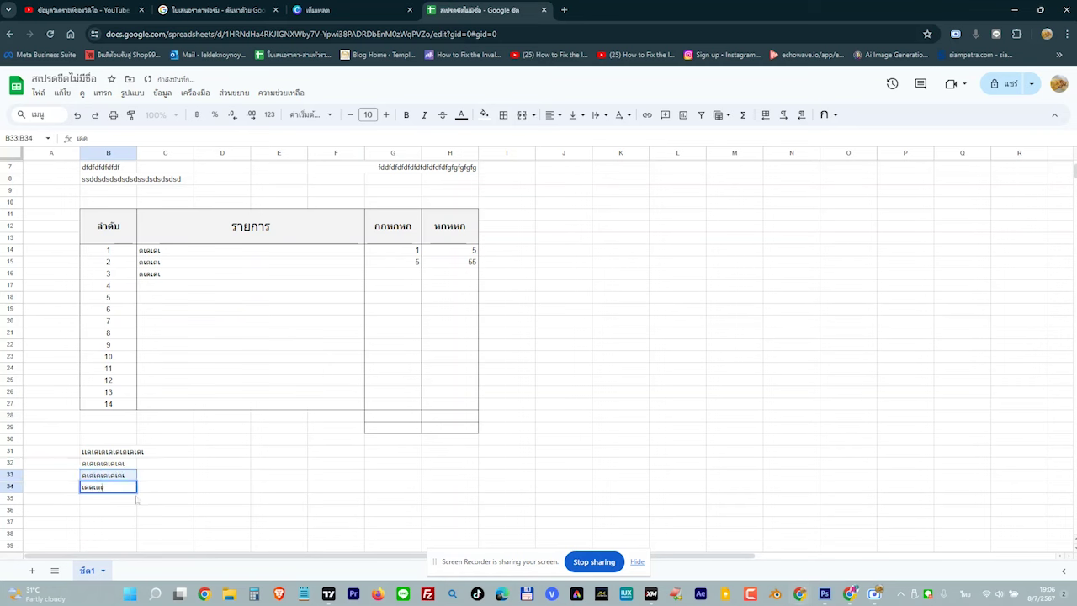
pyautogui.write('ดดดเลดเลดเลดเล')
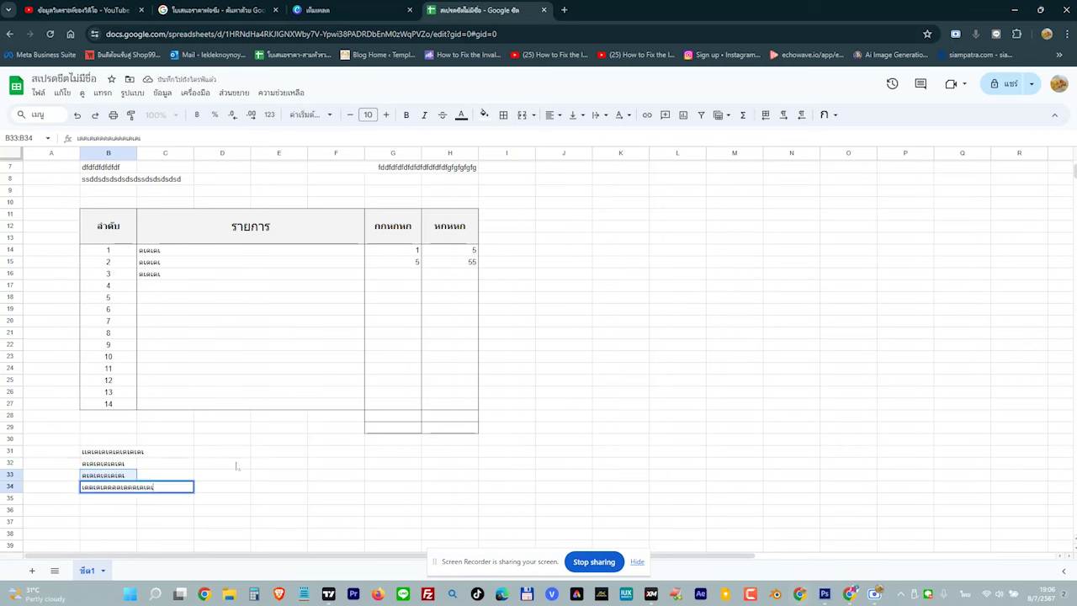
# Merge F31:H31 and fill the merged cell with Thai placeholder text
pyautogui.moveTo(409, 472); pyautogui.dragTo(464, 463)
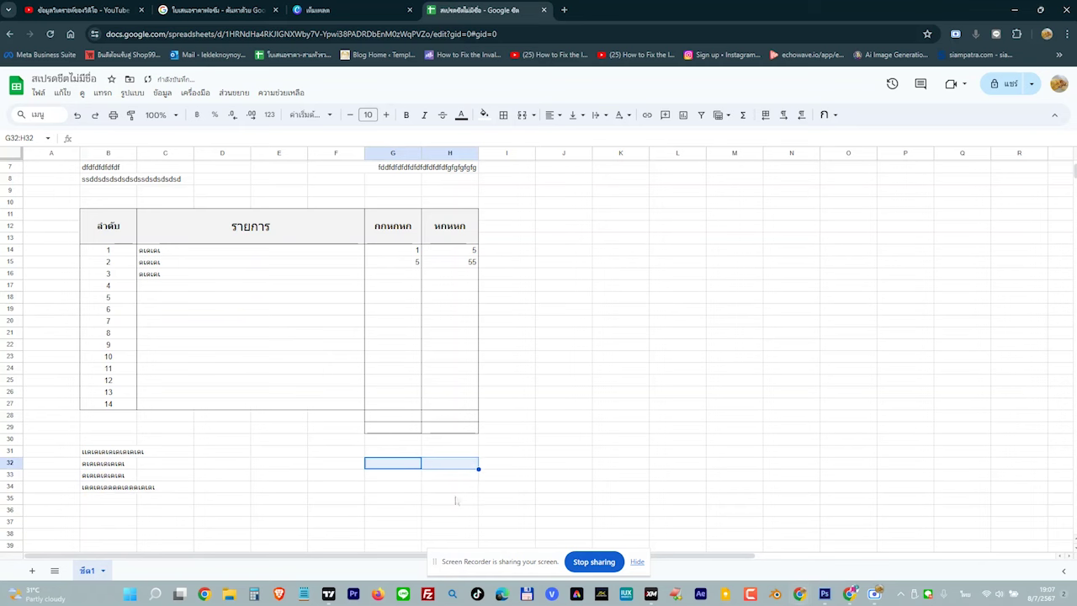
pyautogui.click(439, 455)
pyautogui.moveTo(455, 454); pyautogui.dragTo(357, 456)
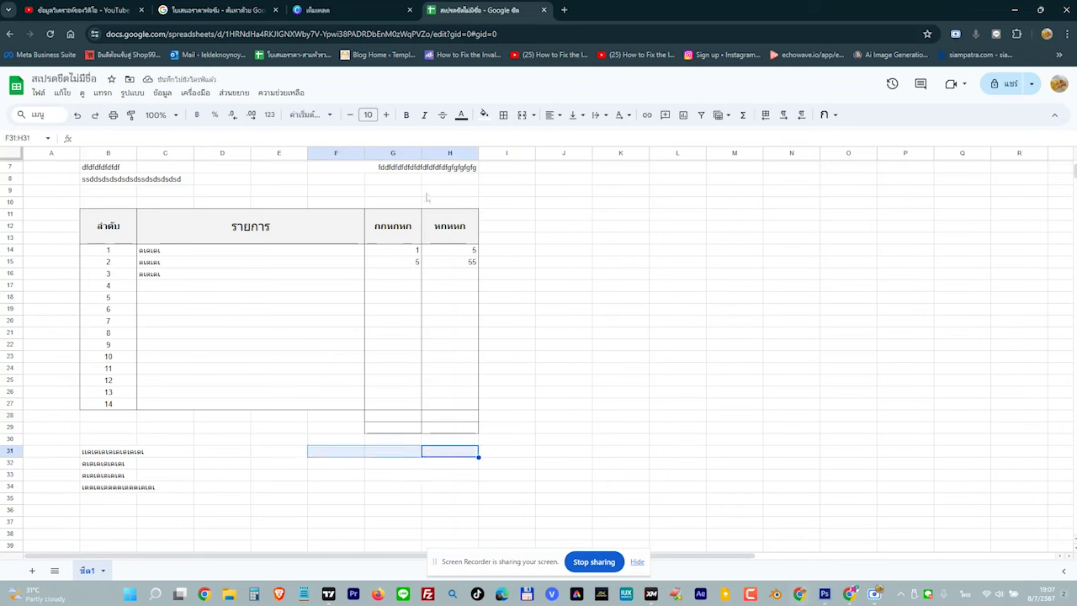
pyautogui.click(521, 114)
pyautogui.doubleClick(409, 452)
pyautogui.write('เลเลเลเลเลเลเลเลเล')
pyautogui.click(411, 476)
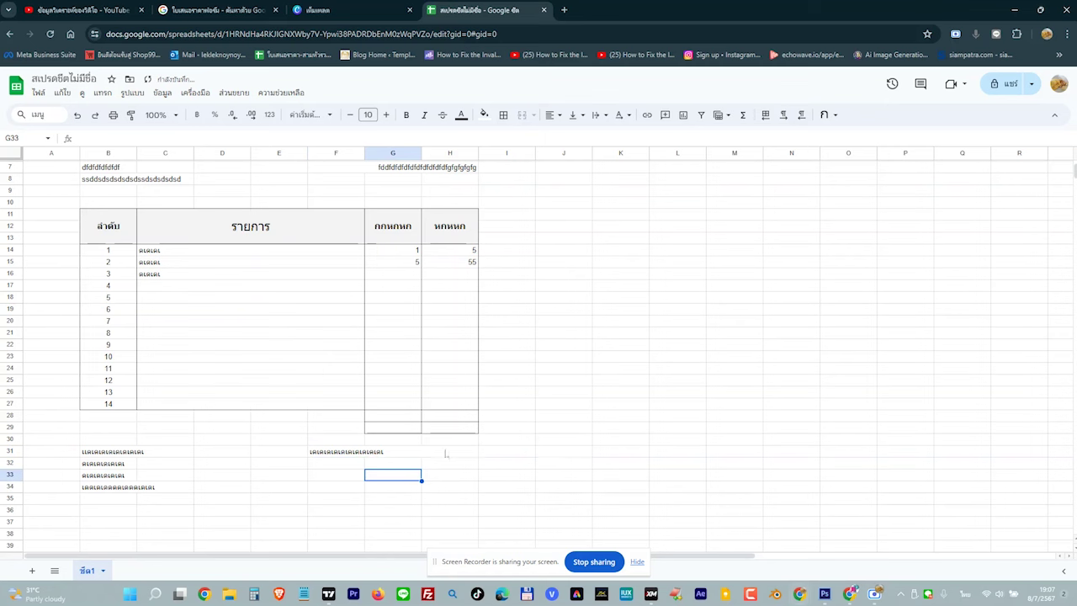
# Extend the merged F31:H31 line down to row 34 and right-align F31:H34
pyautogui.click(446, 453)
pyautogui.moveTo(478, 457); pyautogui.dragTo(483, 486)
pyautogui.click(550, 454)
pyautogui.moveTo(394, 453); pyautogui.dragTo(389, 487)
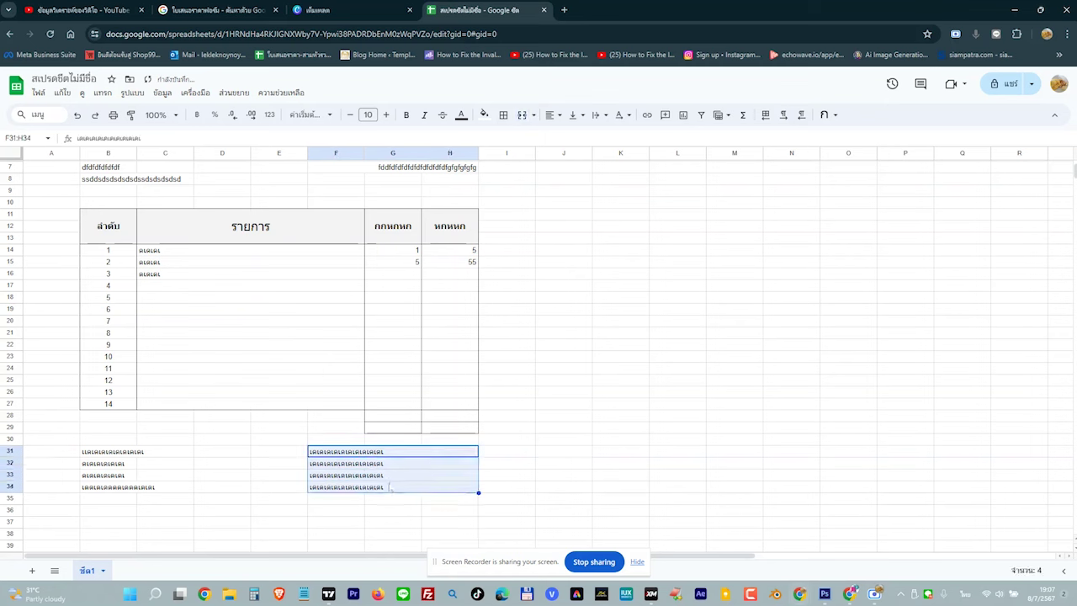
pyautogui.click(550, 114)
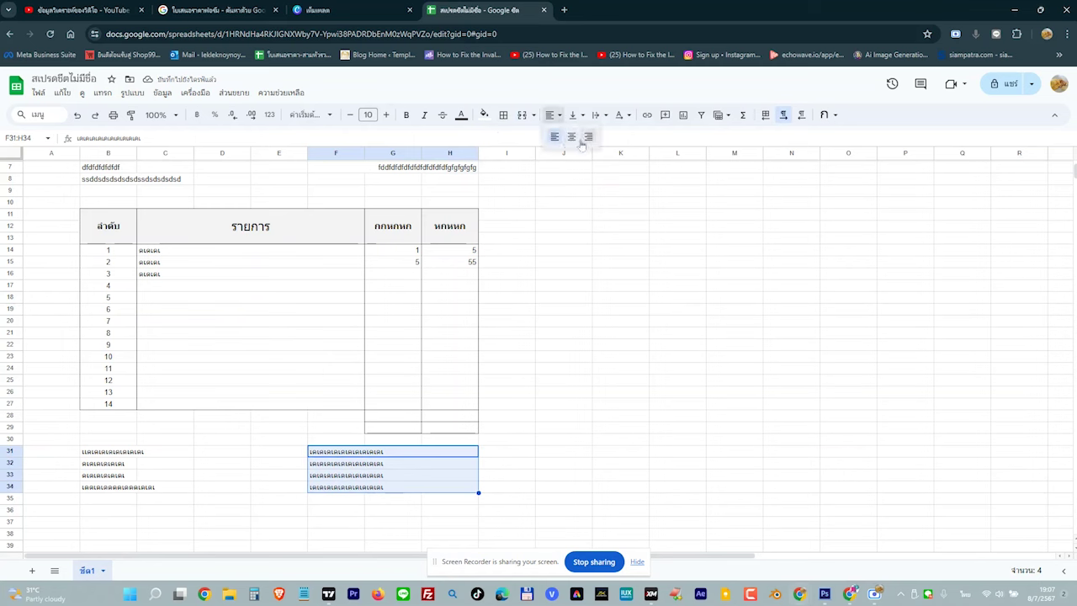
pyautogui.click(587, 137)
pyautogui.click(564, 341)
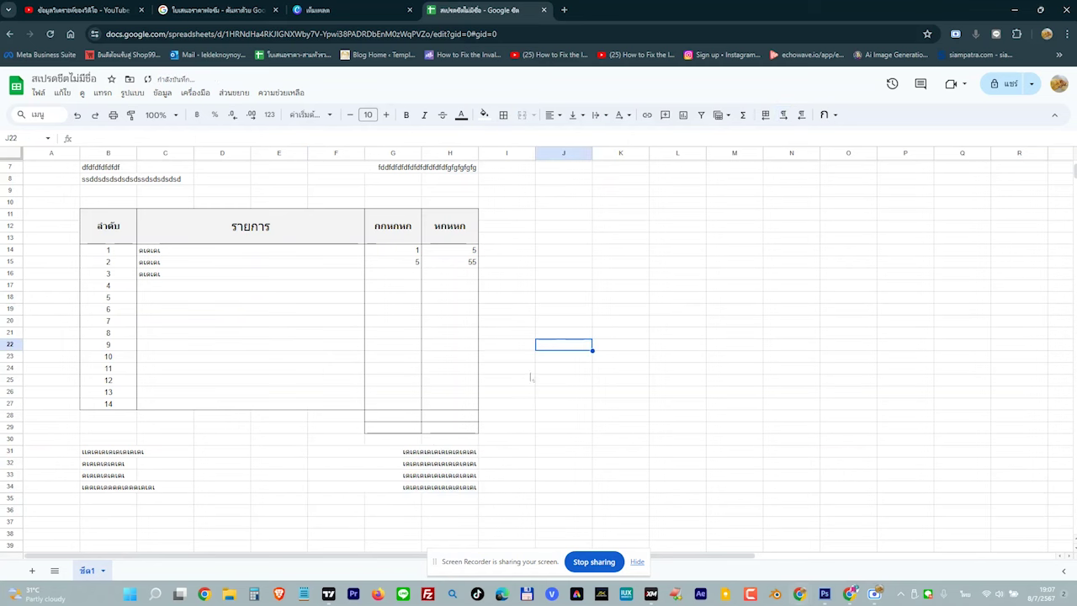
# Insert extra characters into the F32 placeholder line and replace the F34 line with different, longer placeholder text
pyautogui.click(401, 468)
pyautogui.doubleClick(413, 465)
pyautogui.doubleClick(417, 462)
pyautogui.click(421, 461)
pyautogui.write('ไไไไไไไ')
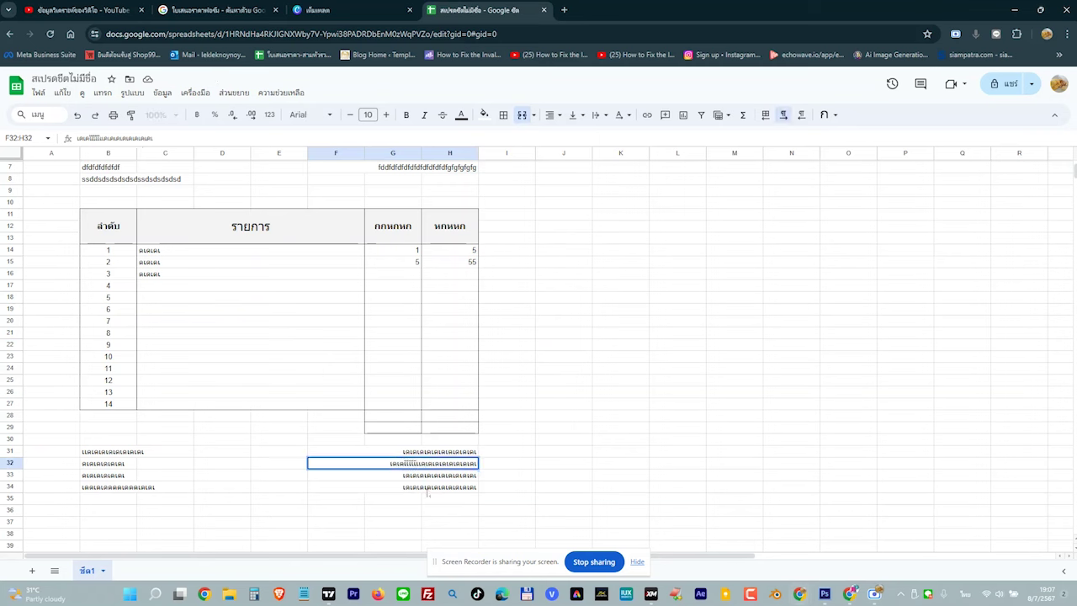
pyautogui.click(428, 494)
pyautogui.write('ไไไไไ')
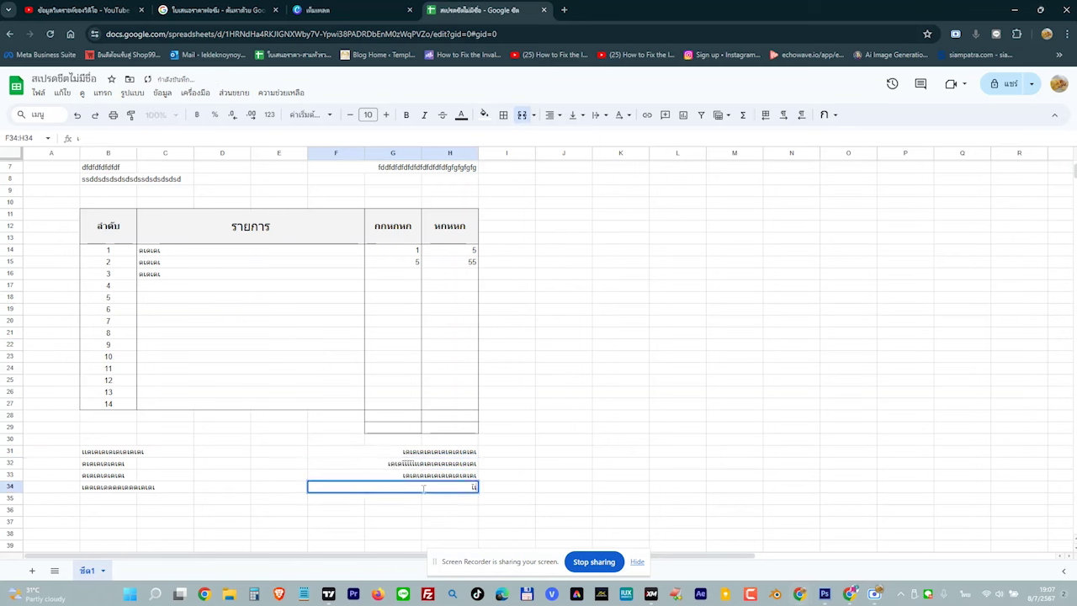
pyautogui.write('แพ่าะ')
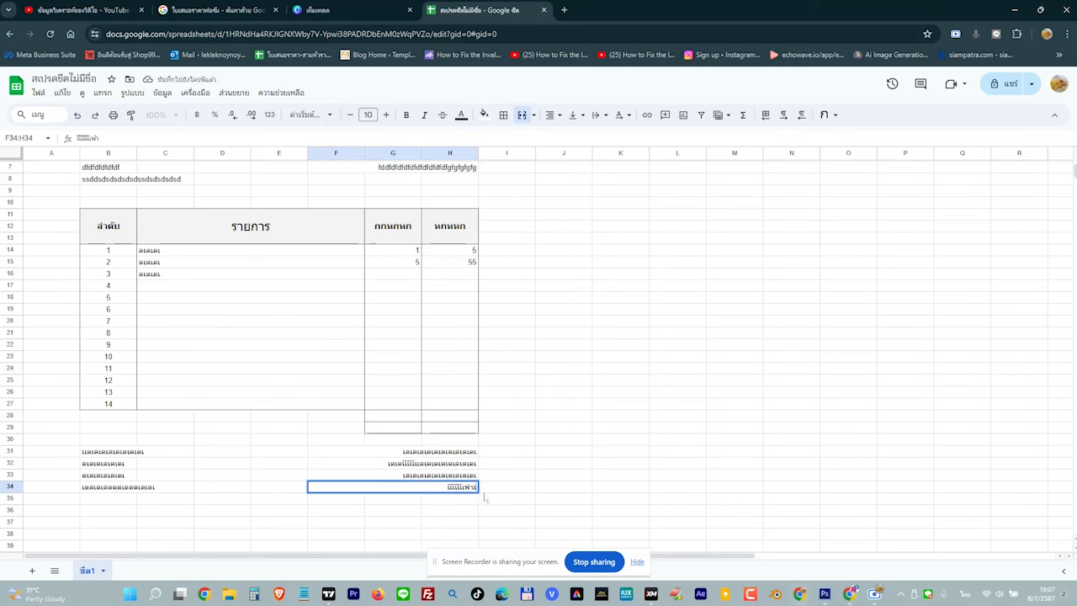
pyautogui.write('ย่ำย่ำพย่ำพย่ำพย่ำพย่ำ')
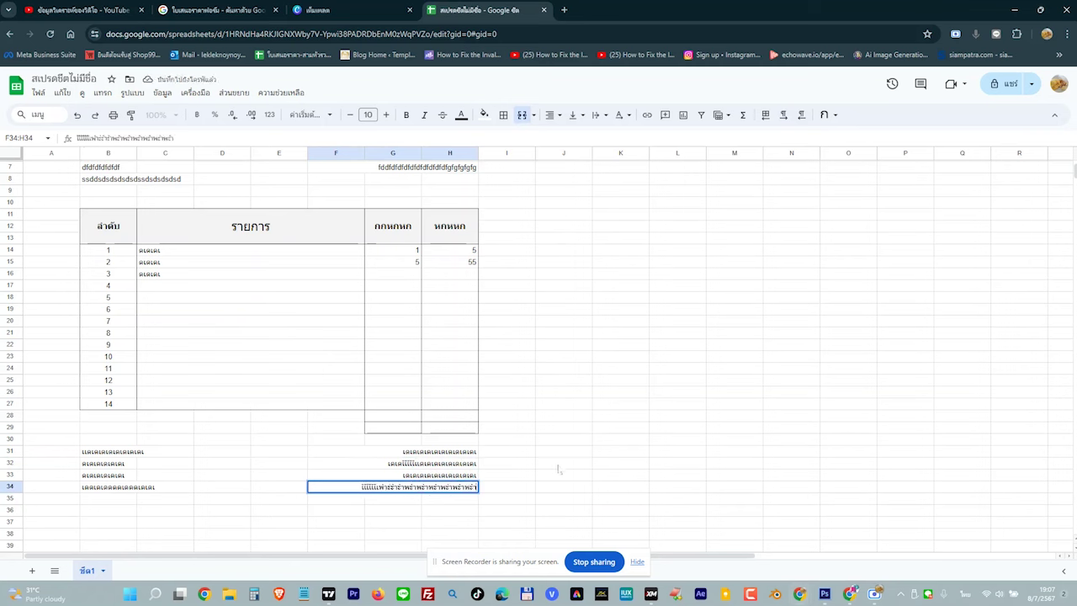
pyautogui.click(554, 446)
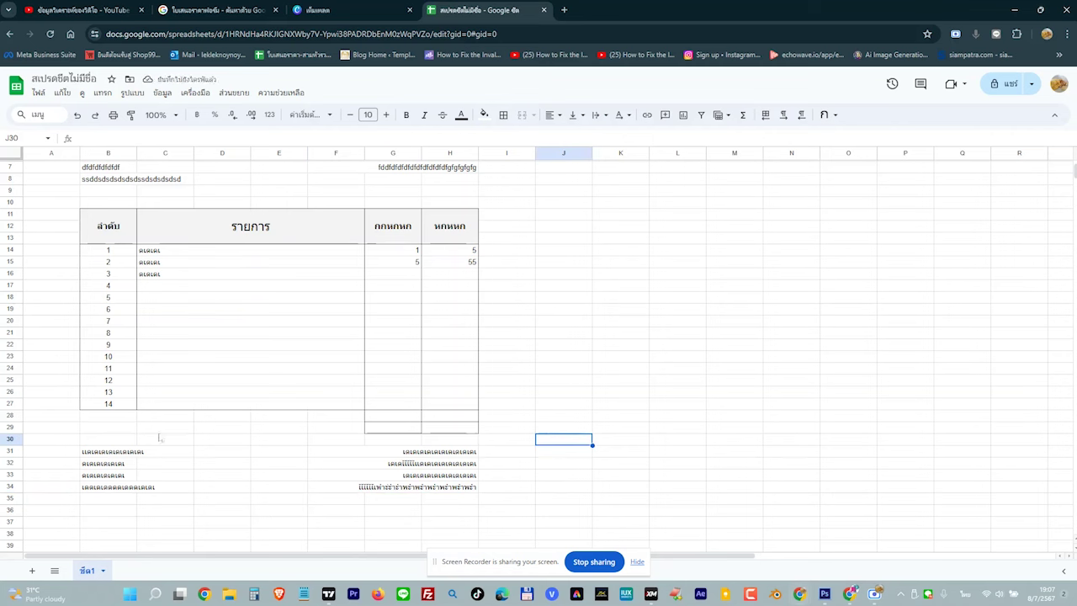
# Insert one blank row above row 31 to add space before the footer lines
pyautogui.rightClick(10, 452)
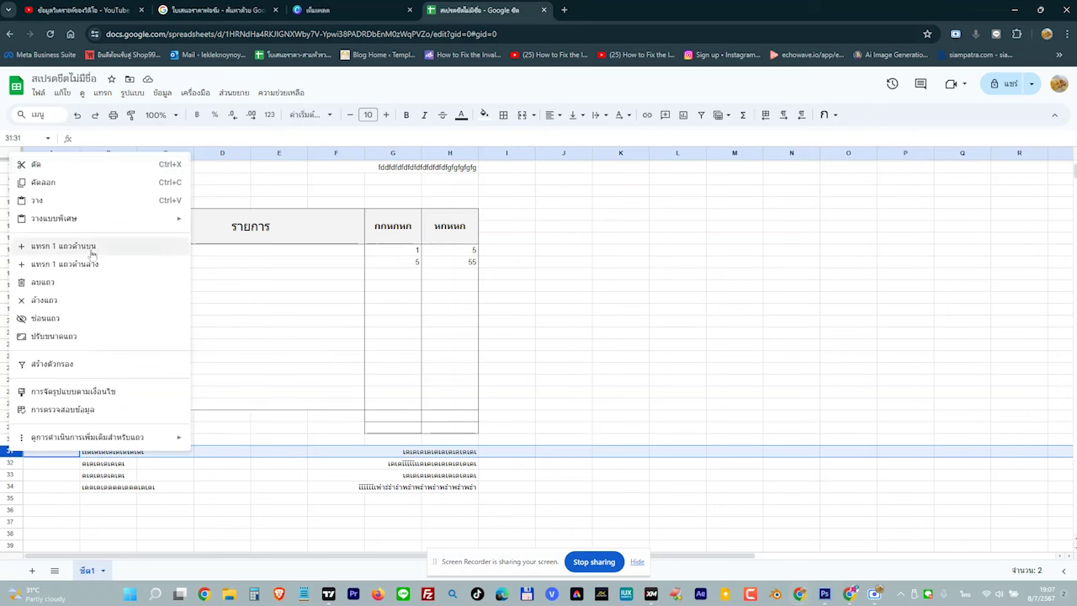
pyautogui.click(80, 247)
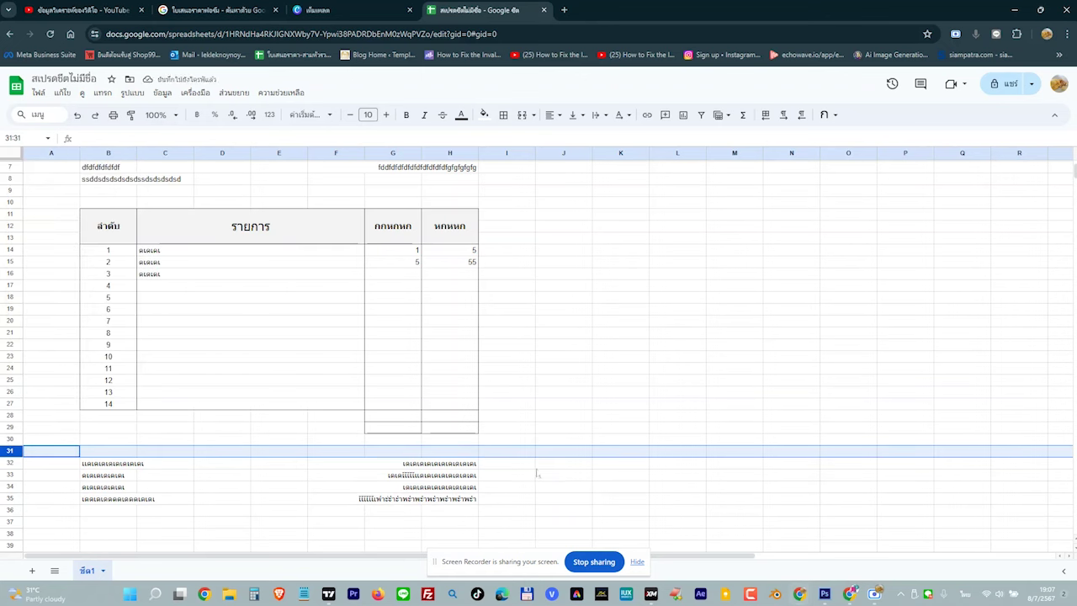
# Add a bottom border along B31:H31 above the footer lines and choose a line style for it
pyautogui.click(320, 503)
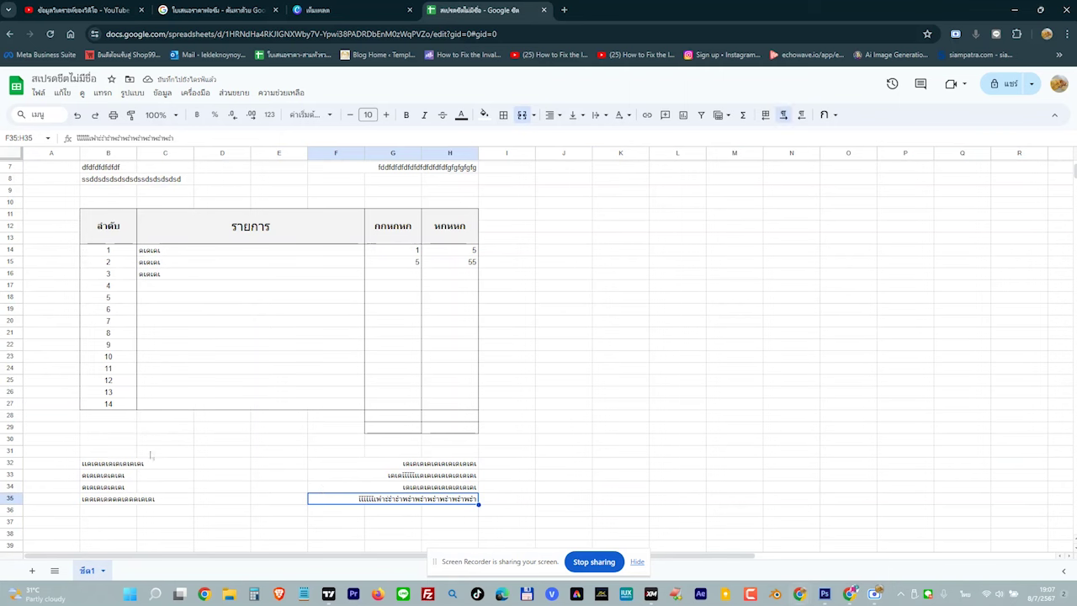
pyautogui.click(114, 452)
pyautogui.moveTo(114, 452); pyautogui.dragTo(427, 455)
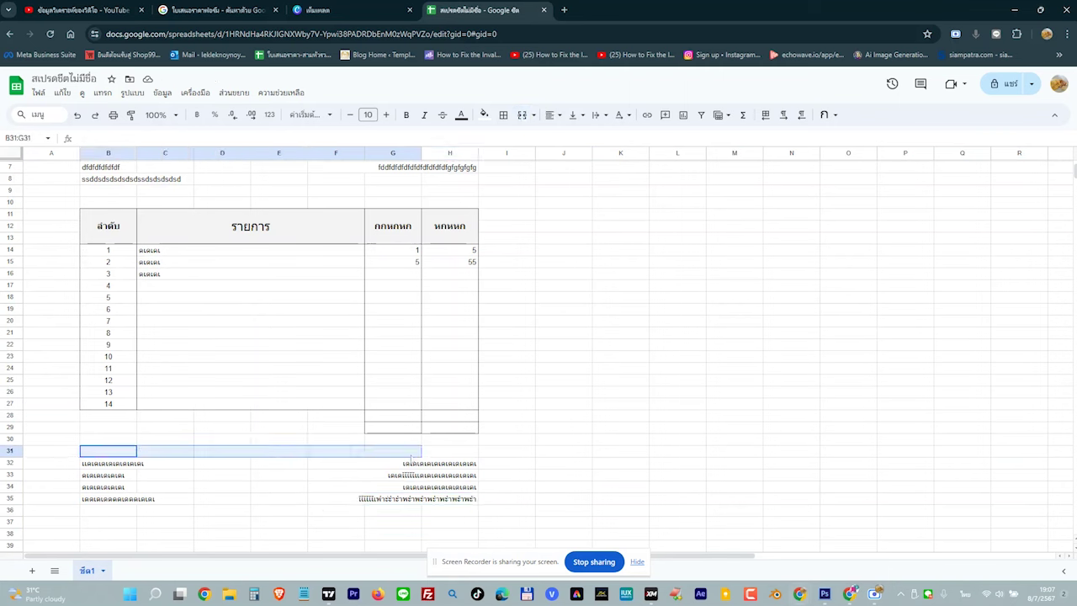
pyautogui.click(503, 115)
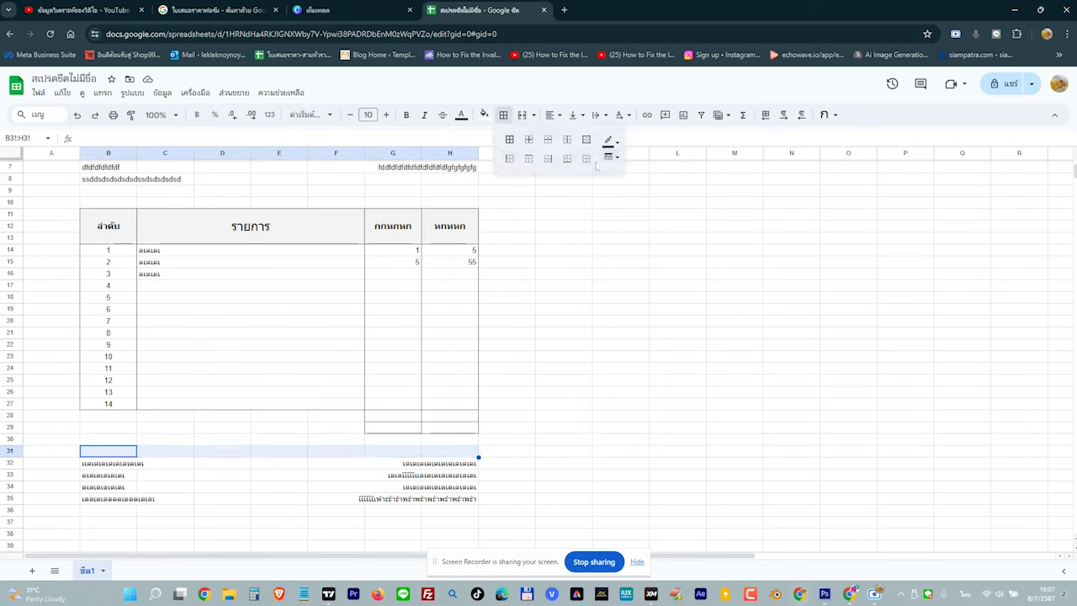
pyautogui.click(568, 160)
pyautogui.click(615, 163)
pyautogui.click(648, 232)
pyautogui.click(591, 351)
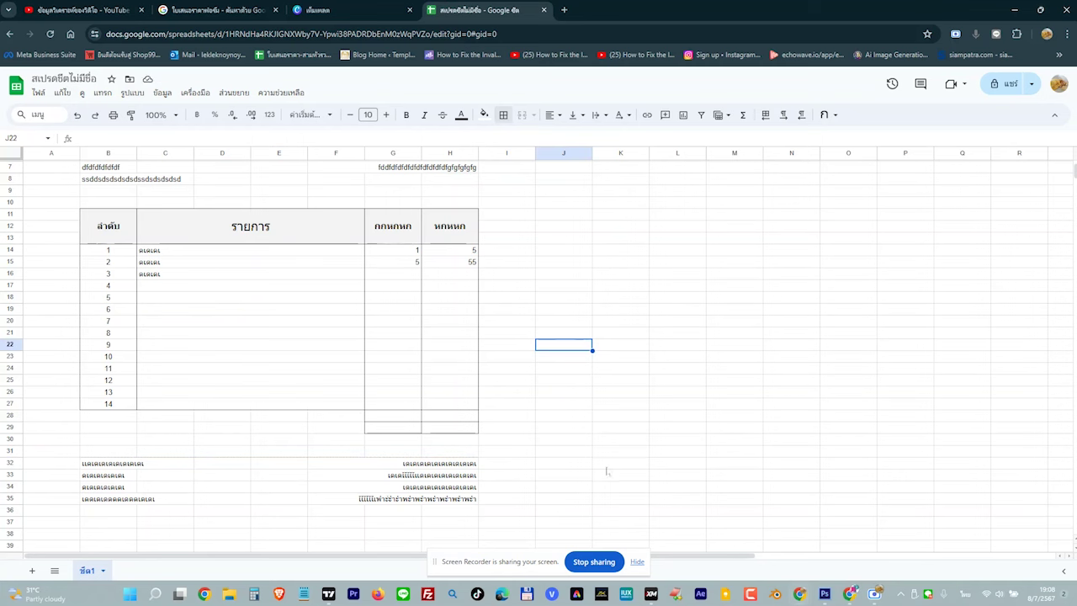
# Narrow the empty margin columns A and I on both sides of the form
pyautogui.click(562, 486)
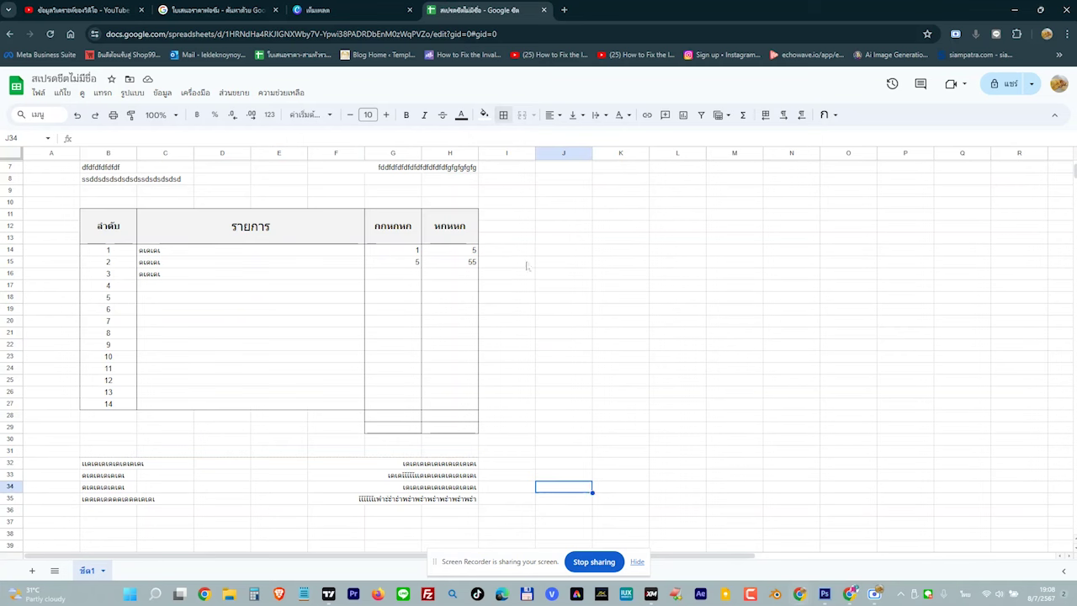
pyautogui.moveTo(80, 153); pyautogui.dragTo(48, 153)
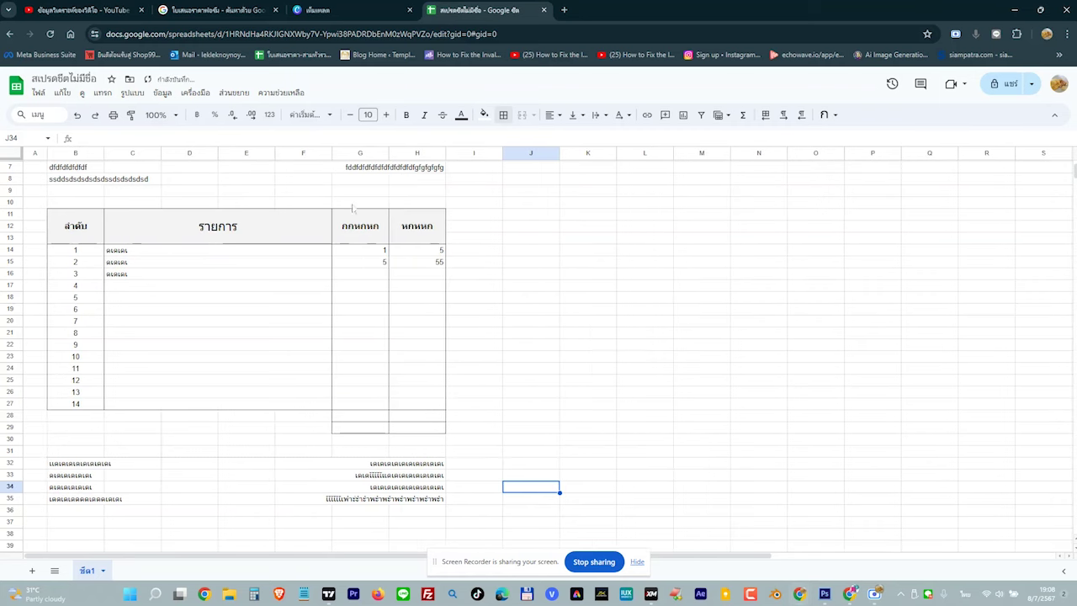
pyautogui.moveTo(503, 153); pyautogui.dragTo(465, 153)
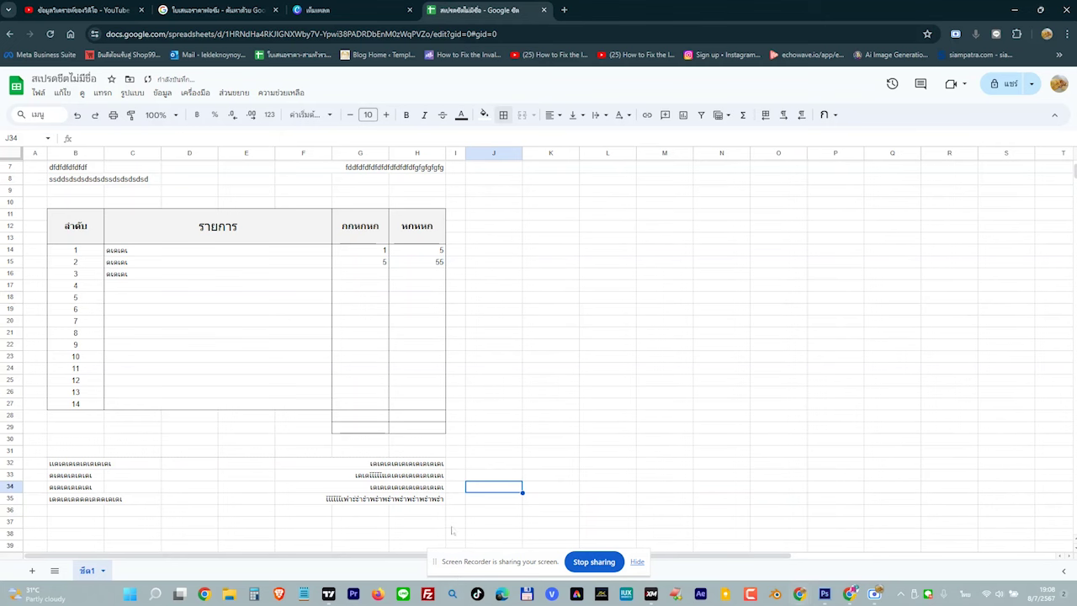
pyautogui.moveTo(451, 526); pyautogui.dragTo(30, 464)
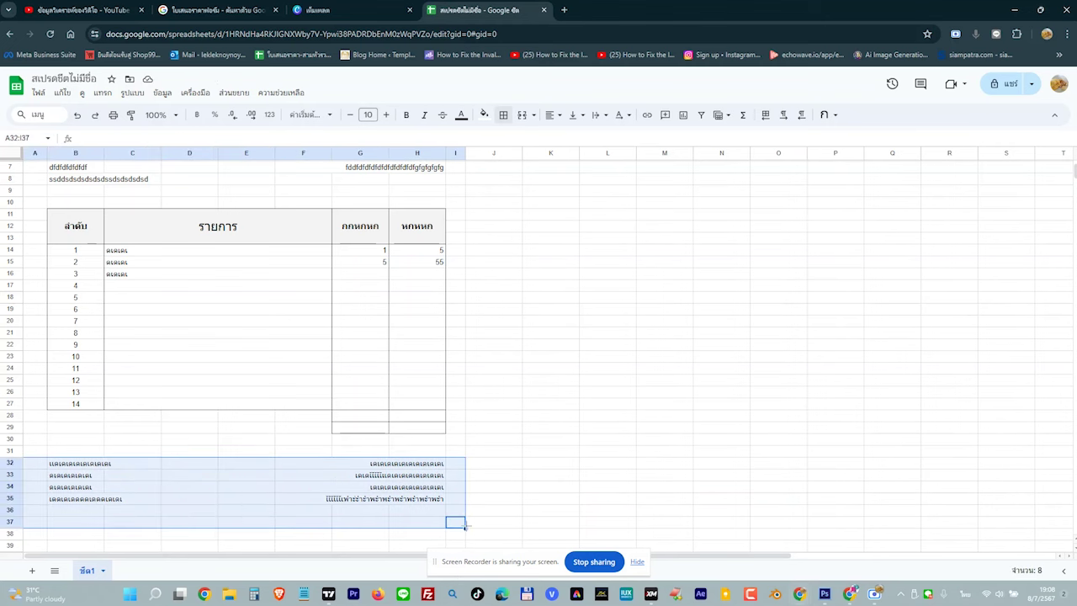
pyautogui.scroll(3, 452, 283)
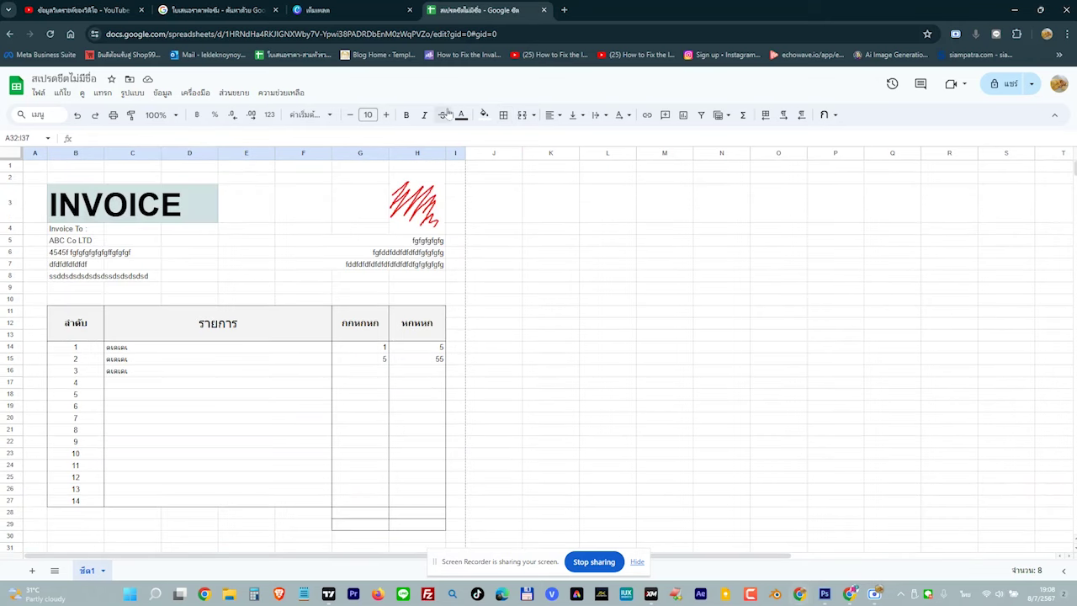
pyautogui.hotkey('ctrl', 'z')
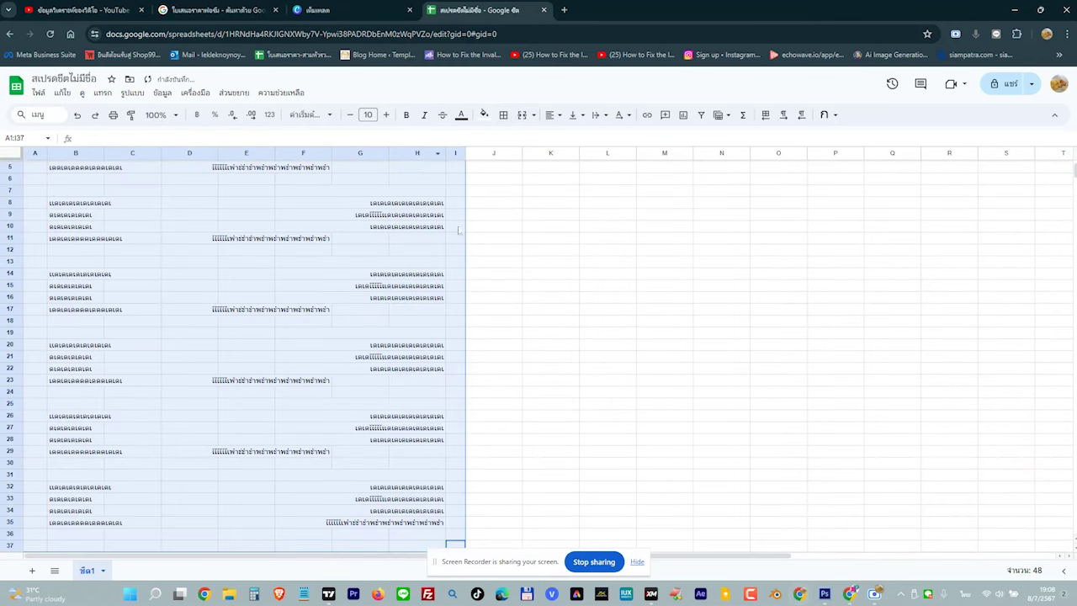
pyautogui.hotkey('ctrl', 'y')
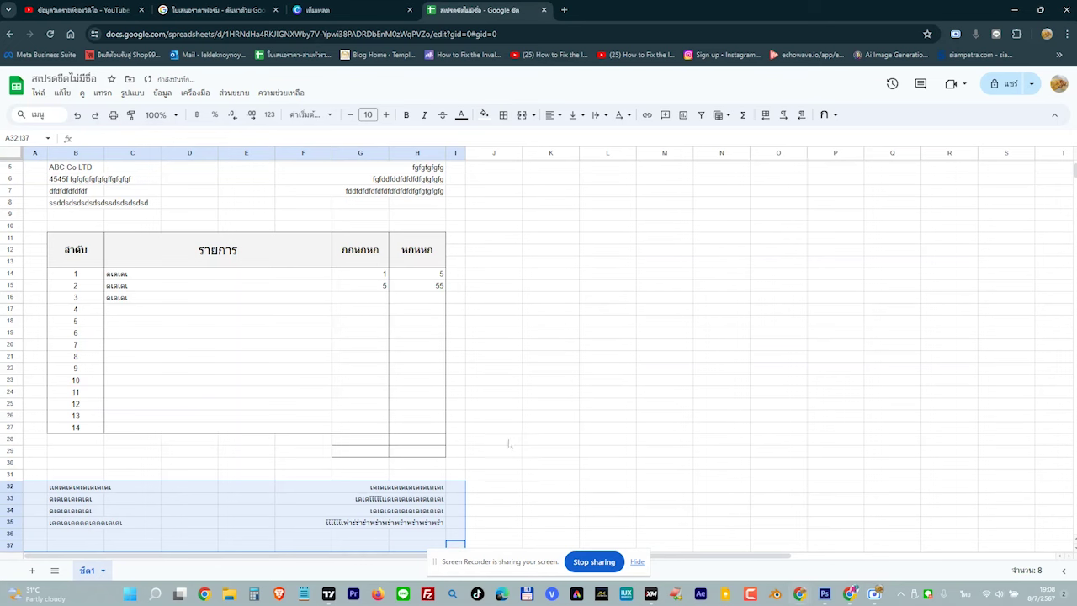
# Select the whole invoice form from A1 to I37
pyautogui.click(534, 429)
pyautogui.press('Up')
pyautogui.press('Up')
pyautogui.press('Up')
pyautogui.press('Up')
pyautogui.press('Up')
pyautogui.press('Up')
pyautogui.press('Up')
pyautogui.press('Up')
pyautogui.press('Up')
pyautogui.press('Up')
pyautogui.press('Up')
pyautogui.press('Up')
pyautogui.press('Up')
pyautogui.press('Up')
pyautogui.press('Up')
pyautogui.press('Up')
pyautogui.press('Up')
pyautogui.press('Up')
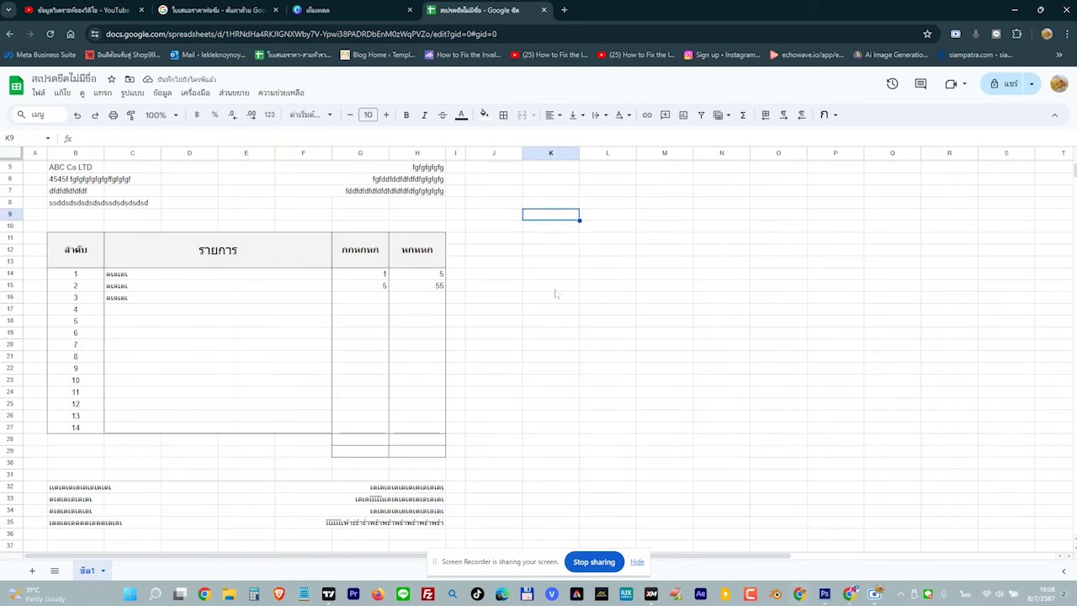
pyautogui.press('Up')
pyautogui.press('Up')
pyautogui.press('Up')
pyautogui.press('Up')
pyautogui.press('Up')
pyautogui.press('Up')
pyautogui.press('Up')
pyautogui.press('Up')
pyautogui.moveTo(43, 167); pyautogui.dragTo(454, 515)
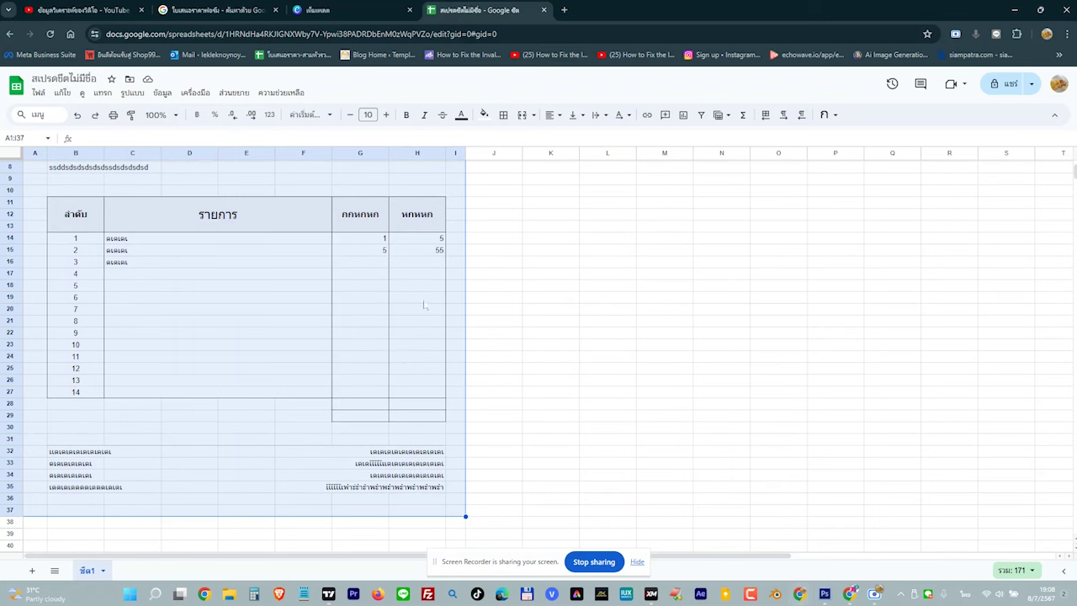
# Open the print setup for the sheet and set the page orientation to portrait
pyautogui.click(39, 92)
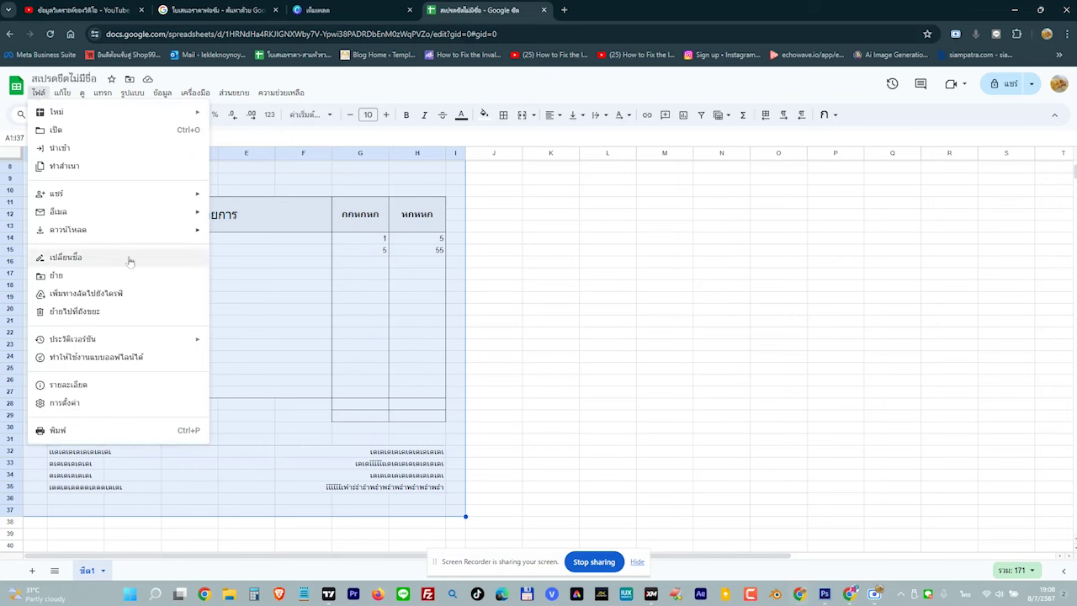
pyautogui.moveTo(105, 233)
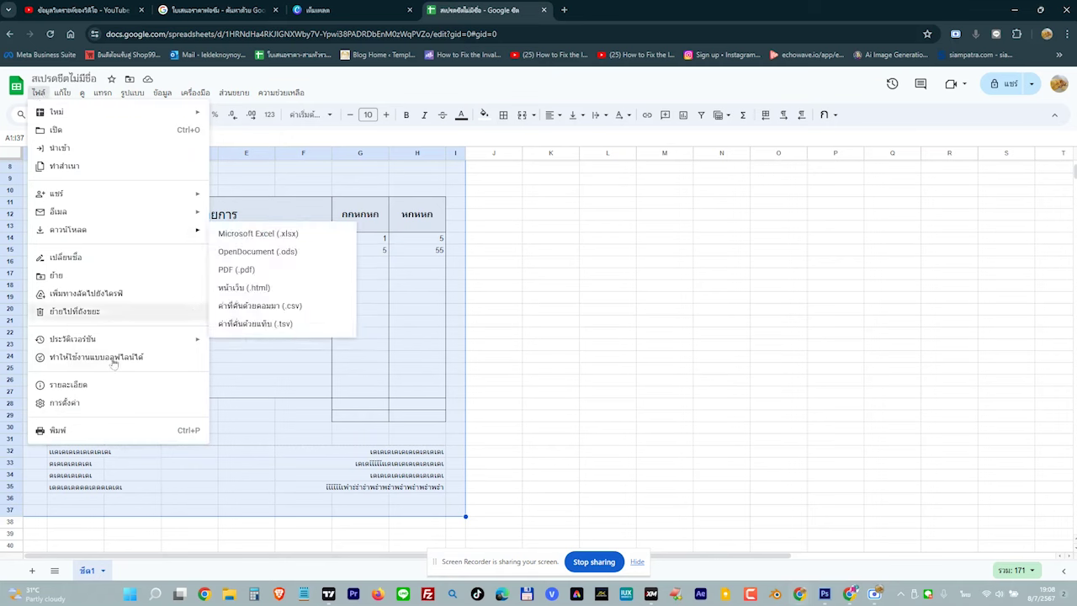
pyautogui.click(108, 436)
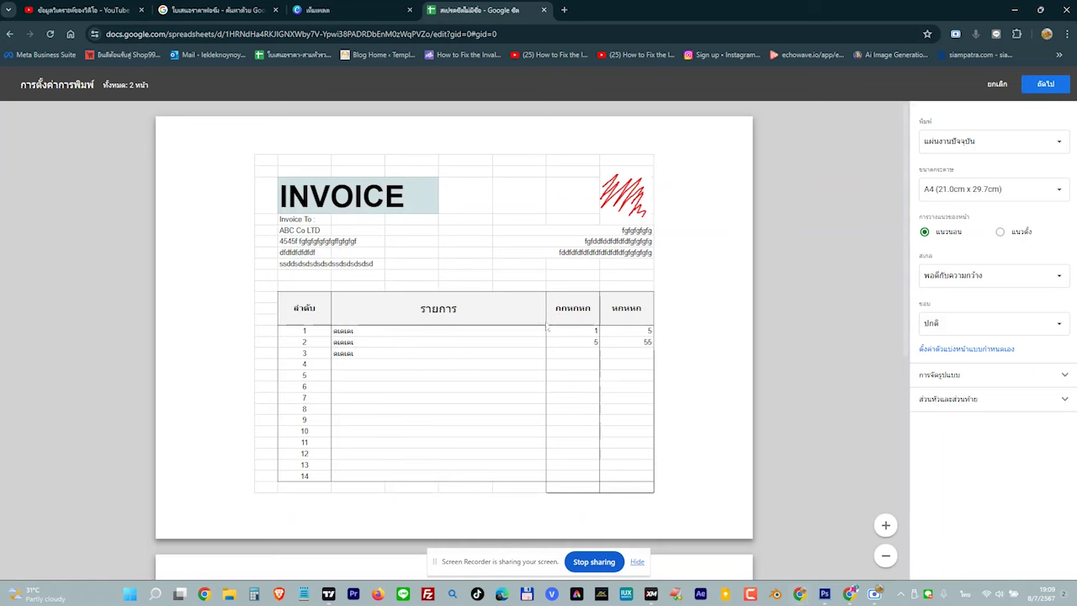
pyautogui.click(999, 231)
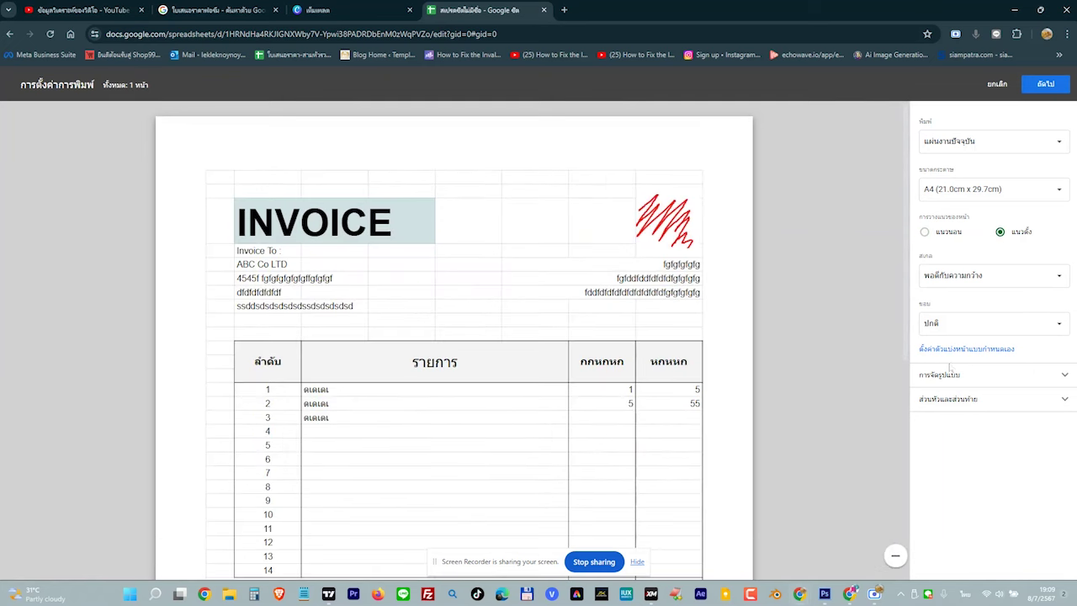
# Try centred vertical alignment for the printed page in the formatting options and return it to top alignment
pyautogui.click(980, 376)
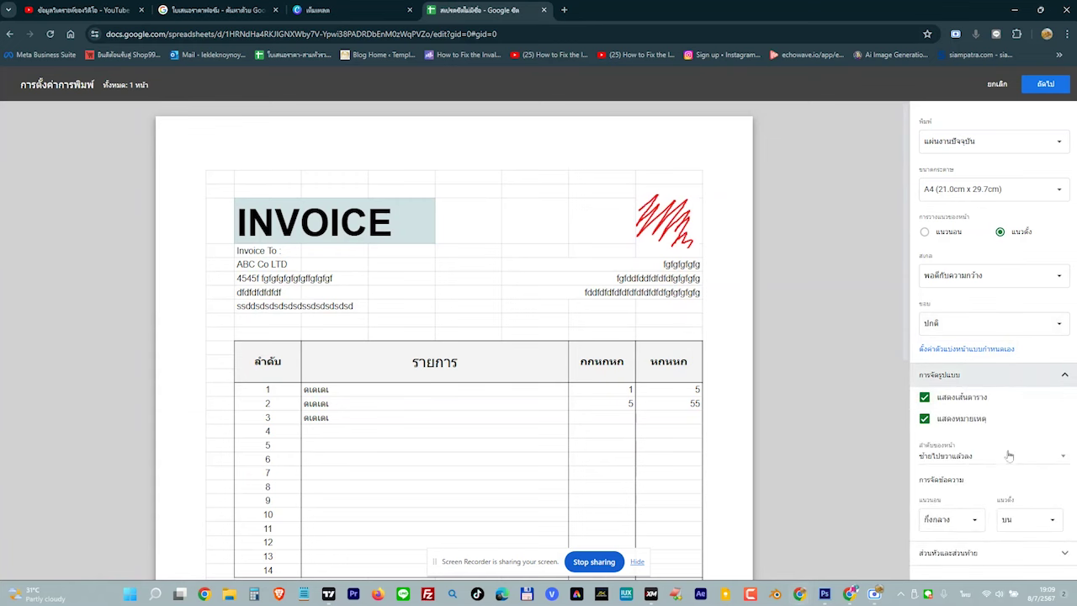
pyautogui.click(1054, 528)
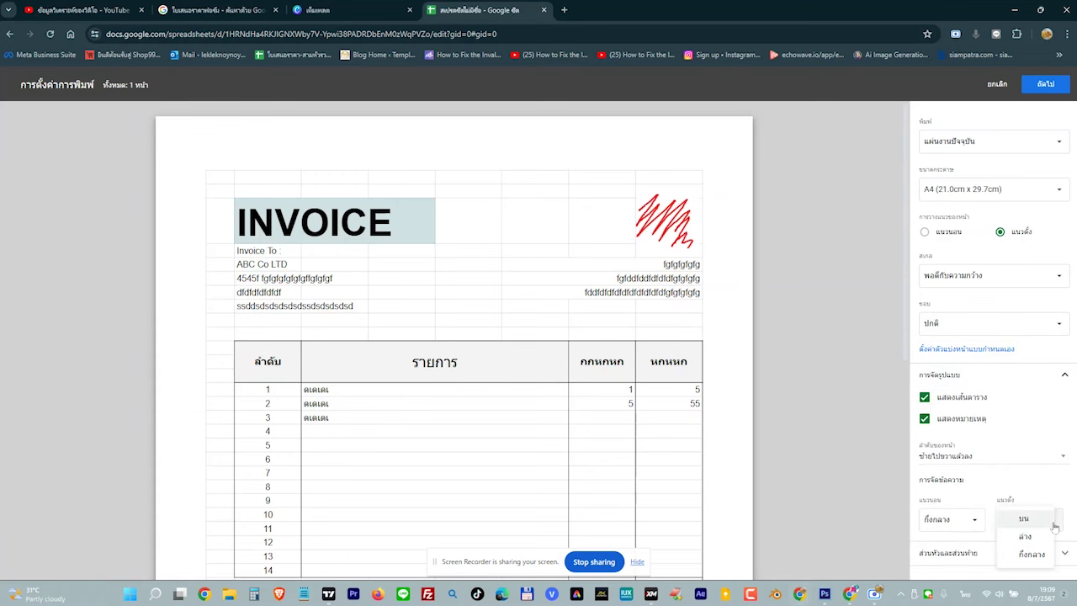
pyautogui.click(1028, 558)
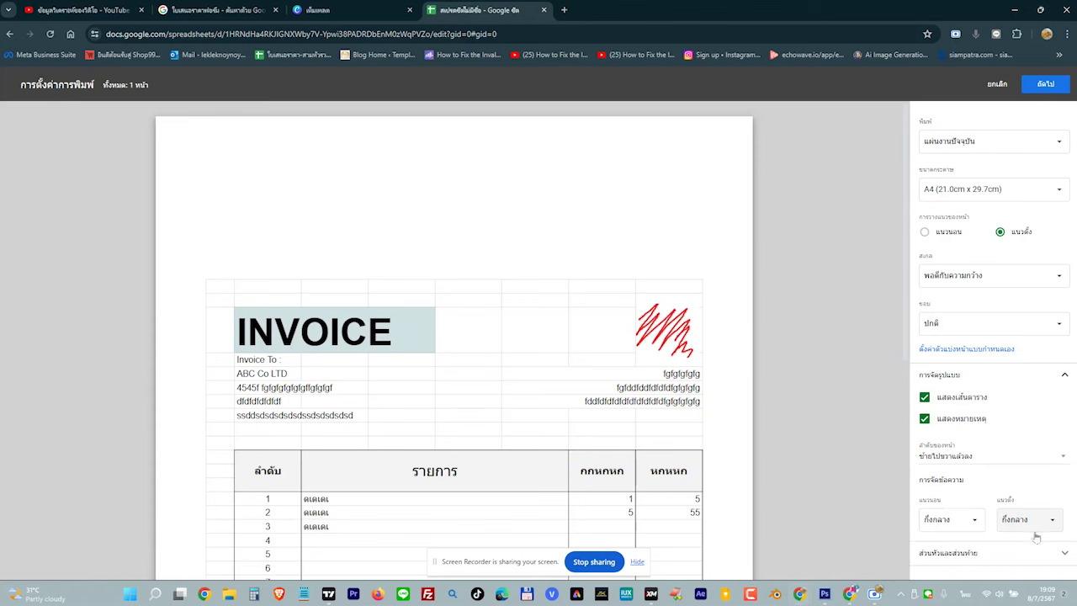
pyautogui.click(885, 556)
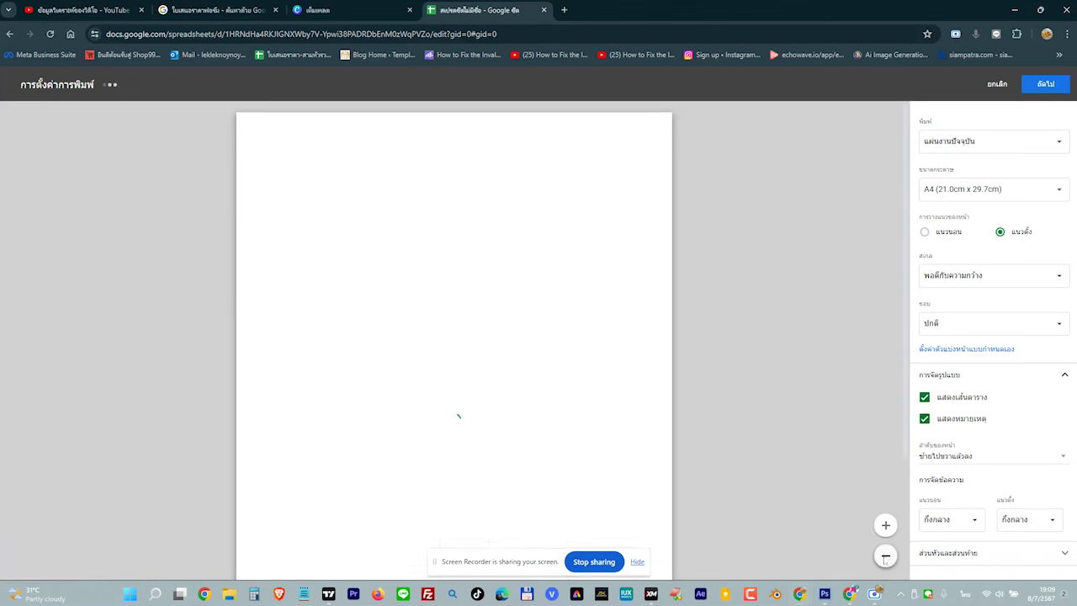
pyautogui.click(1026, 519)
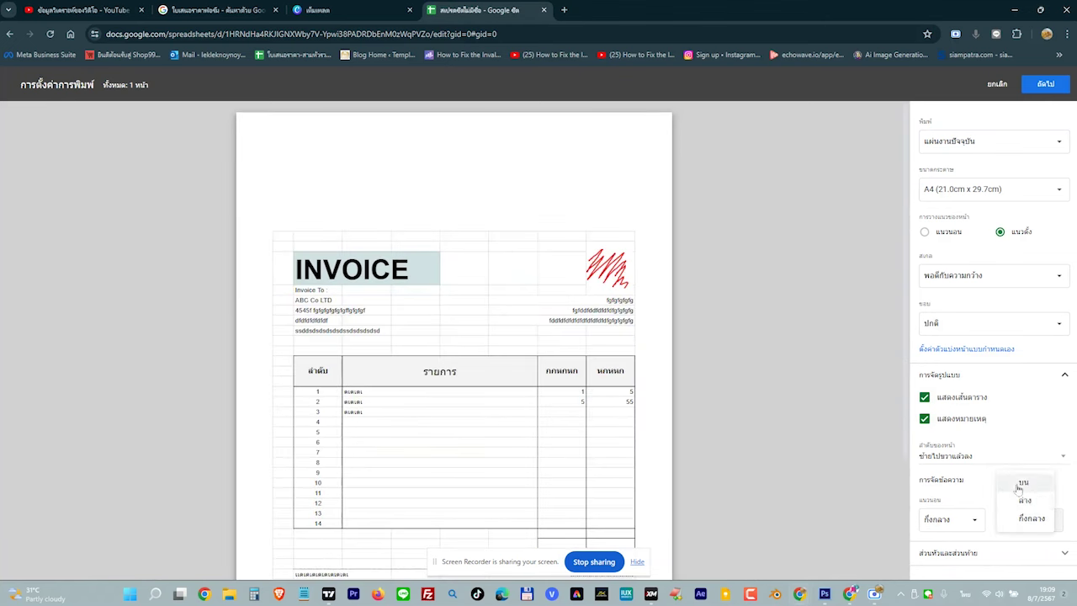
pyautogui.click(1020, 480)
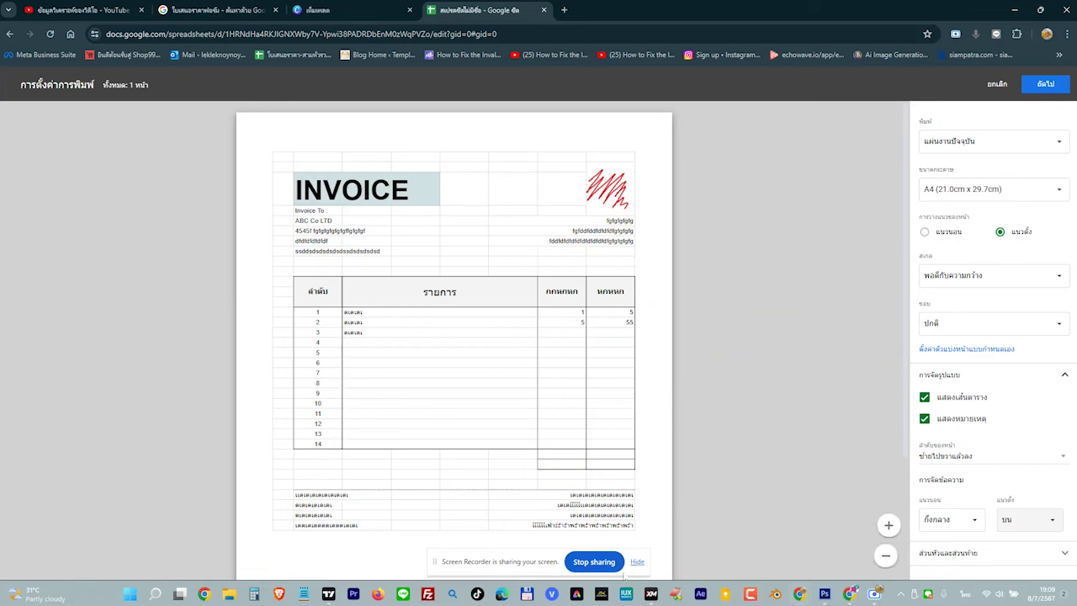
# Check the page preview and print the form with Microsoft Print to PDF, saving it as test on the Desktop
pyautogui.scroll(-2, 904, 405)
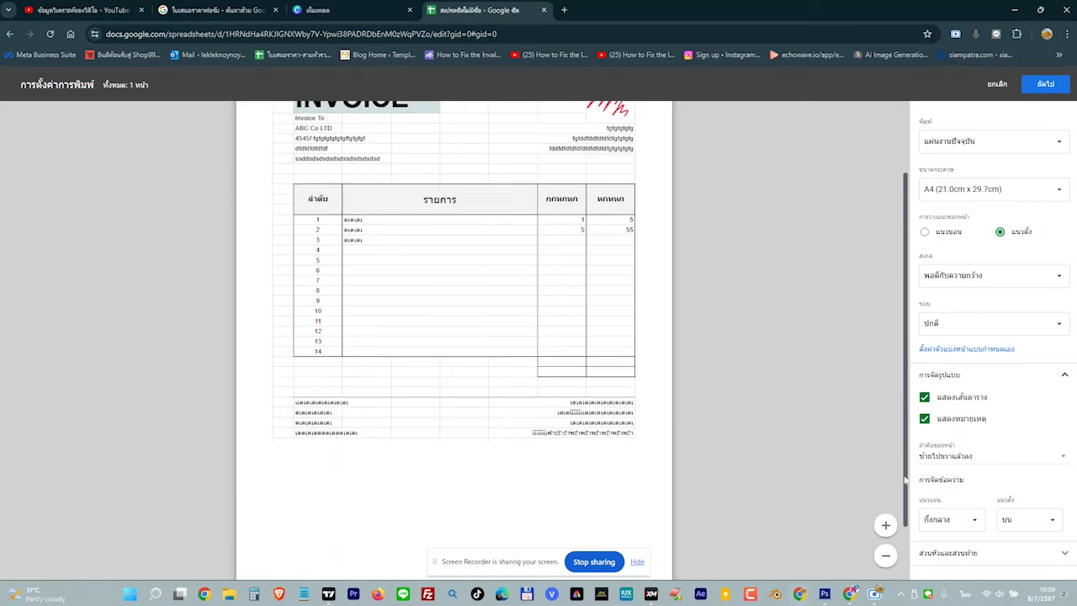
pyautogui.scroll(2, 907, 399)
pyautogui.moveTo(909, 392); pyautogui.dragTo(908, 520)
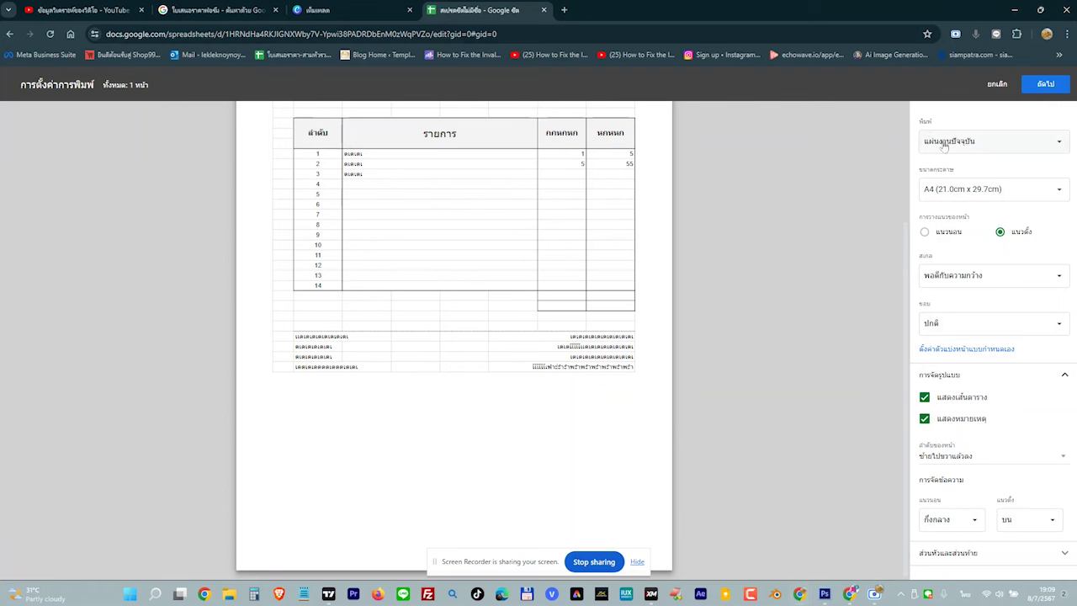
pyautogui.click(1046, 85)
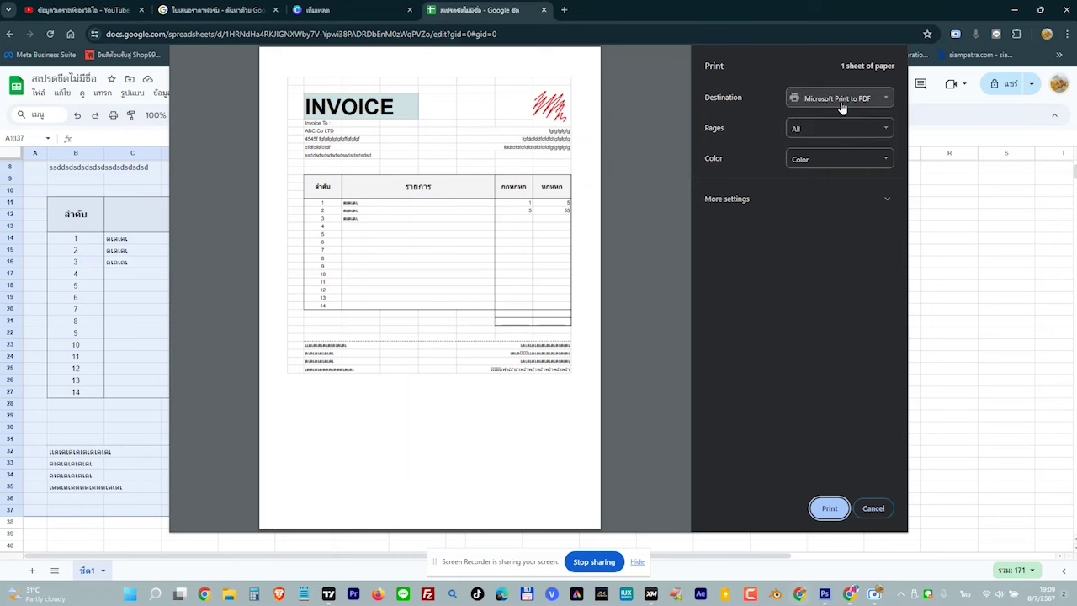
pyautogui.click(830, 510)
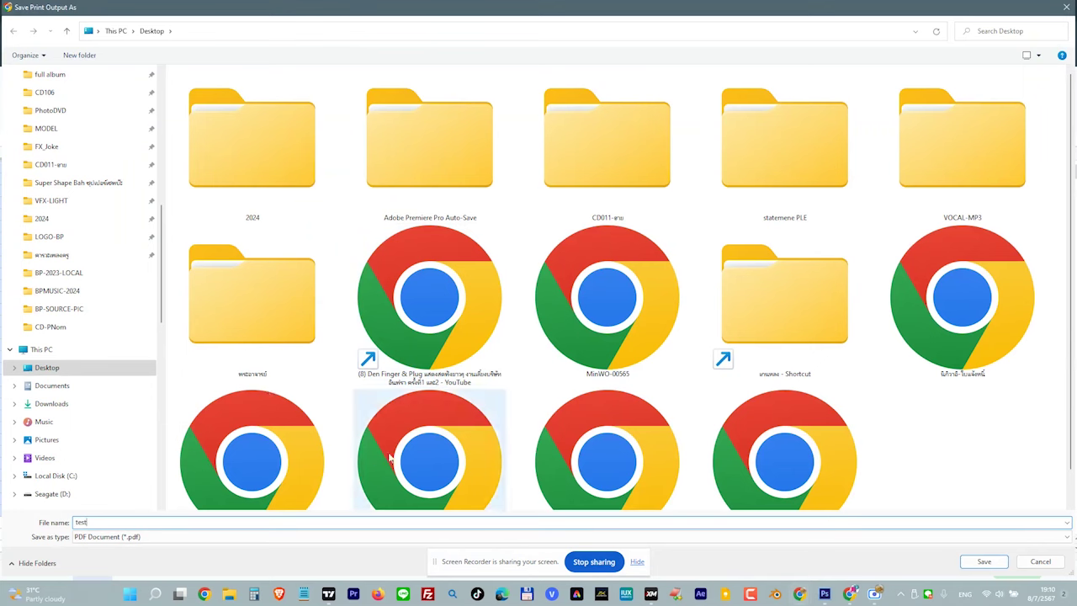
pyautogui.click(984, 562)
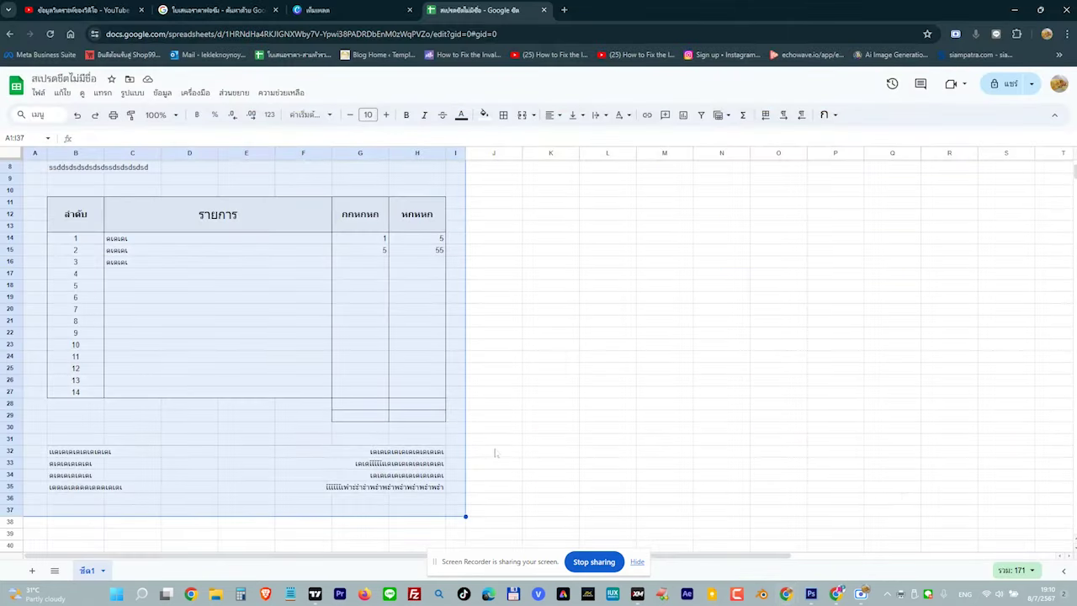
# Open the saved test PDF from the Windows desktop and look over the invoice page
pyautogui.press('super+d')
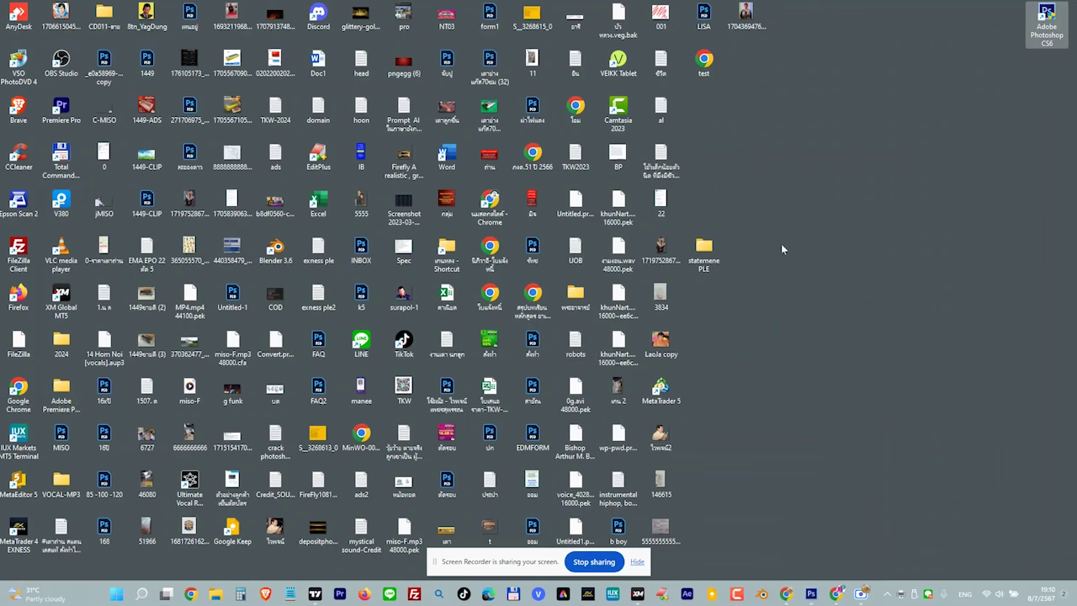
pyautogui.click(705, 64)
pyautogui.doubleClick(705, 64)
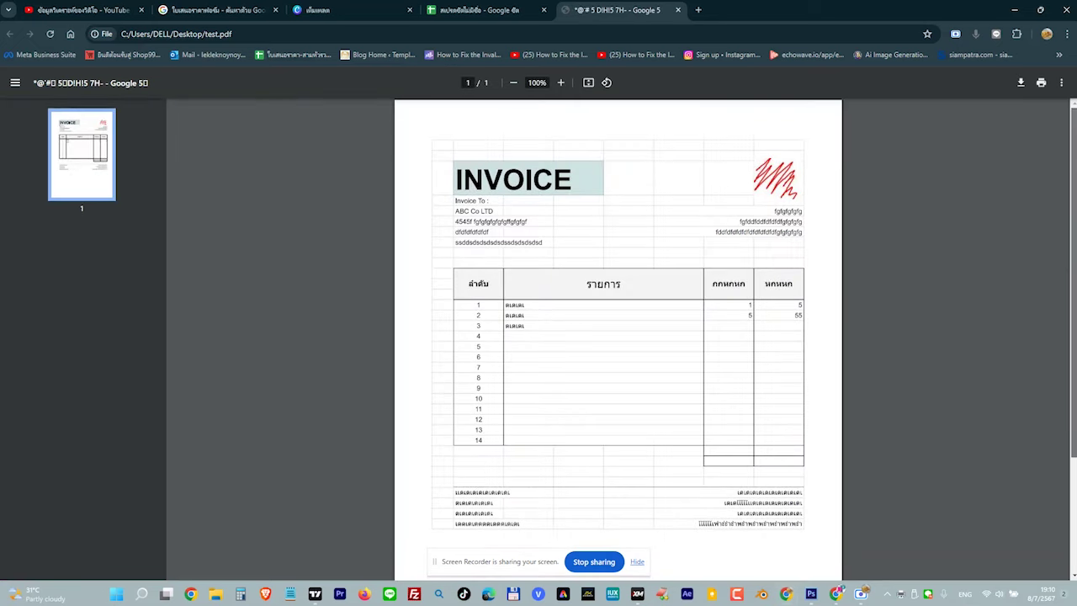
pyautogui.scroll(-2, 1061, 252)
pyautogui.scroll(2, 1057, 317)
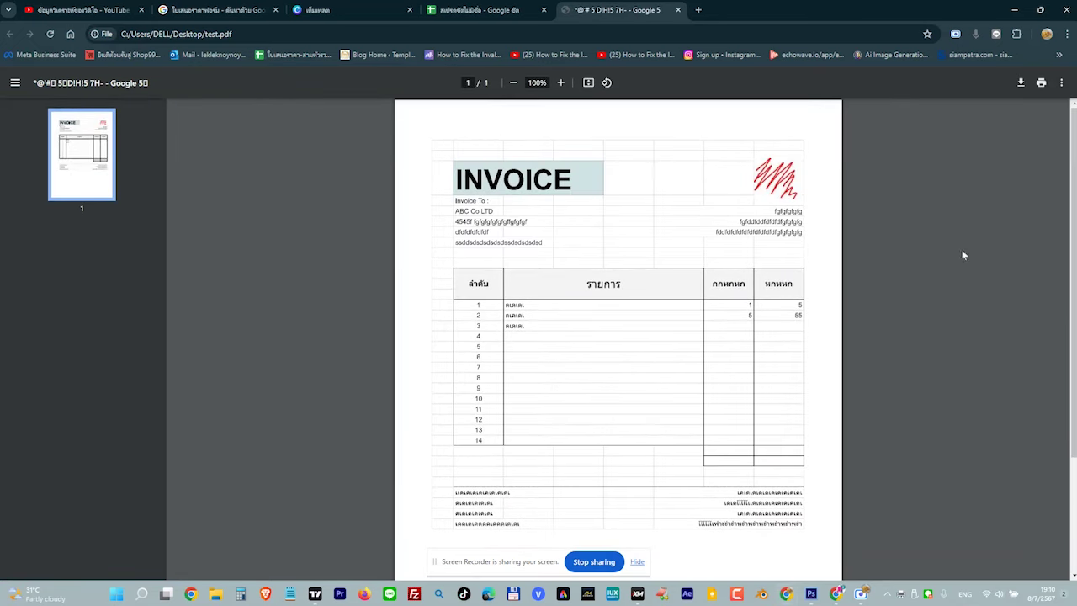